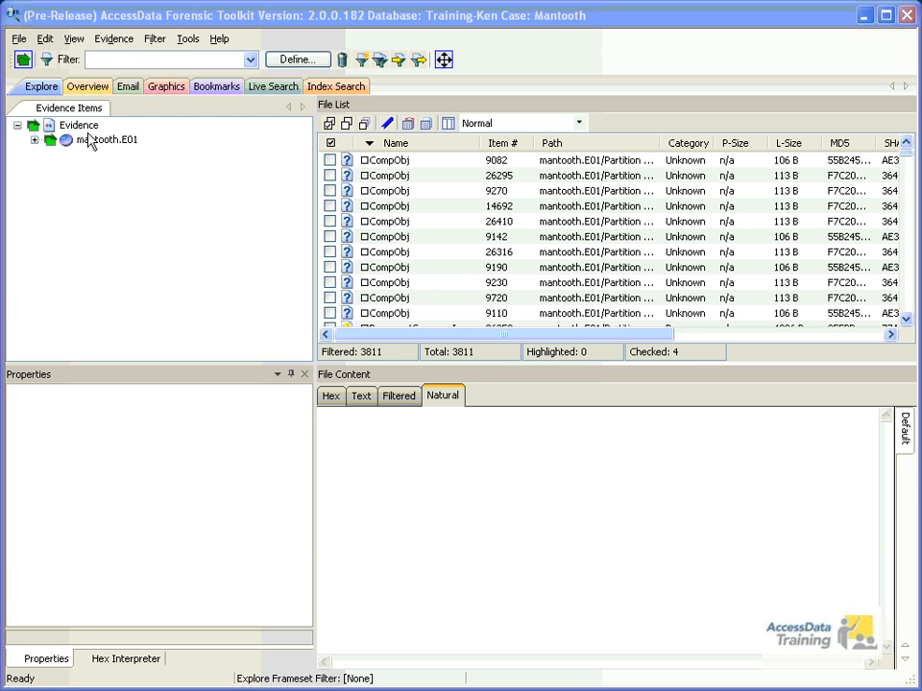
# Expand the mantooth.E01 evidence item and filter the case to Deleted Files.
pyautogui.click(34, 140)
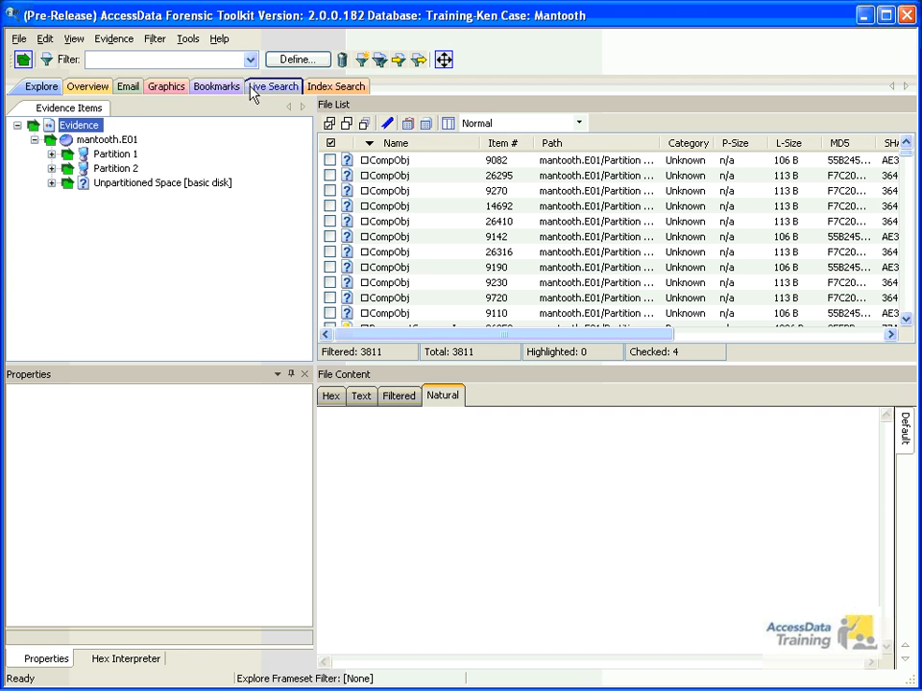
pyautogui.click(250, 61)
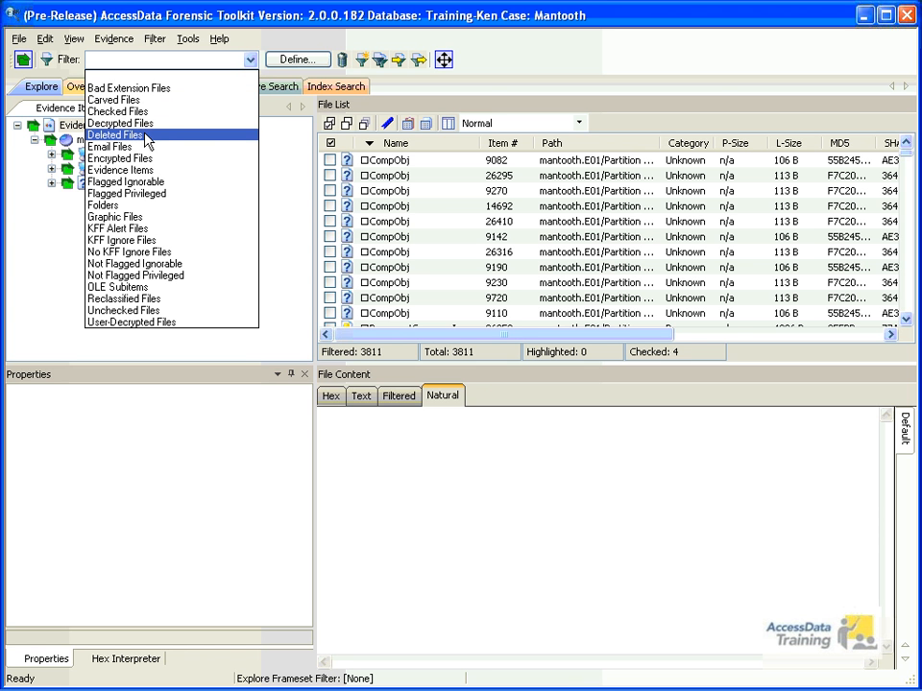
pyautogui.click(145, 135)
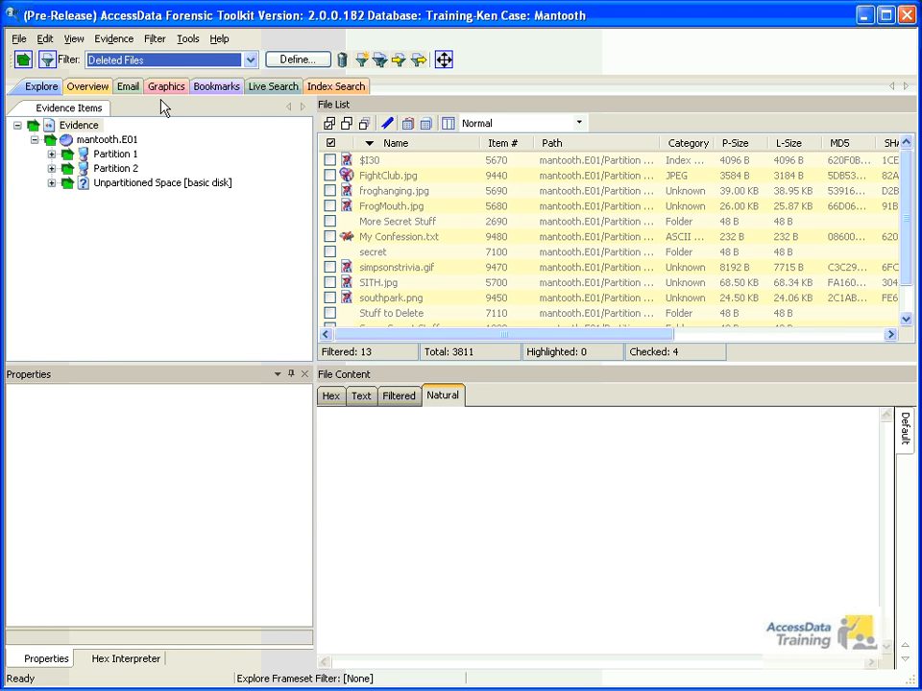
# Examine how the Deleted Files filter affects the Overview, Email and Graphics views, and return to the Explore view.
pyautogui.click(88, 86)
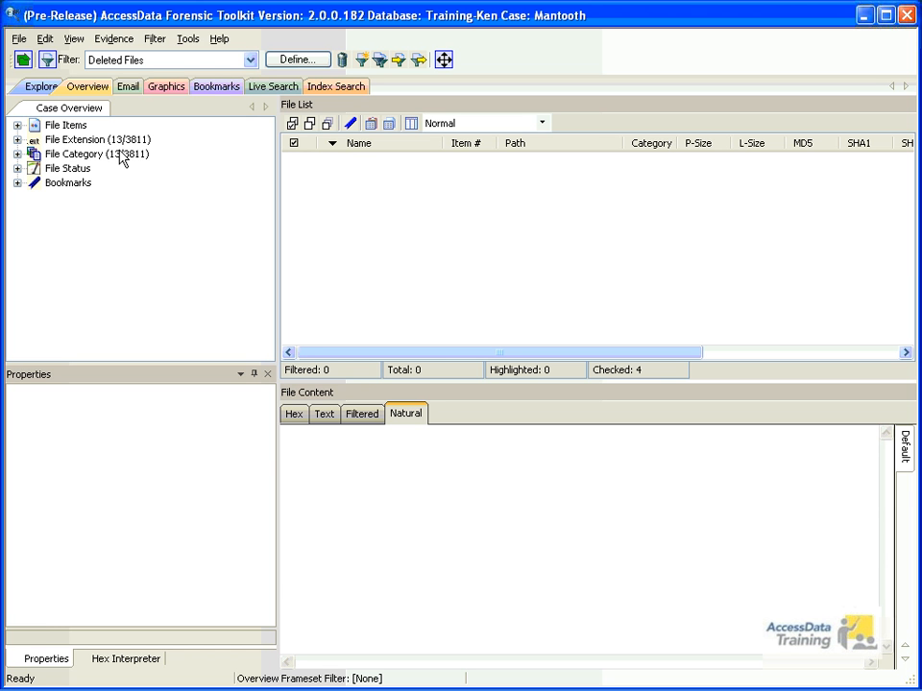
pyautogui.click(129, 88)
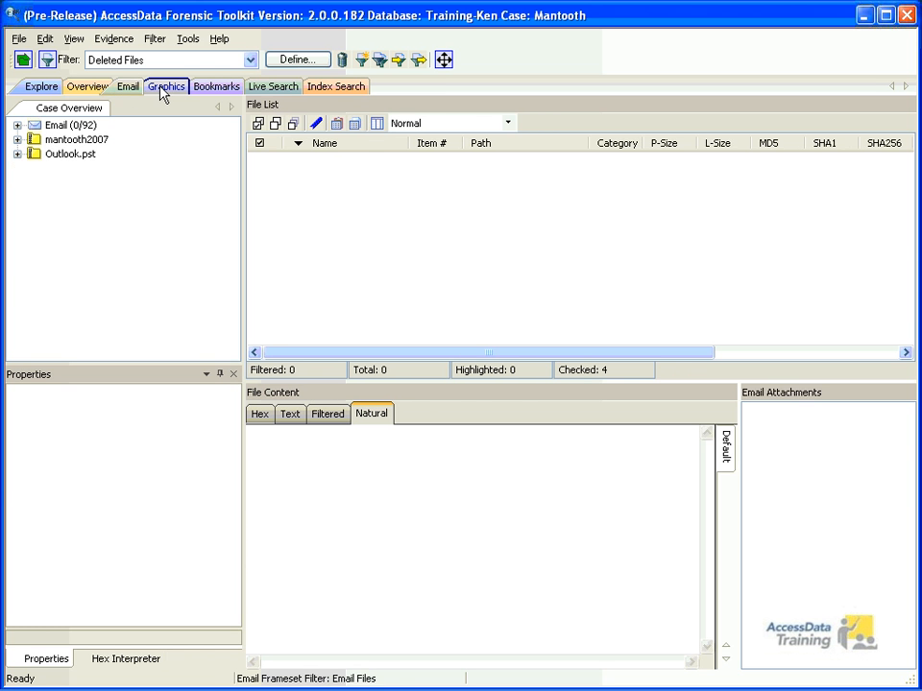
pyautogui.click(165, 87)
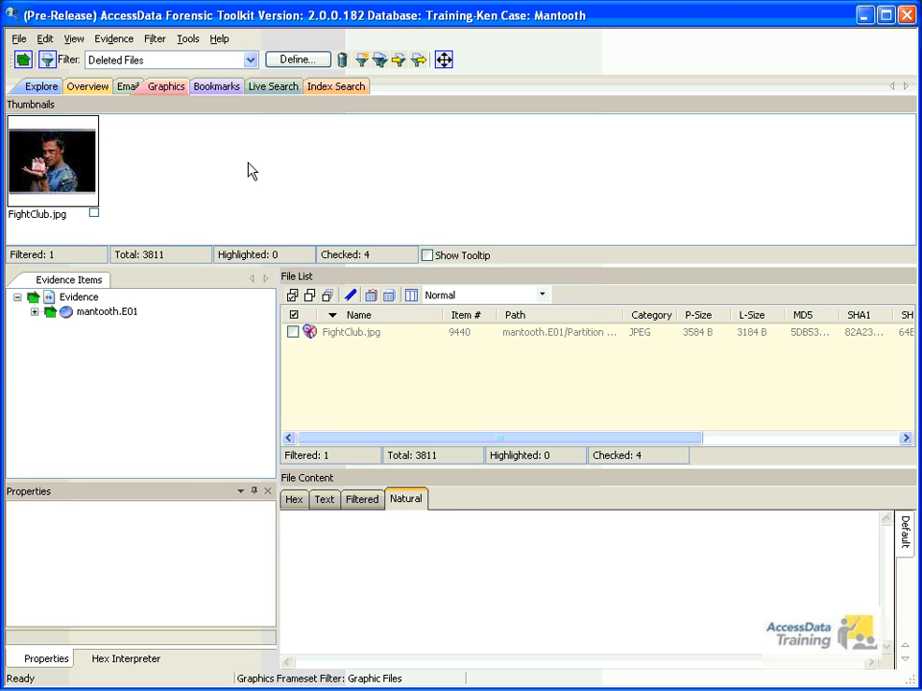
pyautogui.click(43, 87)
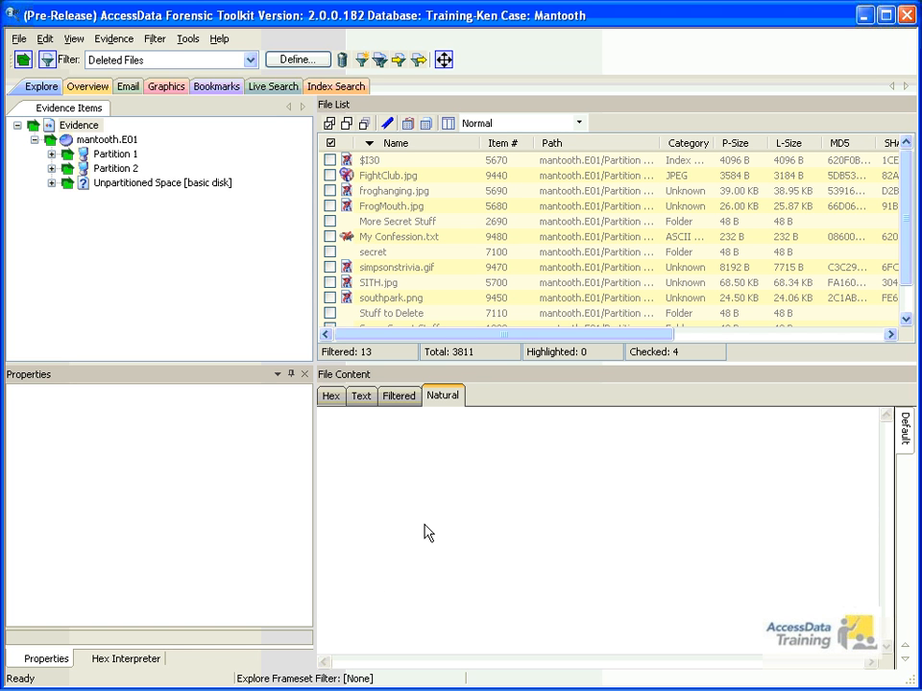
# Clear the case-wide Deleted Files filter and set the Explore view's frameset filter to Deleted Files.
pyautogui.click(250, 60)
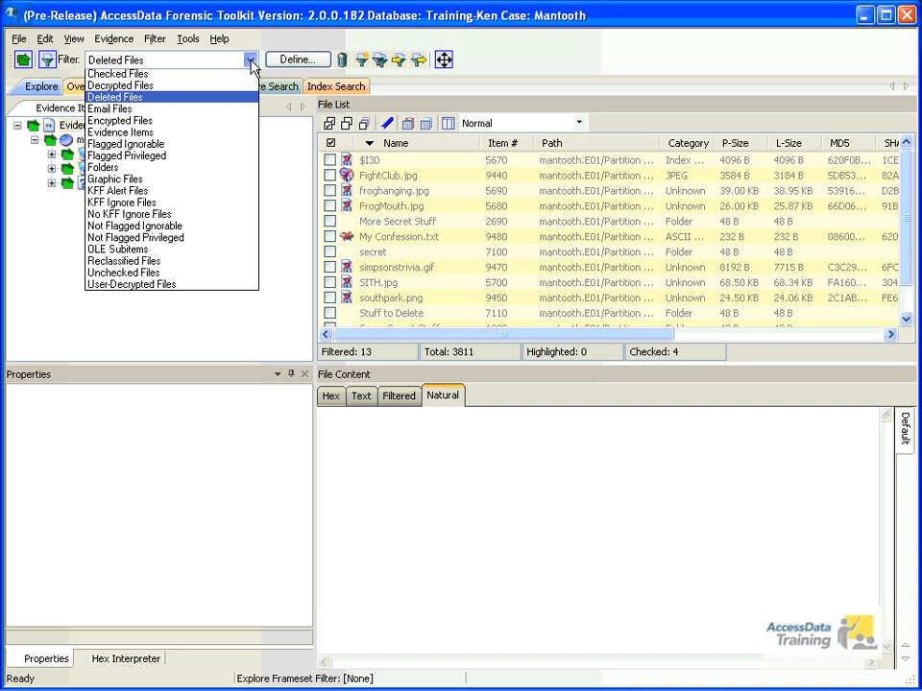
pyautogui.click(198, 77)
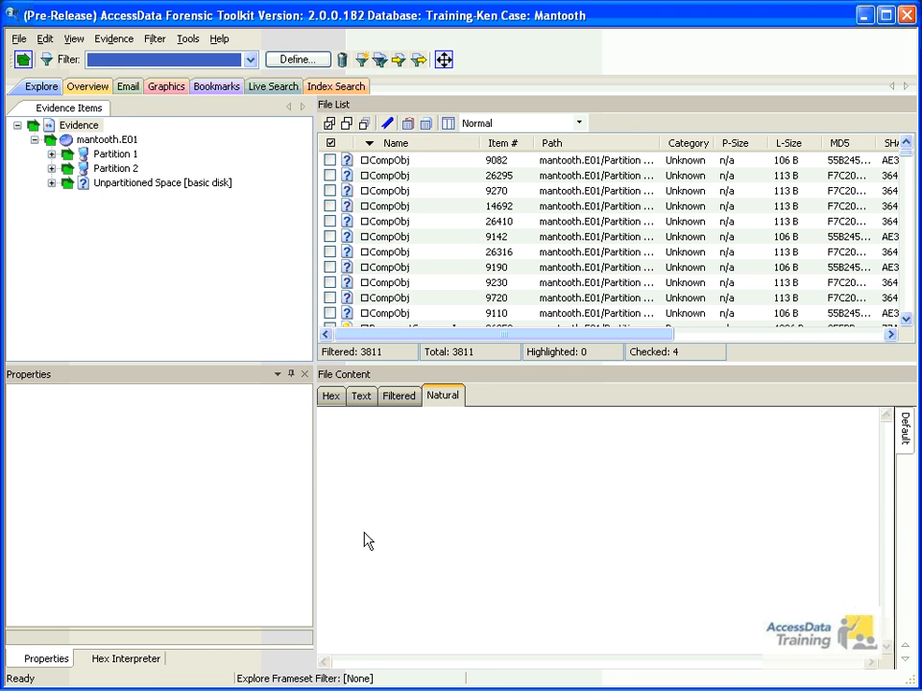
pyautogui.click(152, 40)
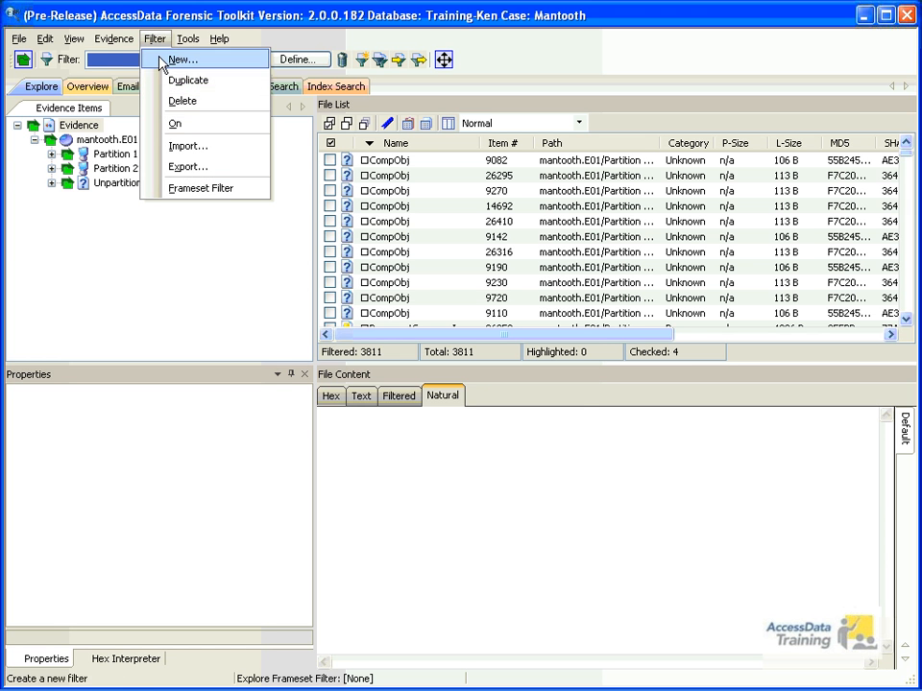
pyautogui.click(187, 196)
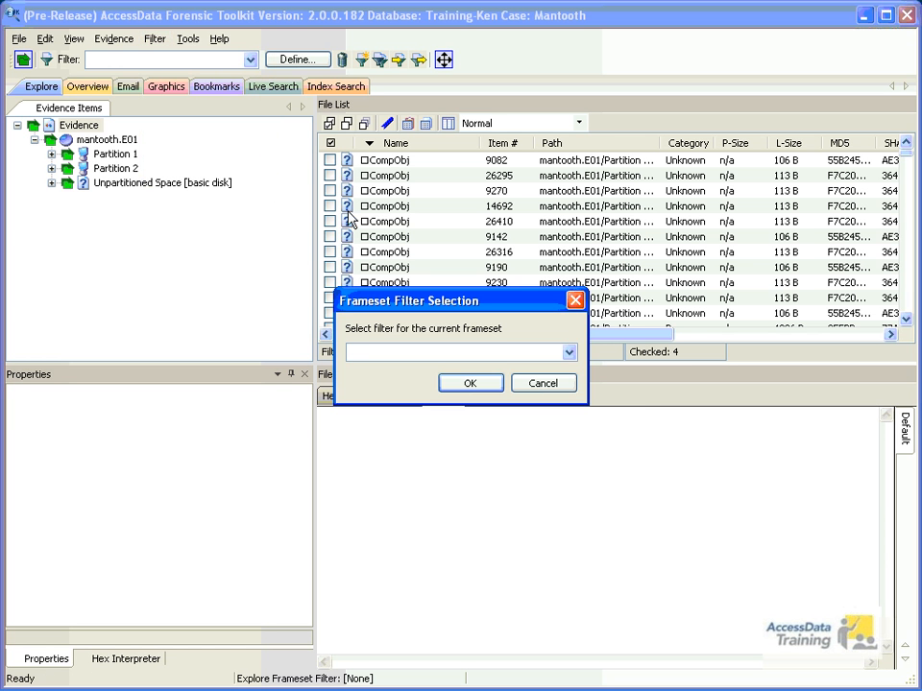
pyautogui.click(567, 354)
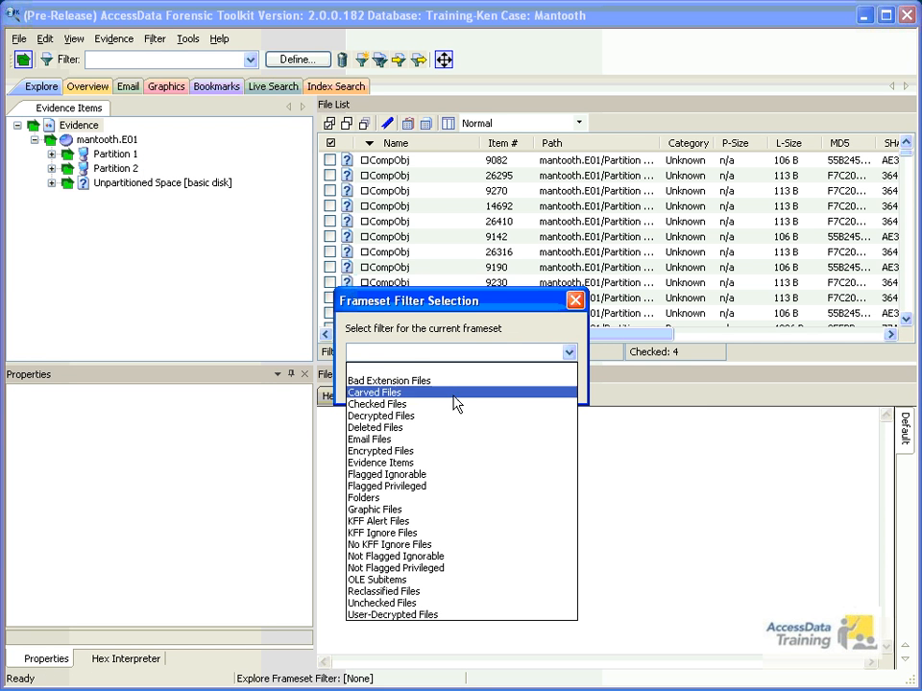
pyautogui.click(392, 437)
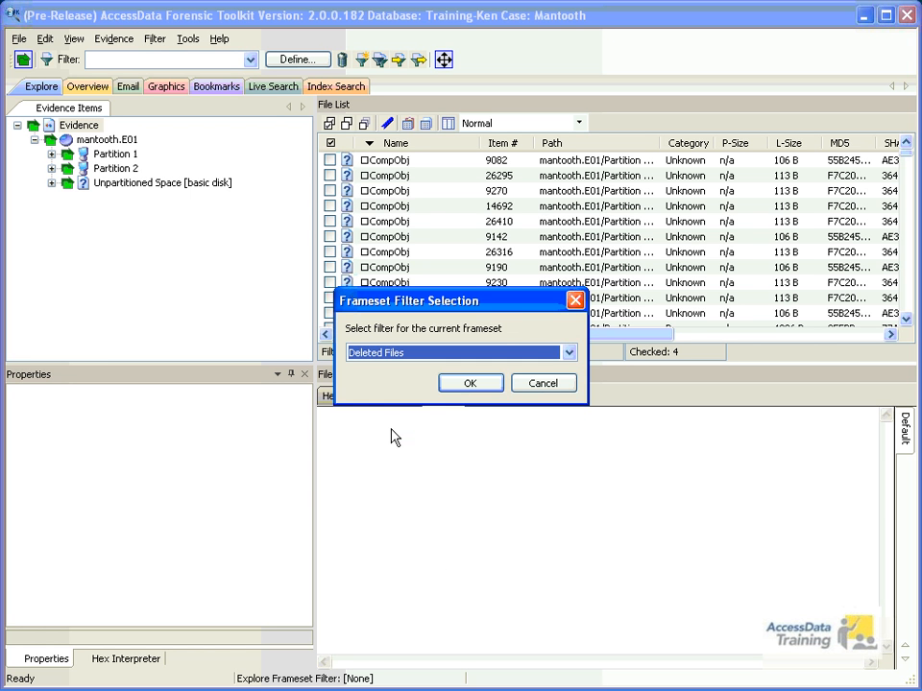
pyautogui.click(452, 382)
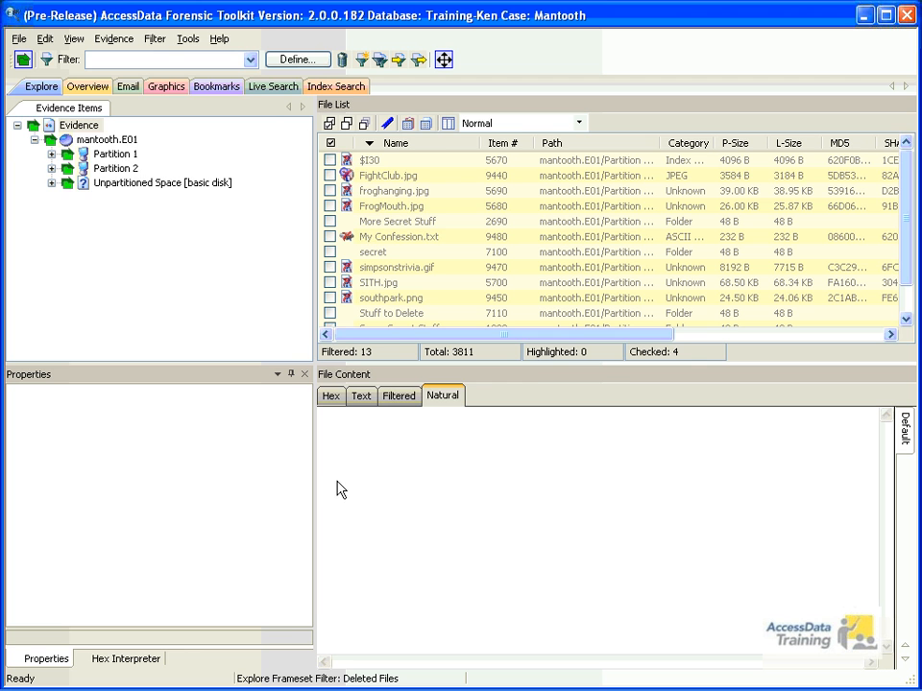
# Check the Overview view for any filtering, return to Explore and apply the Graphic Files filter on top of its frameset filter.
pyautogui.click(85, 89)
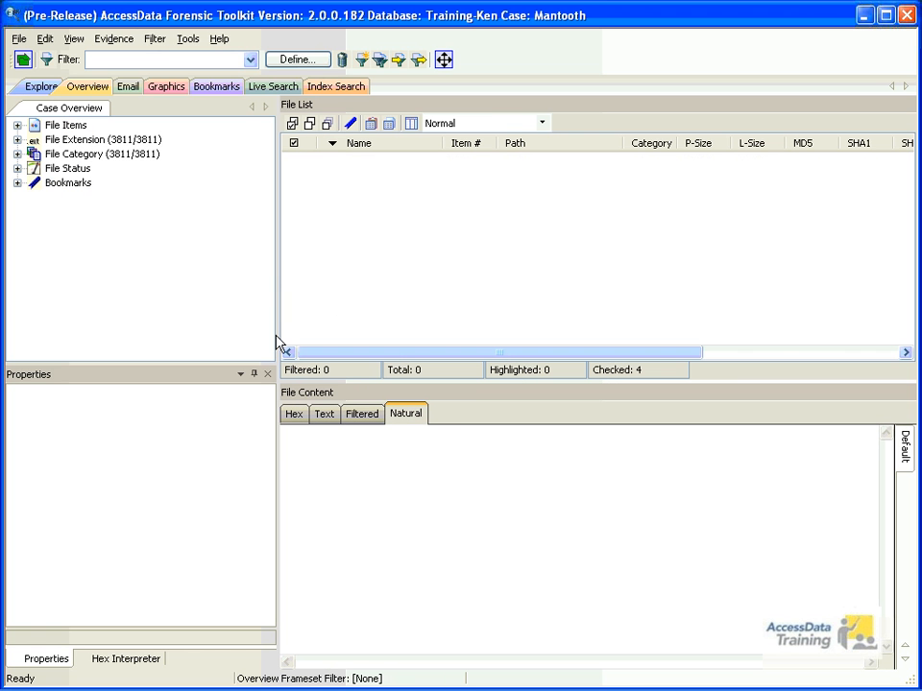
pyautogui.click(40, 89)
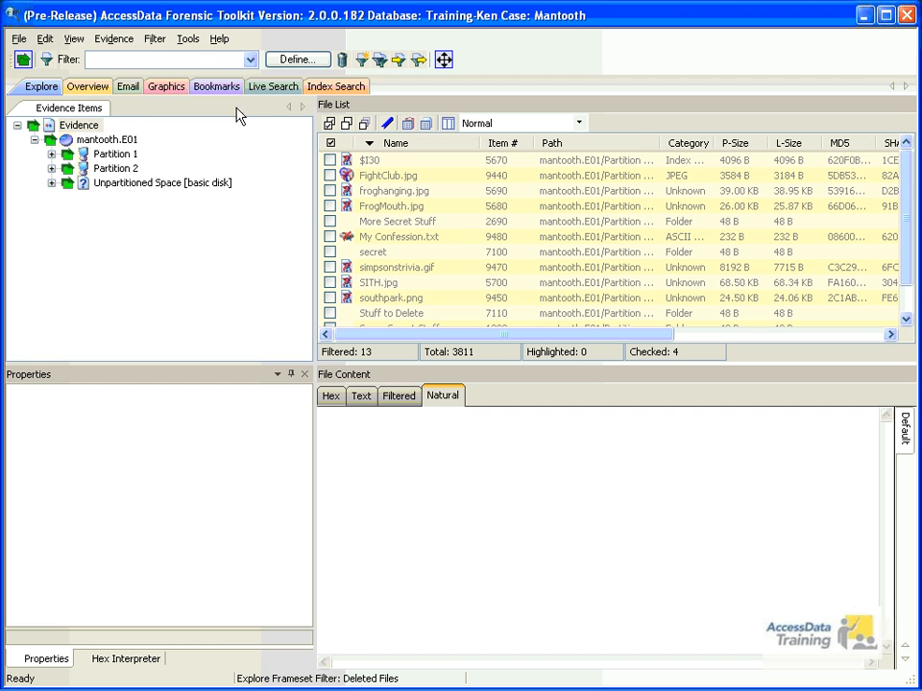
pyautogui.click(249, 61)
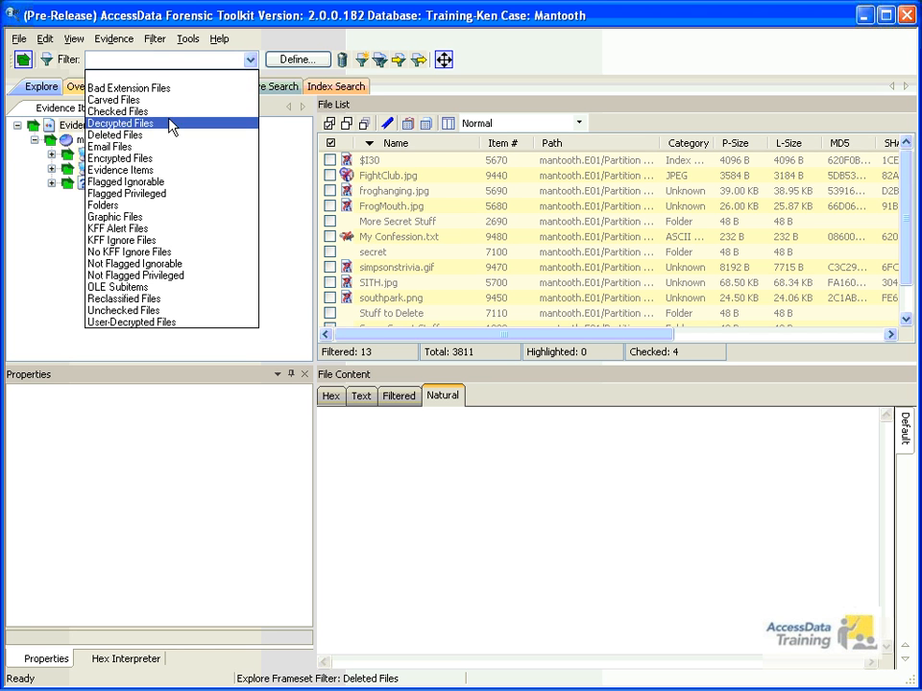
pyautogui.click(133, 216)
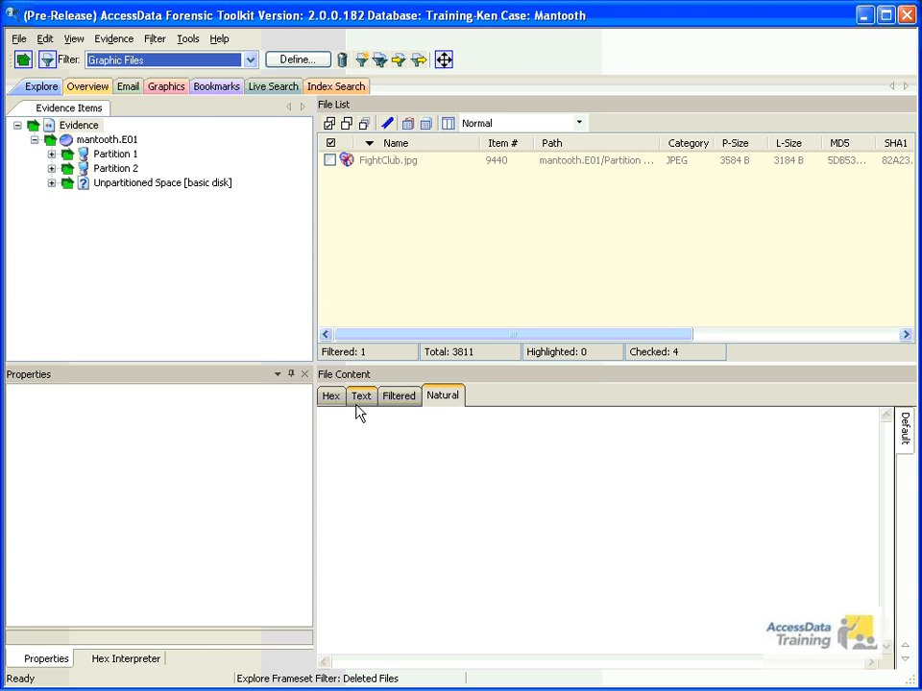
pyautogui.click(208, 174)
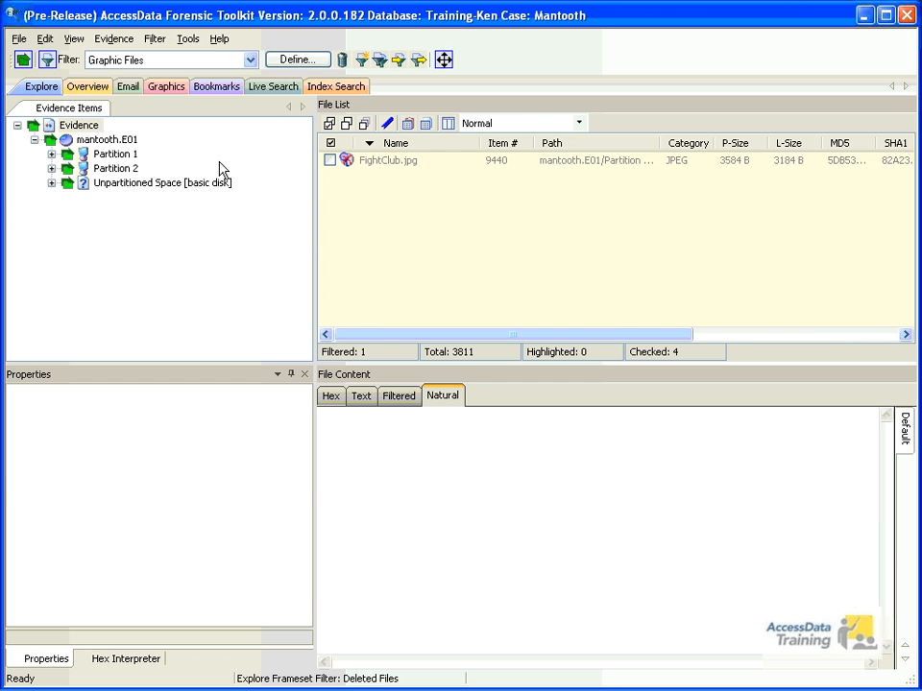
# Show the Graphics view and filter its images to Deleted Files.
pyautogui.click(166, 86)
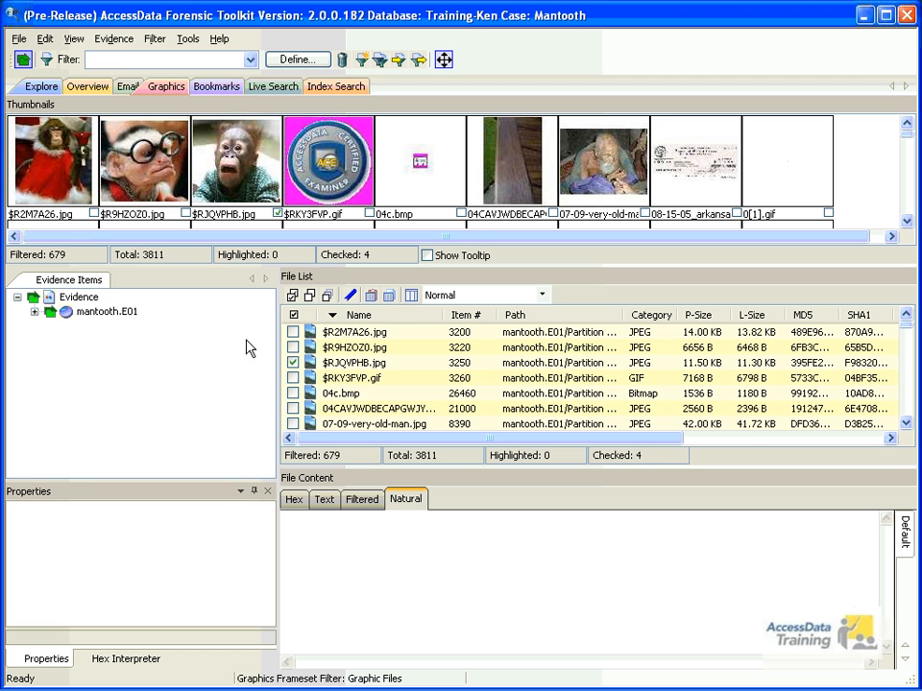
pyautogui.click(251, 59)
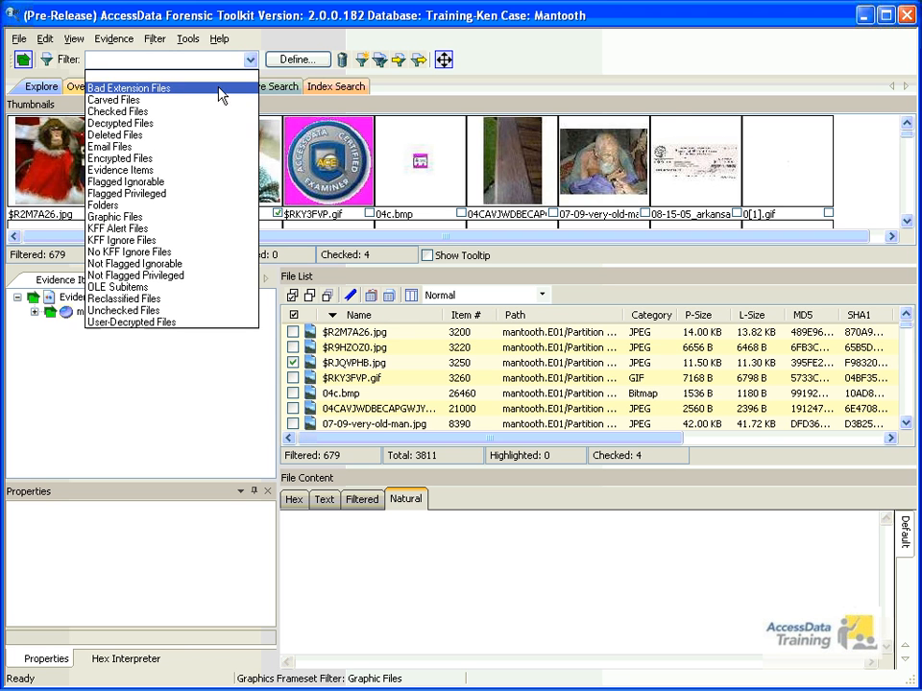
pyautogui.click(134, 186)
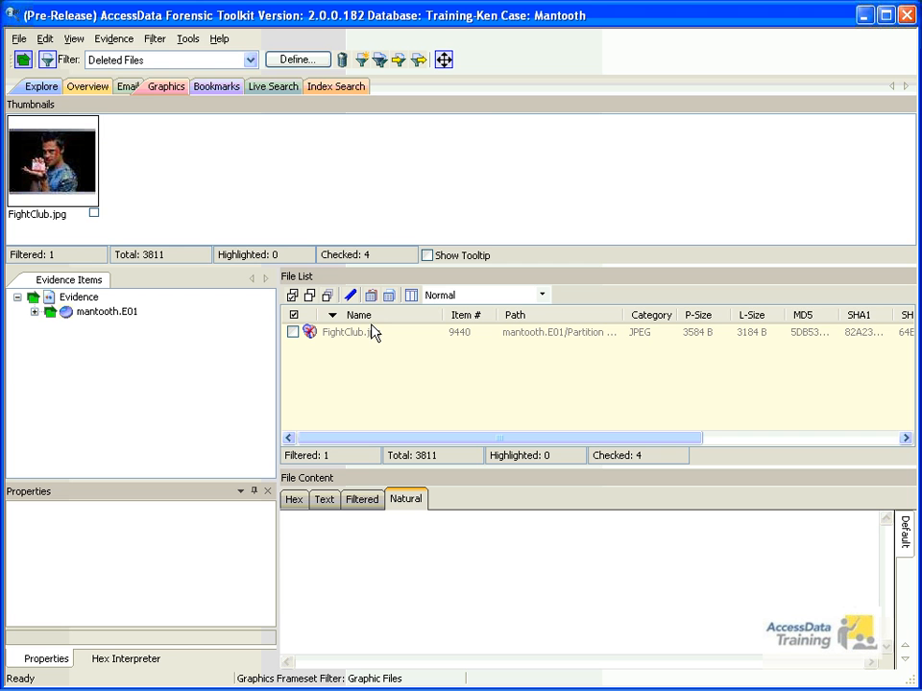
# Clear the case-wide Deleted Files filter and remove the frameset filter from the Explore view.
pyautogui.click(249, 60)
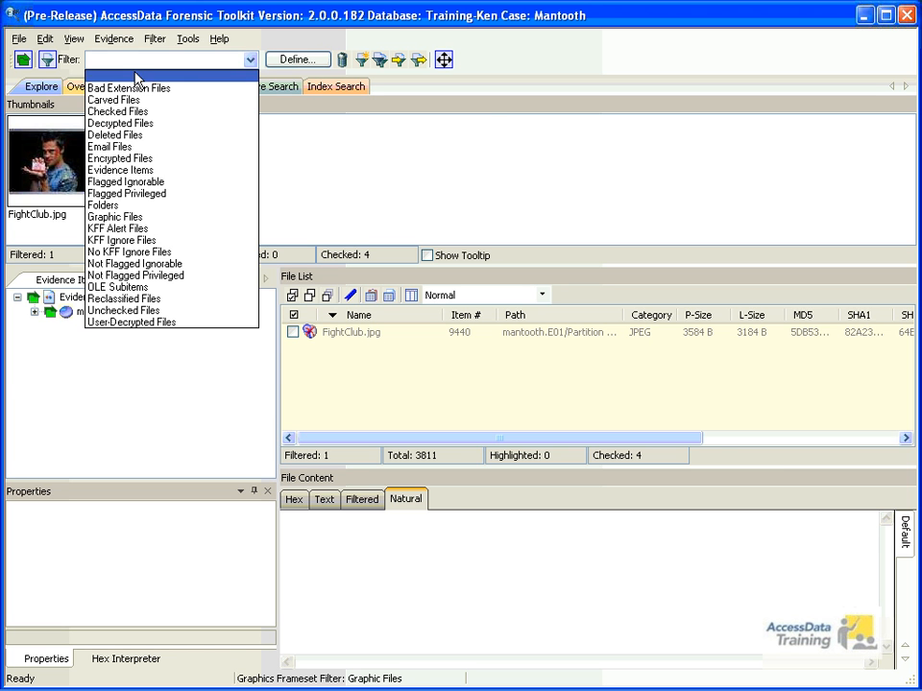
pyautogui.click(134, 77)
pyautogui.click(41, 86)
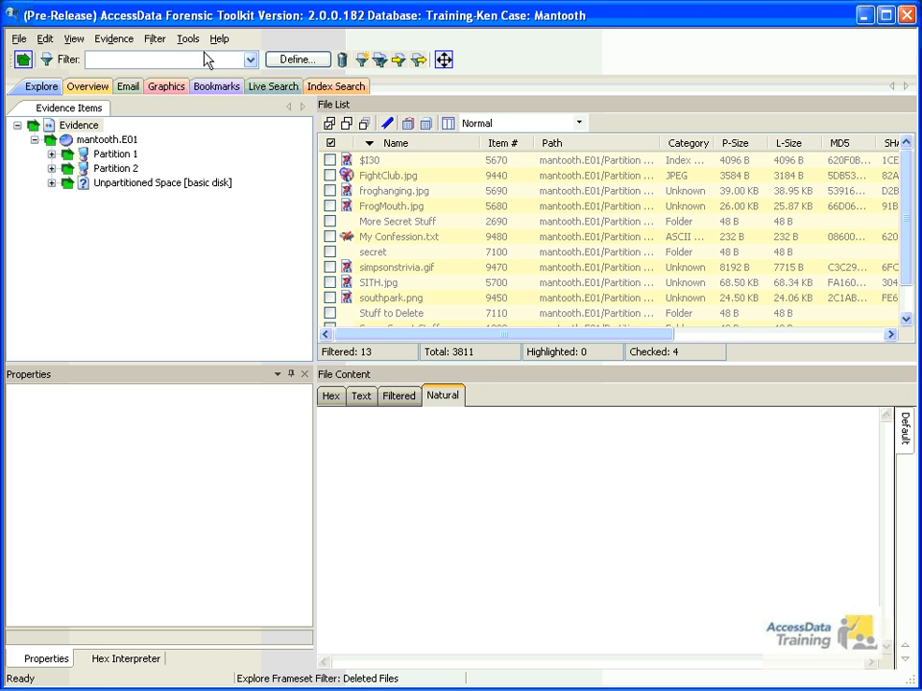
pyautogui.click(155, 39)
pyautogui.click(192, 187)
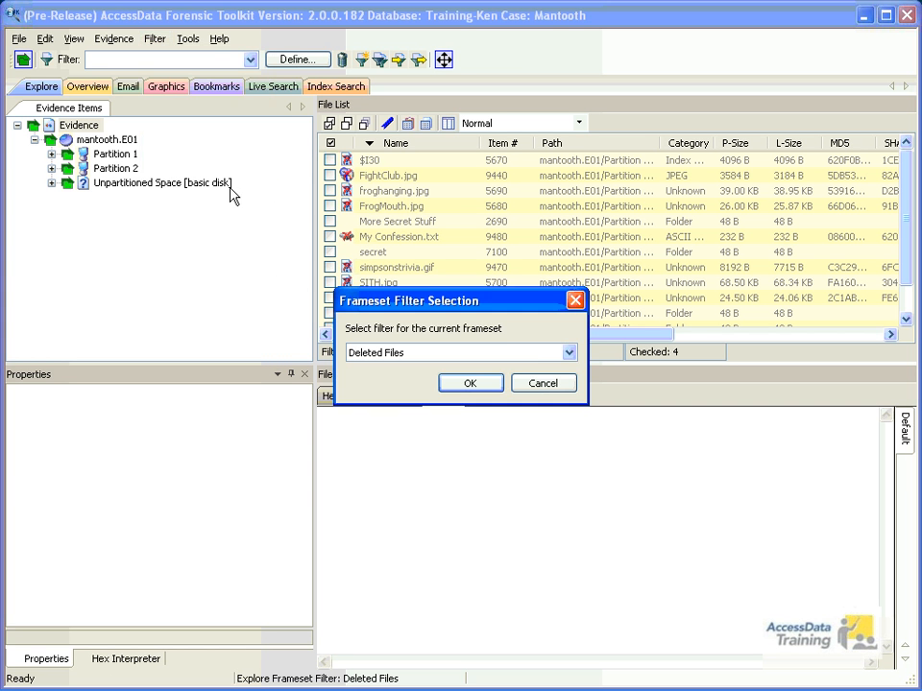
pyautogui.click(570, 352)
pyautogui.click(423, 370)
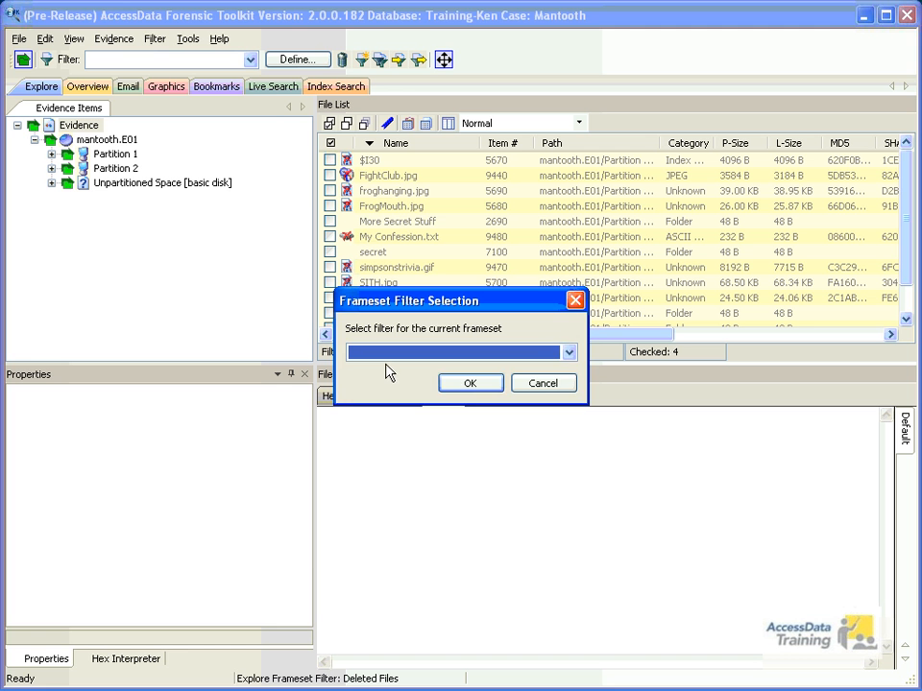
pyautogui.click(451, 383)
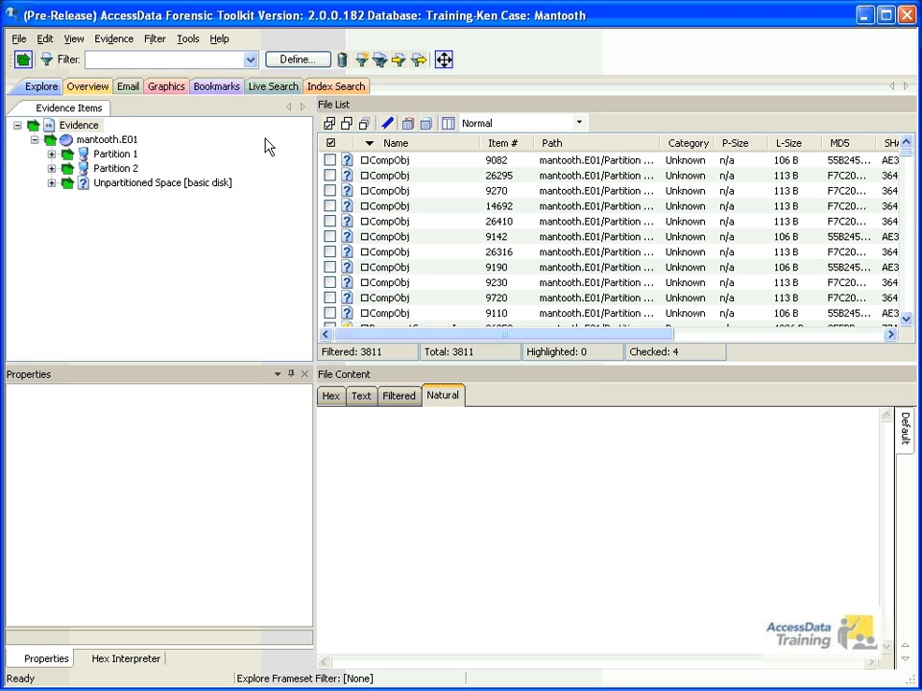
# Create a new filter definition and replace its default name with the examiner's first name.
pyautogui.click(248, 61)
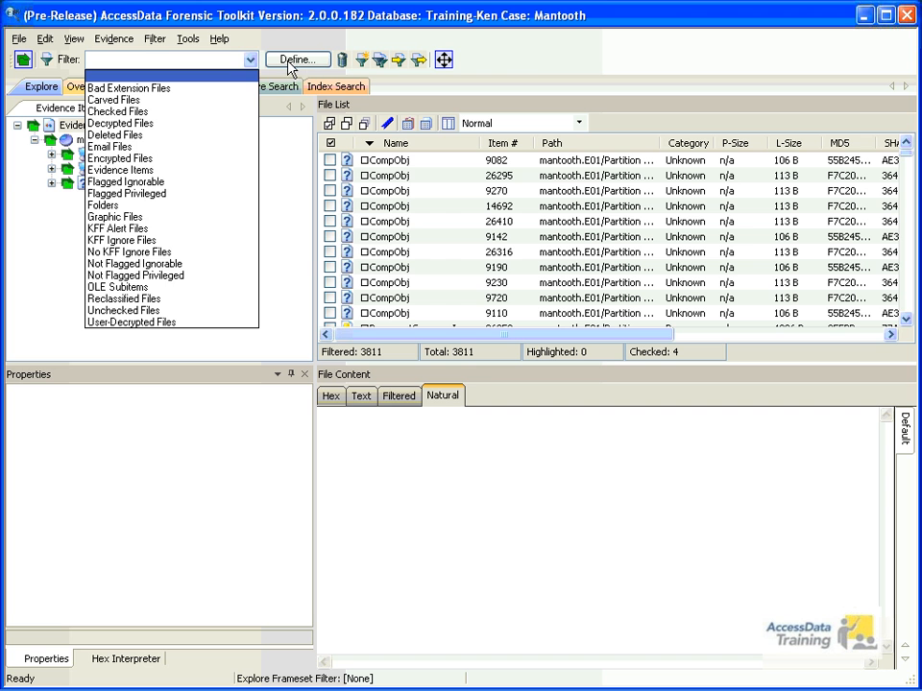
pyautogui.click(524, 65)
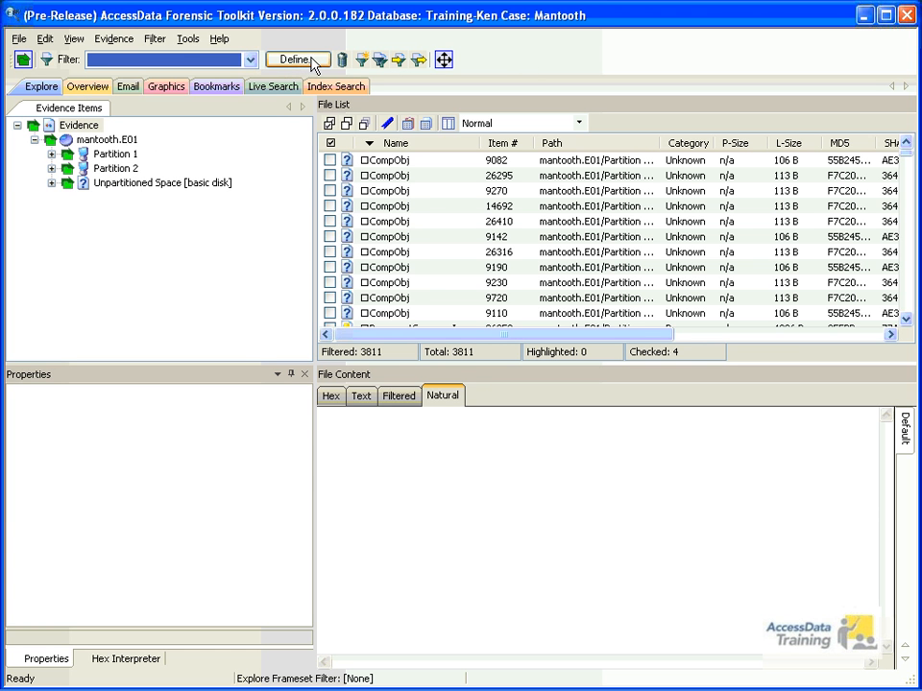
pyautogui.click(361, 61)
pyautogui.moveTo(292, 77); pyautogui.dragTo(385, 227)
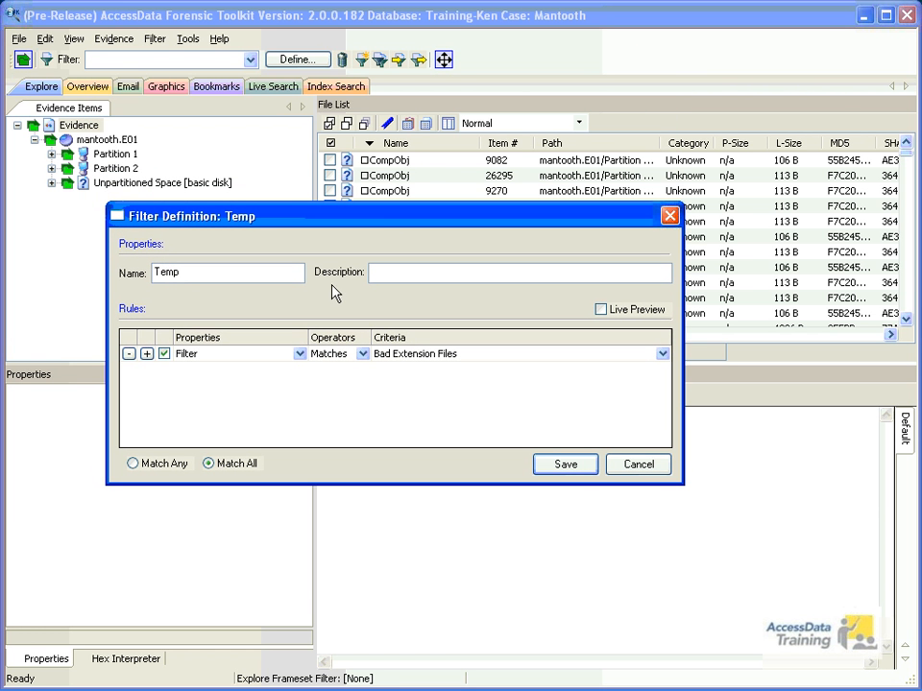
pyautogui.moveTo(348, 220); pyautogui.dragTo(338, 293)
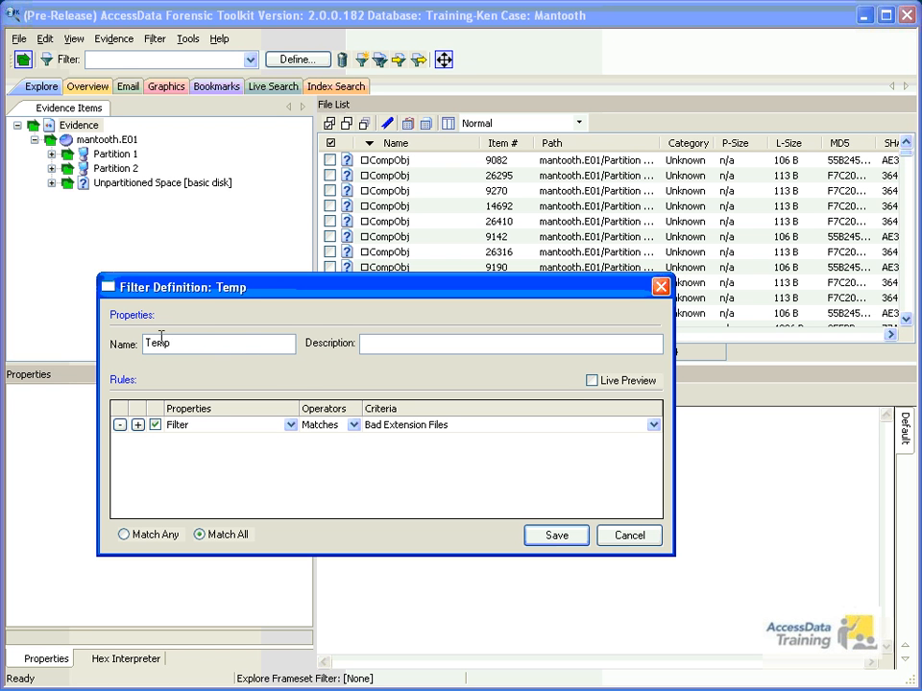
pyautogui.moveTo(190, 342); pyautogui.dragTo(94, 340)
pyautogui.write('Ken')
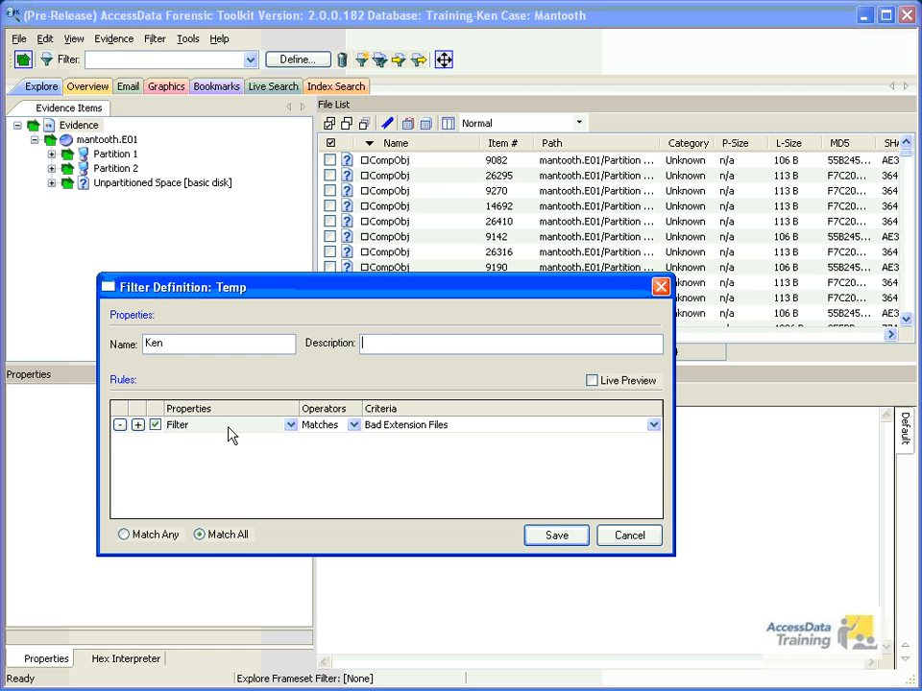
# Set the filter rule's property to Logical Size and its operator to Is Greater Than.
pyautogui.click(290, 426)
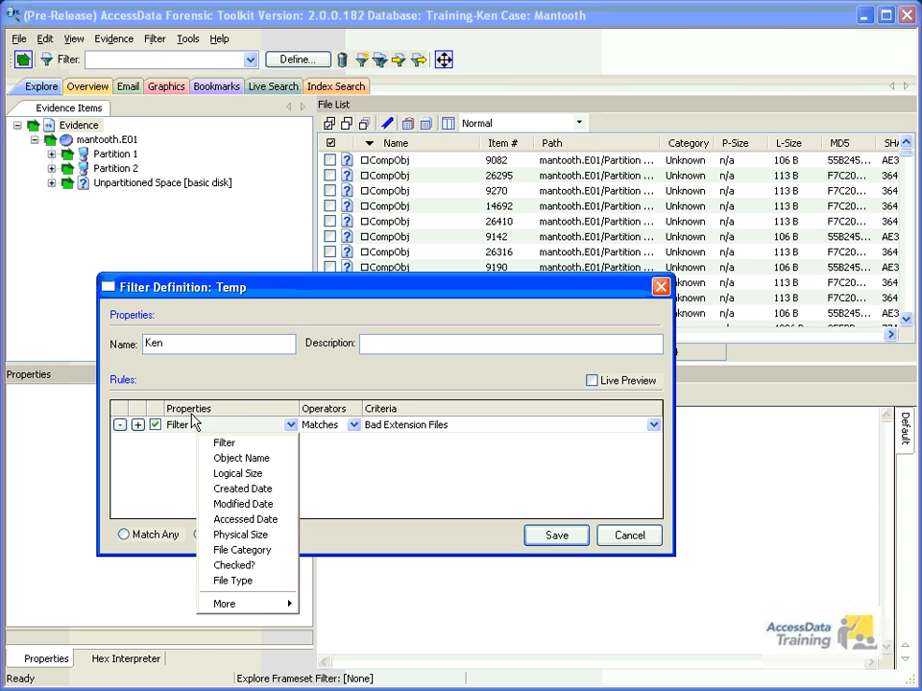
pyautogui.click(240, 474)
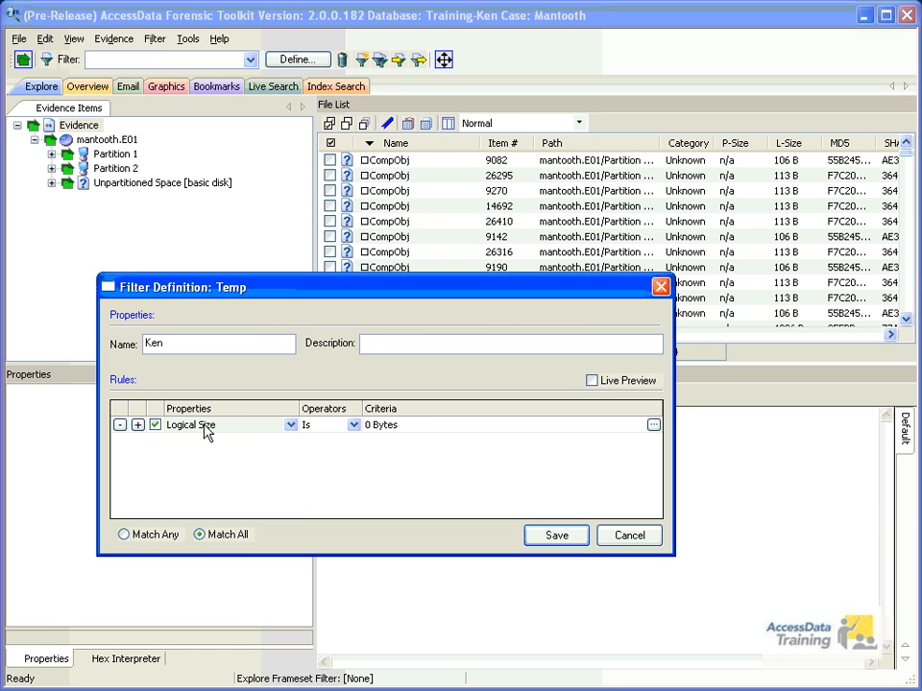
pyautogui.click(353, 425)
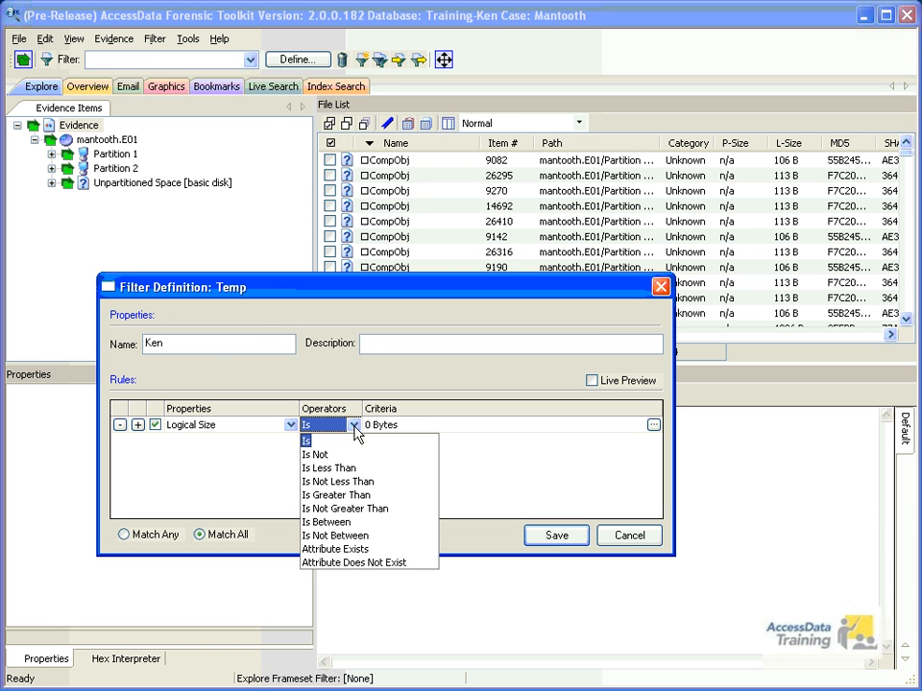
pyautogui.click(338, 496)
# Set the logical size rule's criteria to 30 KB.
pyautogui.click(423, 428)
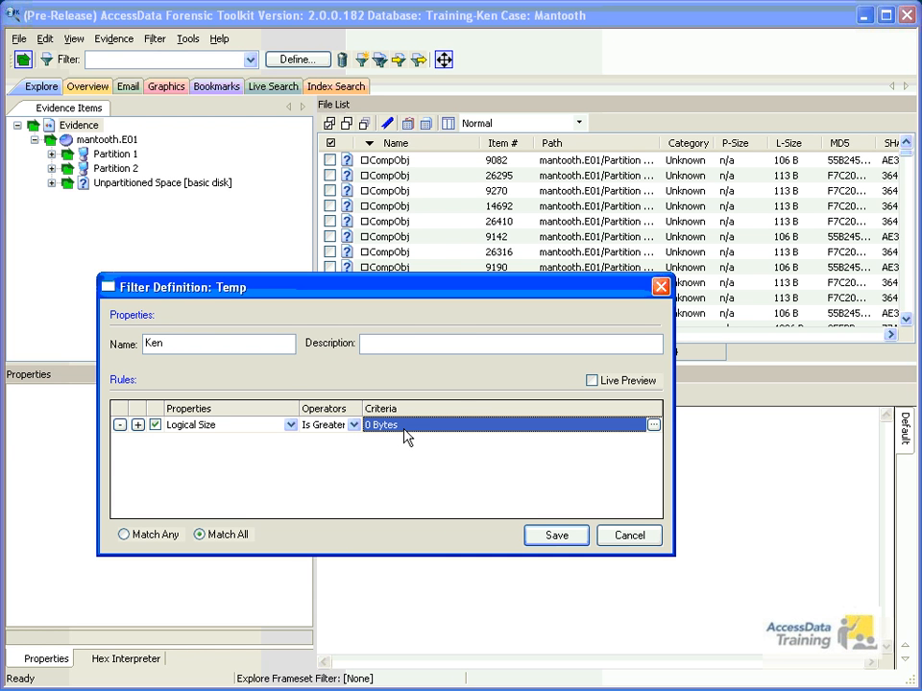
pyautogui.click(403, 436)
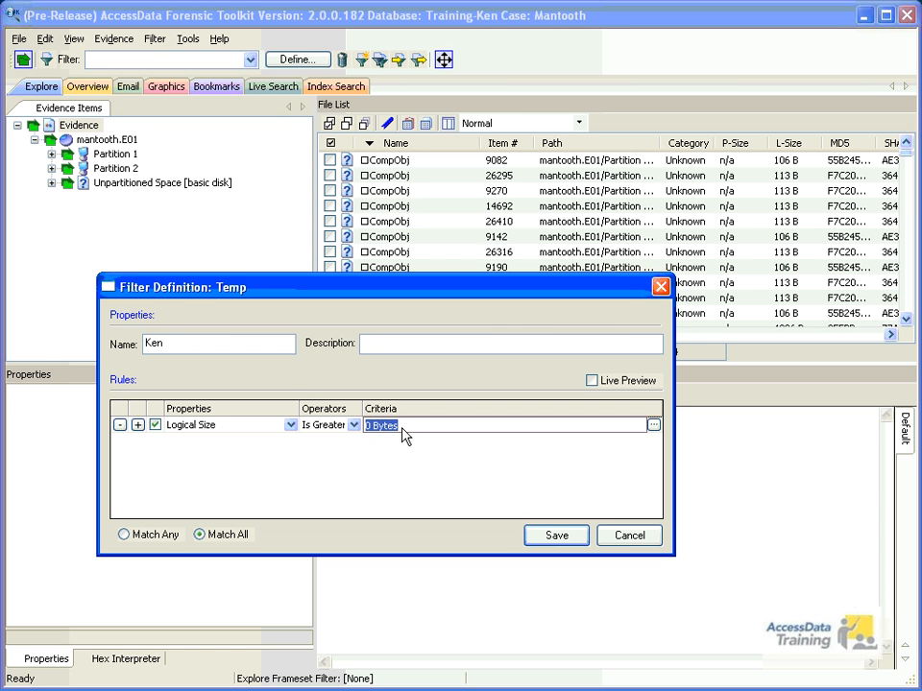
pyautogui.write('30')
pyautogui.click(652, 426)
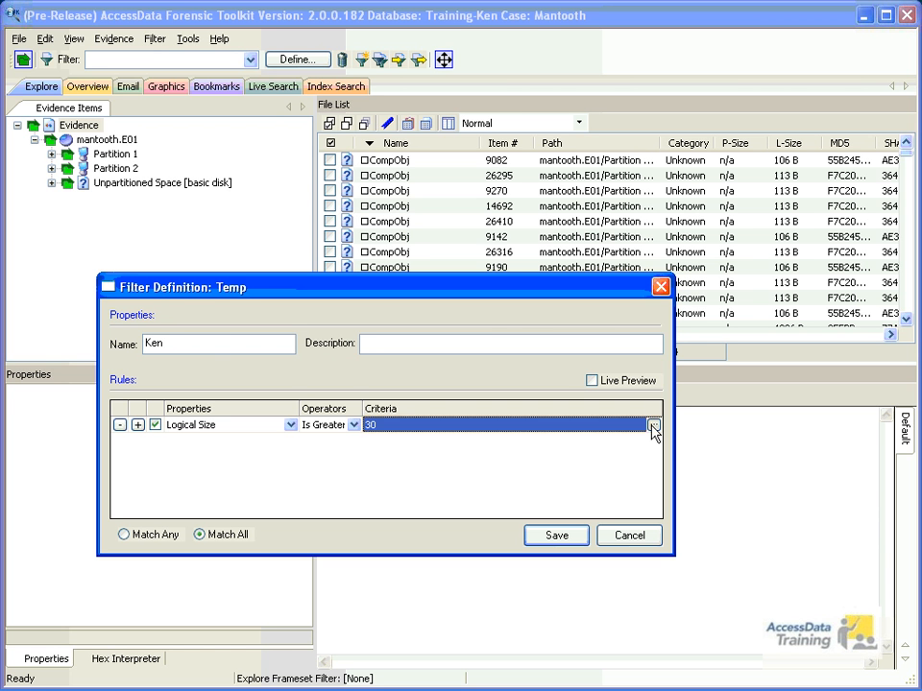
pyautogui.click(509, 410)
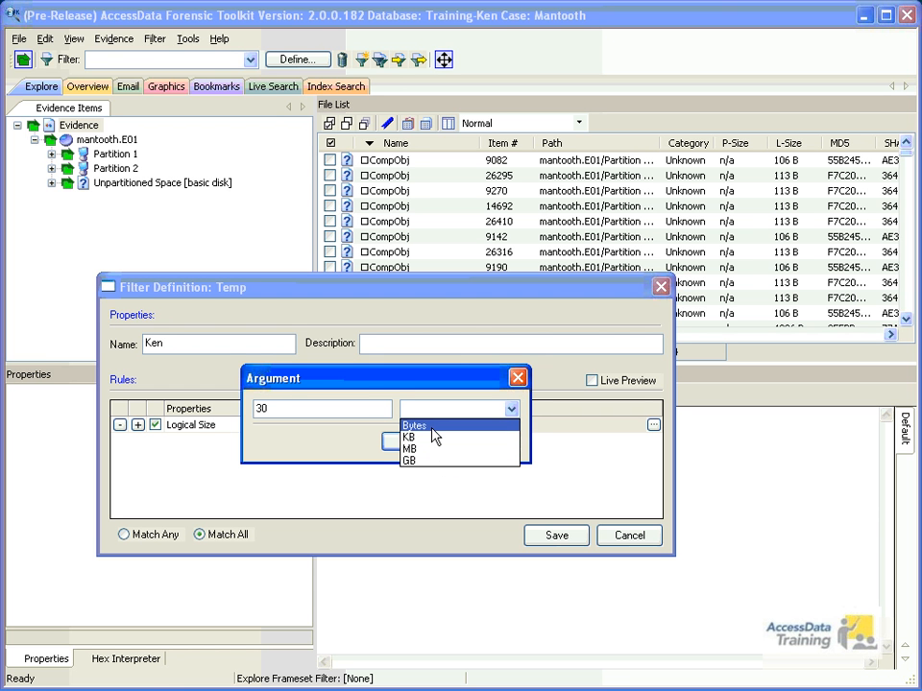
pyautogui.click(434, 427)
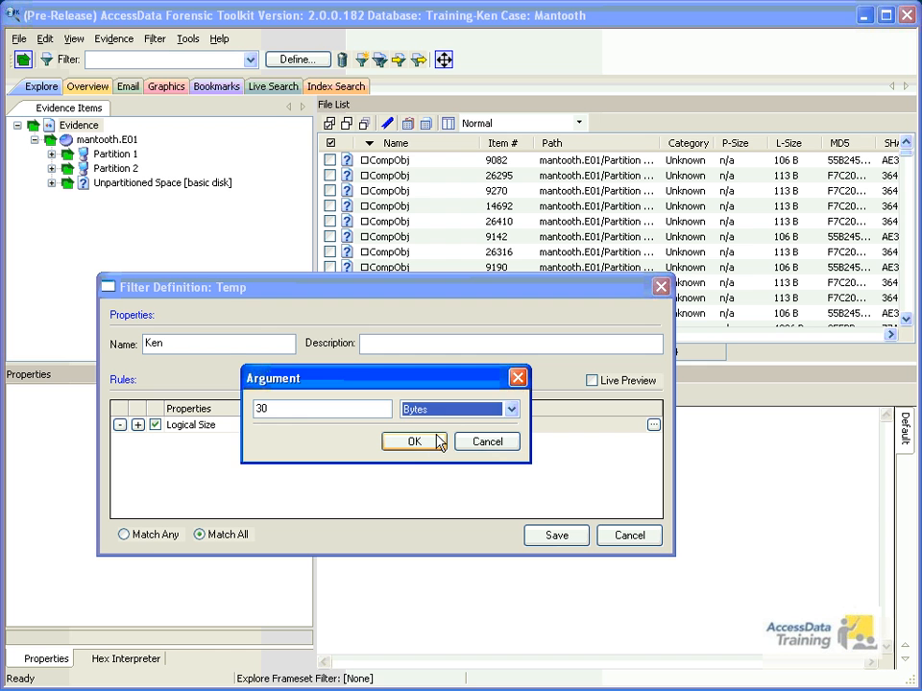
pyautogui.click(509, 410)
pyautogui.click(439, 439)
pyautogui.click(432, 443)
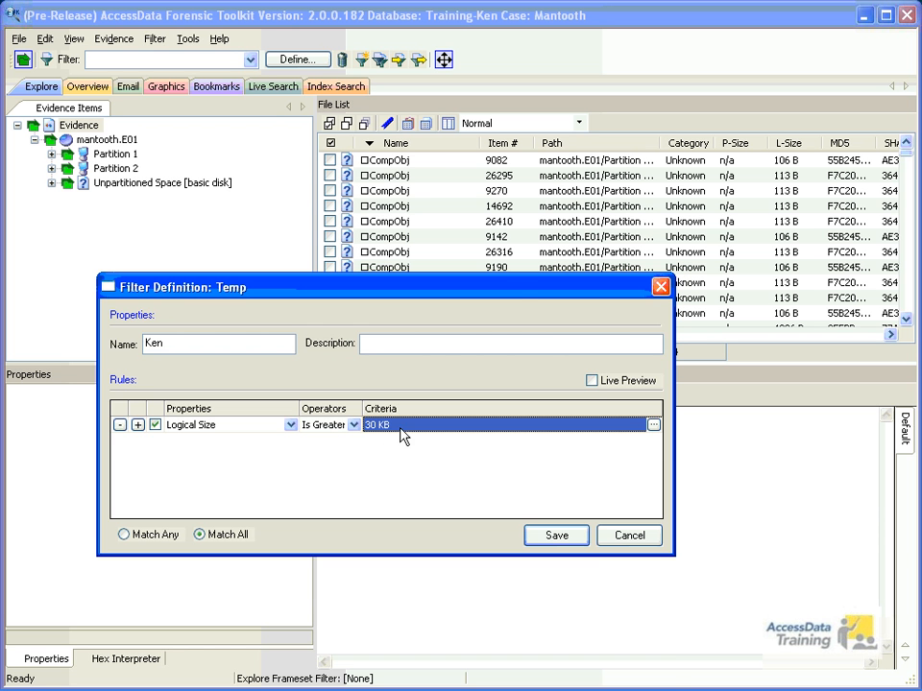
# Turn on Live Preview for the filter and move the definition dialog aside to check the filtered file list.
pyautogui.moveTo(506, 289); pyautogui.dragTo(509, 386)
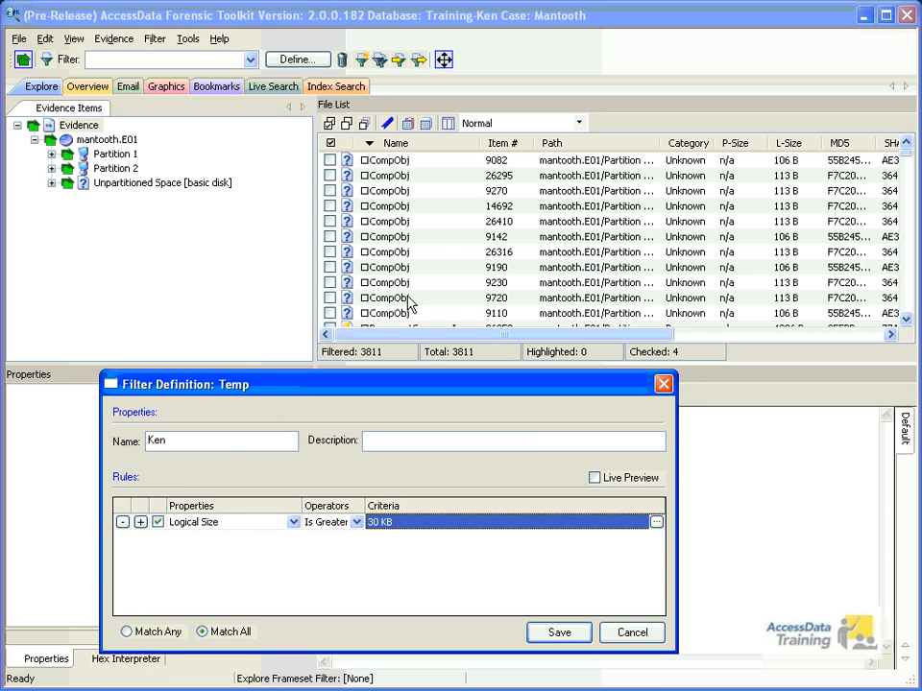
pyautogui.click(595, 478)
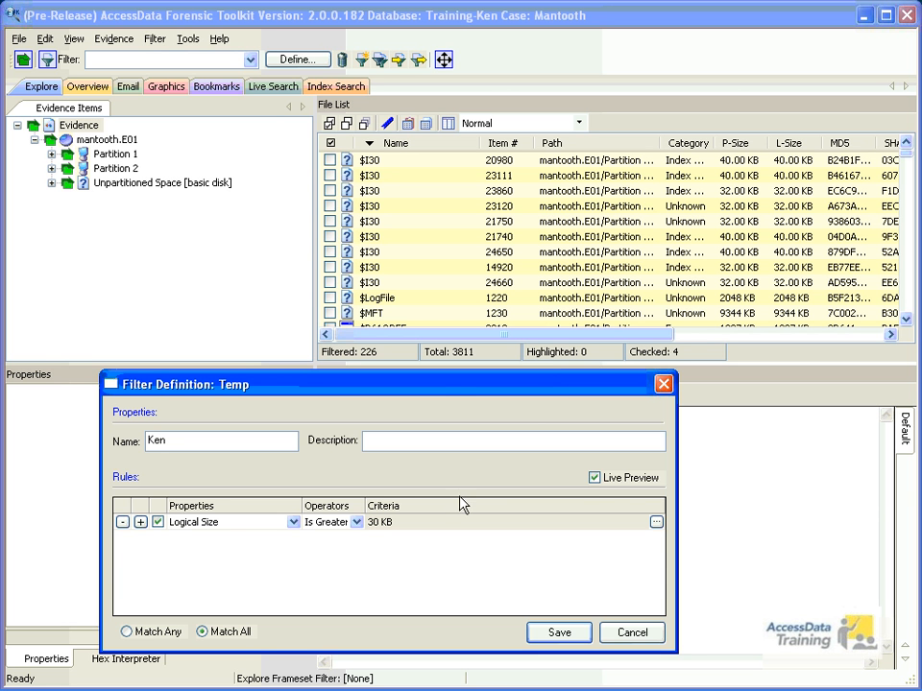
pyautogui.moveTo(440, 395); pyautogui.dragTo(463, 295)
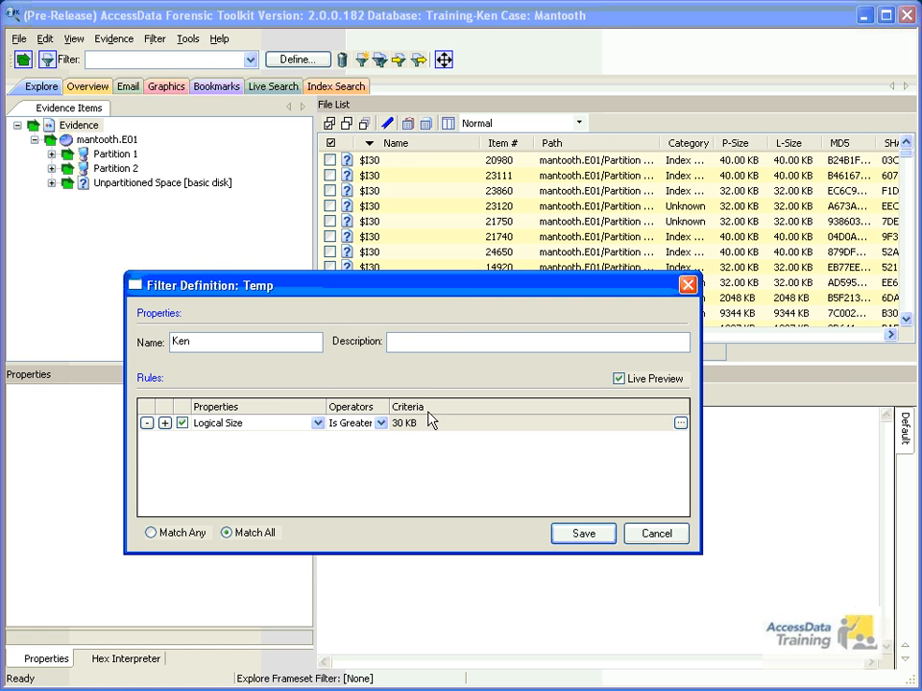
# Change the logical size rule to Is Less Than 30 KB and check the previewed file list behind the dialog.
pyautogui.click(380, 424)
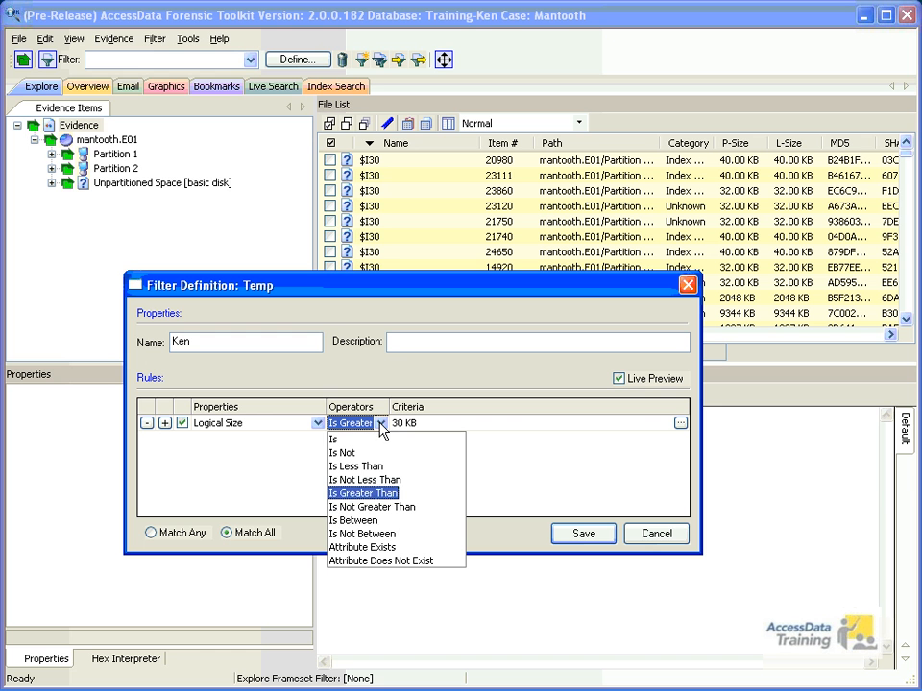
pyautogui.click(357, 469)
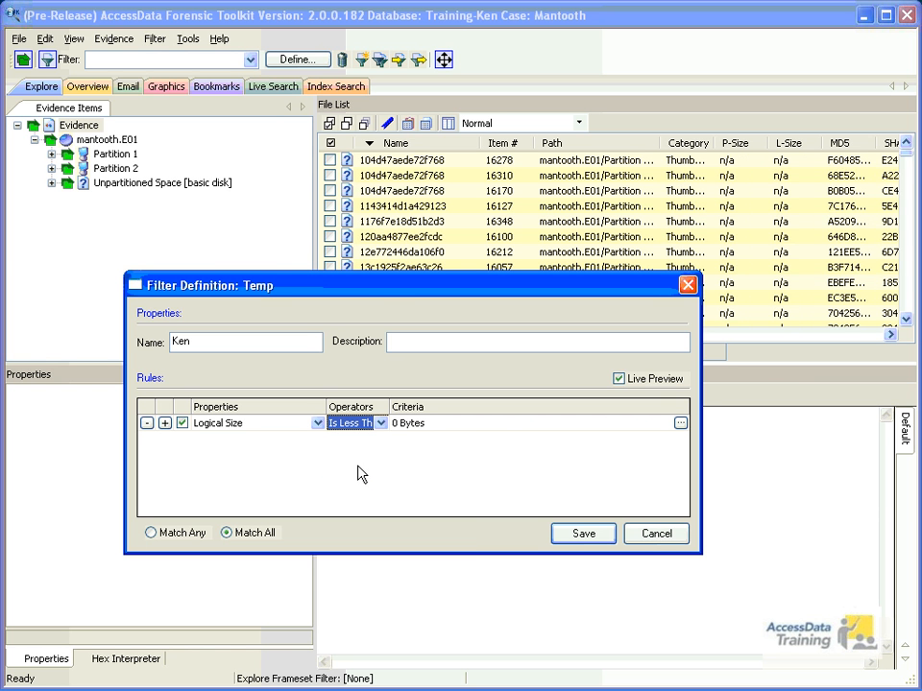
pyautogui.click(436, 428)
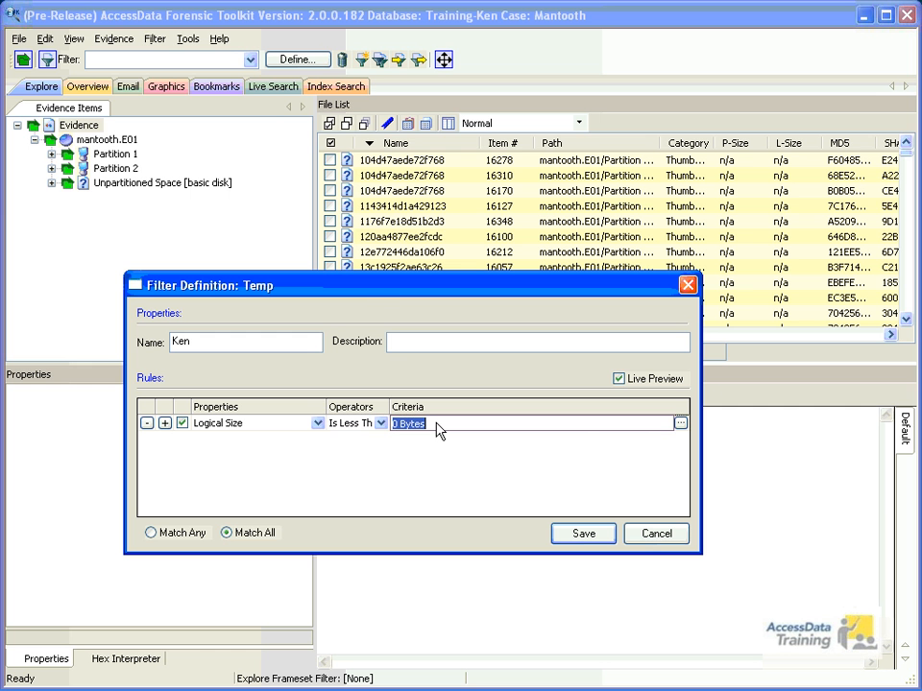
pyautogui.write('30')
pyautogui.click(680, 422)
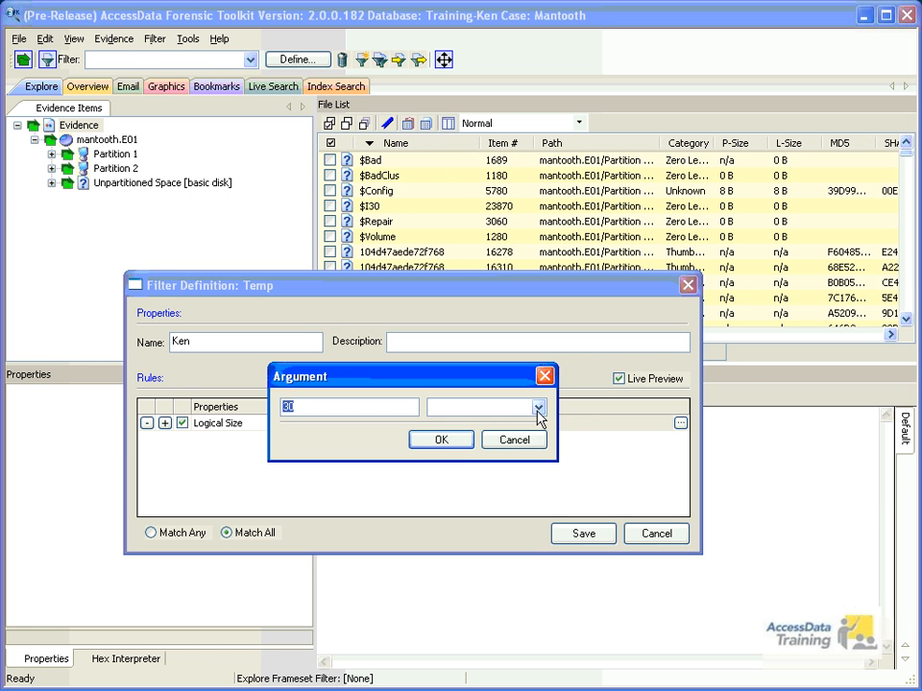
pyautogui.click(538, 407)
pyautogui.click(485, 434)
pyautogui.click(457, 445)
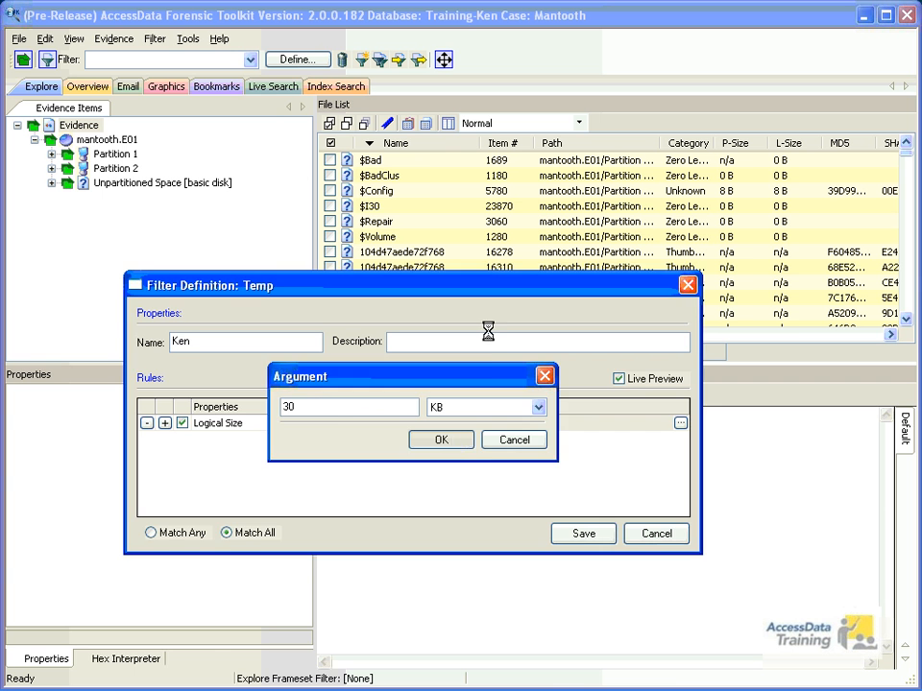
pyautogui.moveTo(464, 293); pyautogui.dragTo(442, 395)
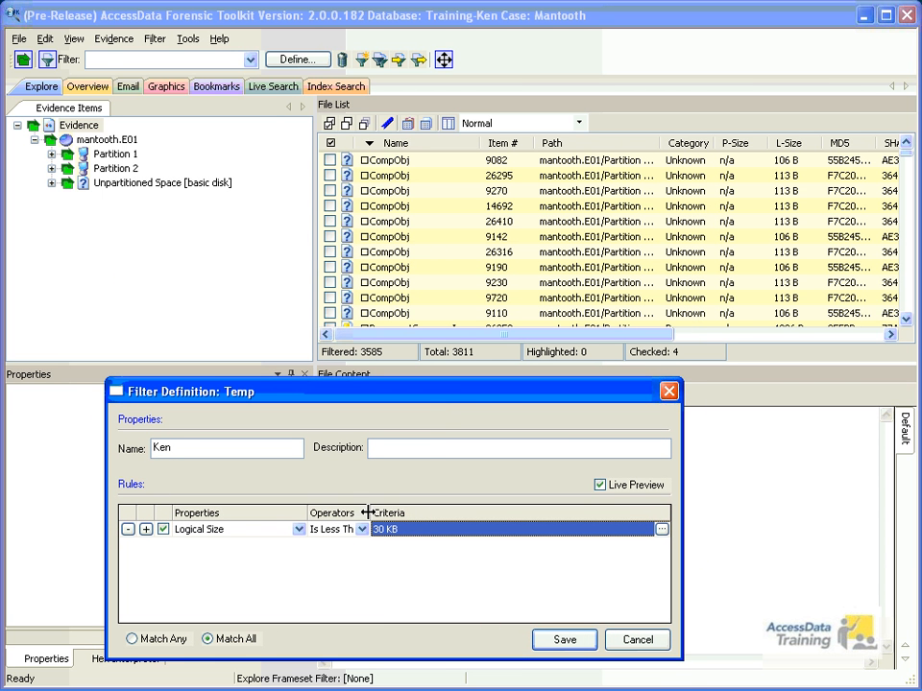
pyautogui.moveTo(354, 390); pyautogui.dragTo(383, 267)
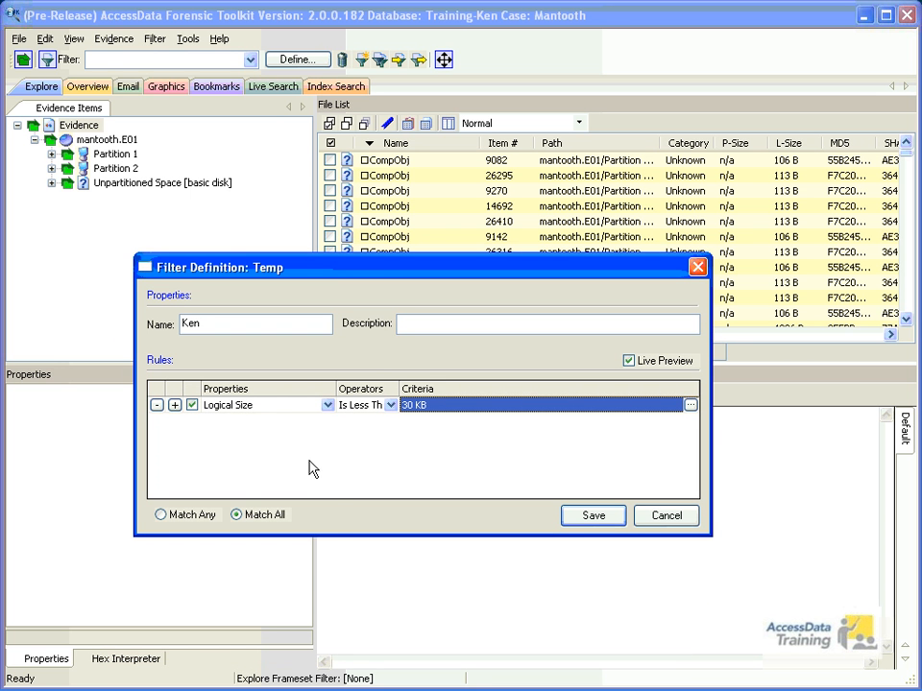
# Change the rule to Object Name Contains (Case-Insensitive) "fraud" and widen the file list's Name column.
pyautogui.click(328, 406)
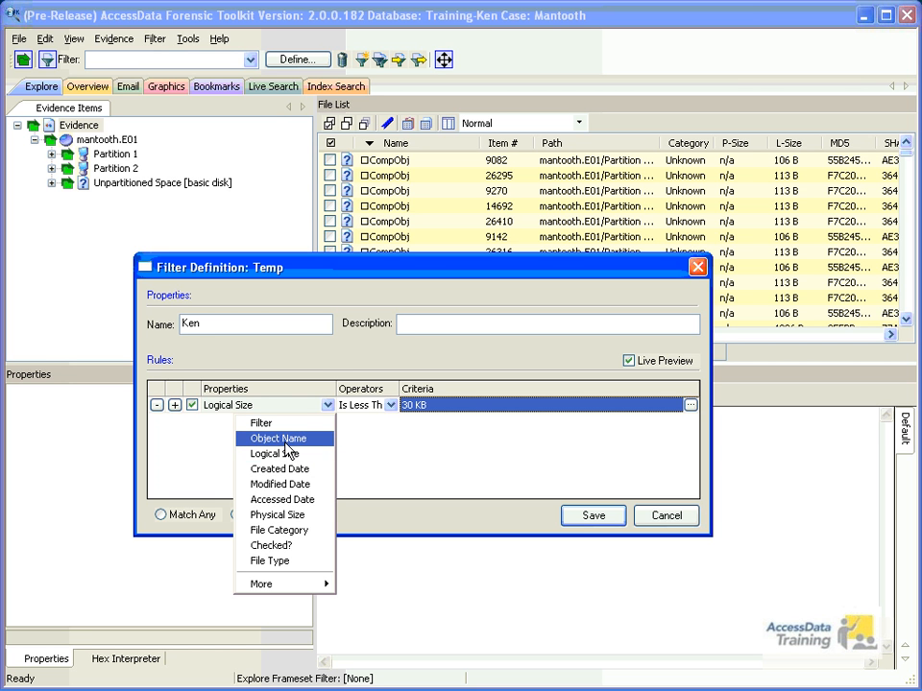
pyautogui.click(259, 437)
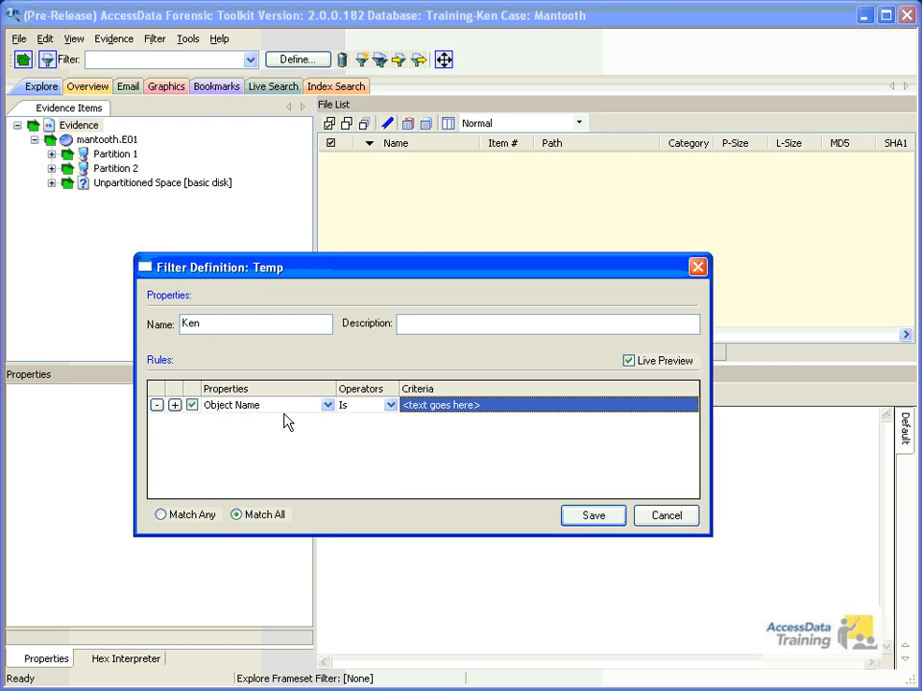
pyautogui.click(390, 407)
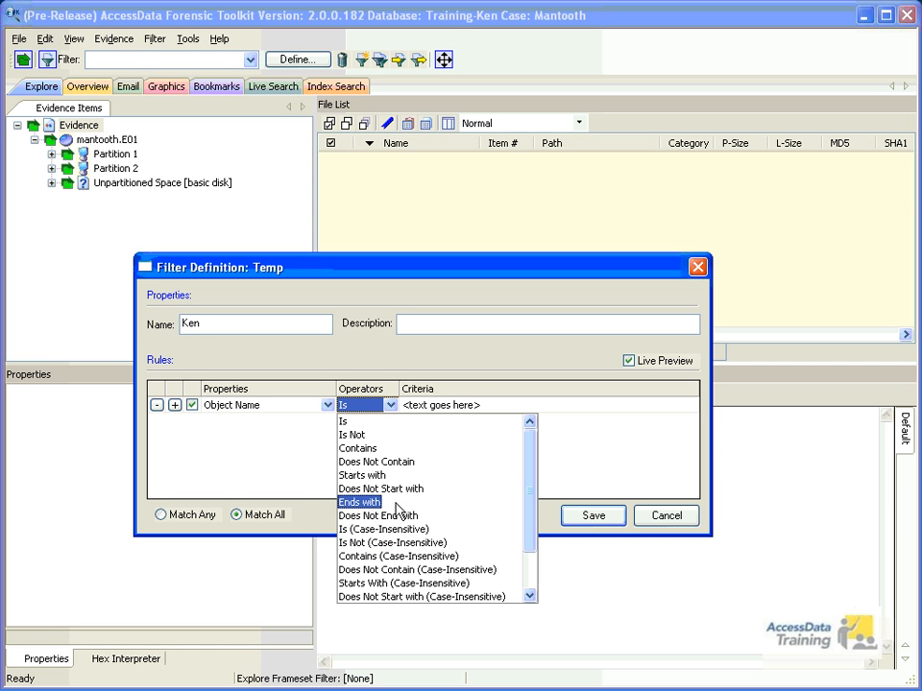
pyautogui.click(401, 566)
pyautogui.click(471, 410)
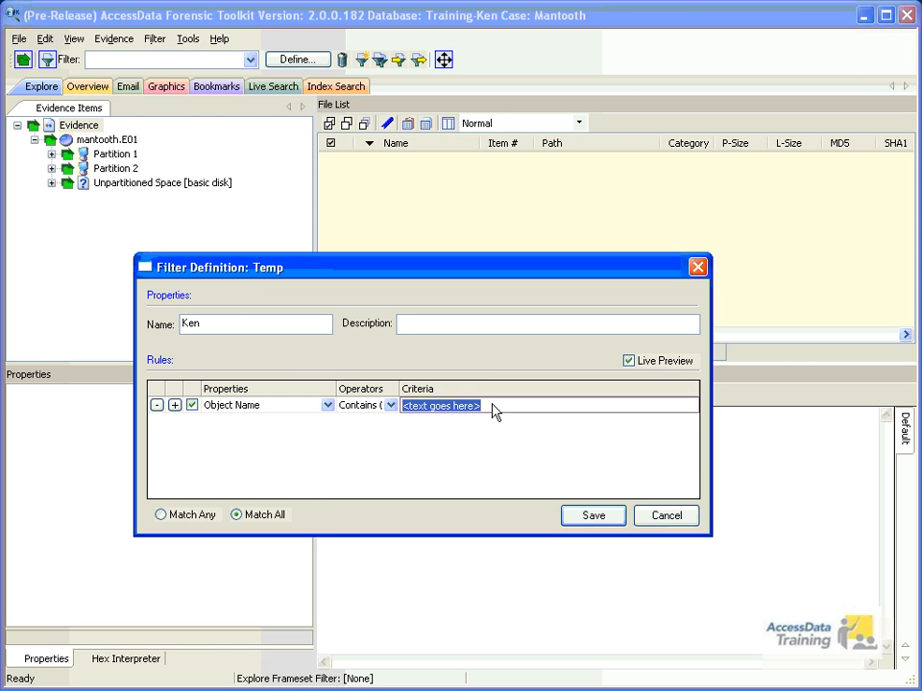
pyautogui.write('Fraud')
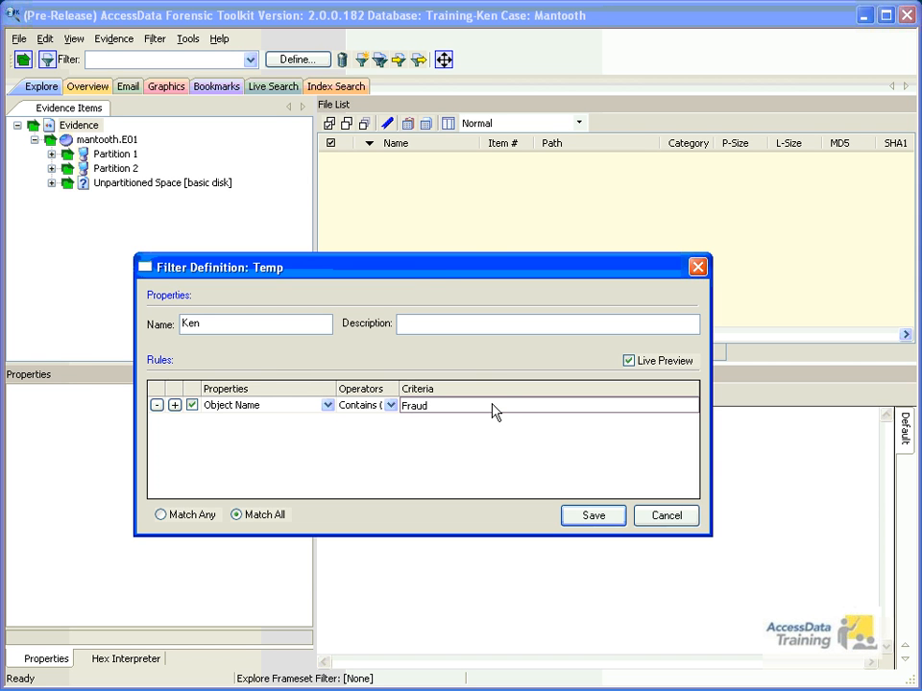
pyautogui.moveTo(436, 273); pyautogui.dragTo(426, 314)
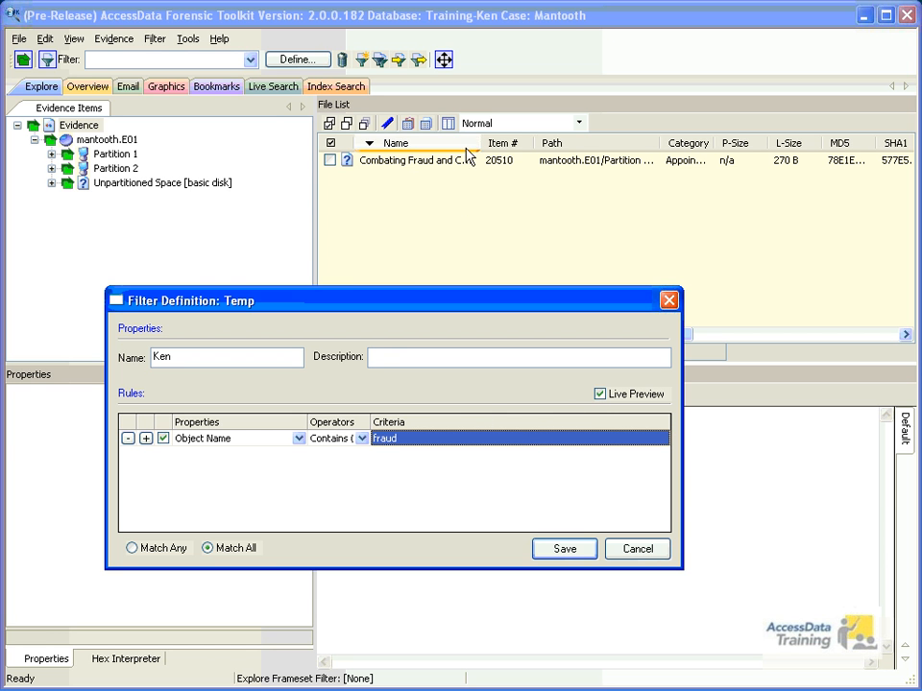
pyautogui.moveTo(479, 142); pyautogui.dragTo(513, 142)
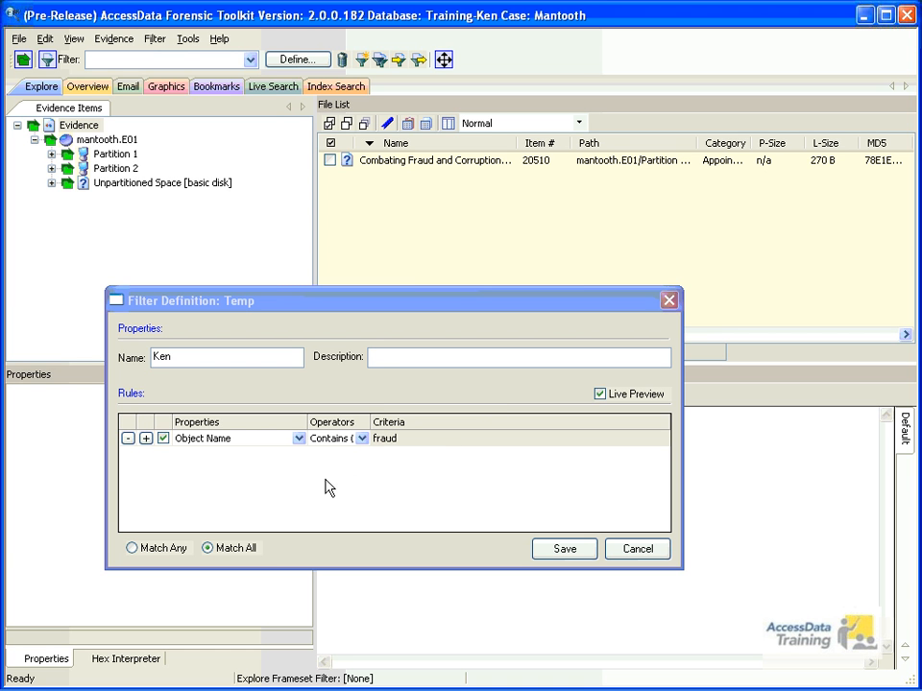
# Add a second rule requiring Object Name Contains (Case-Insensitive) "check".
pyautogui.click(145, 439)
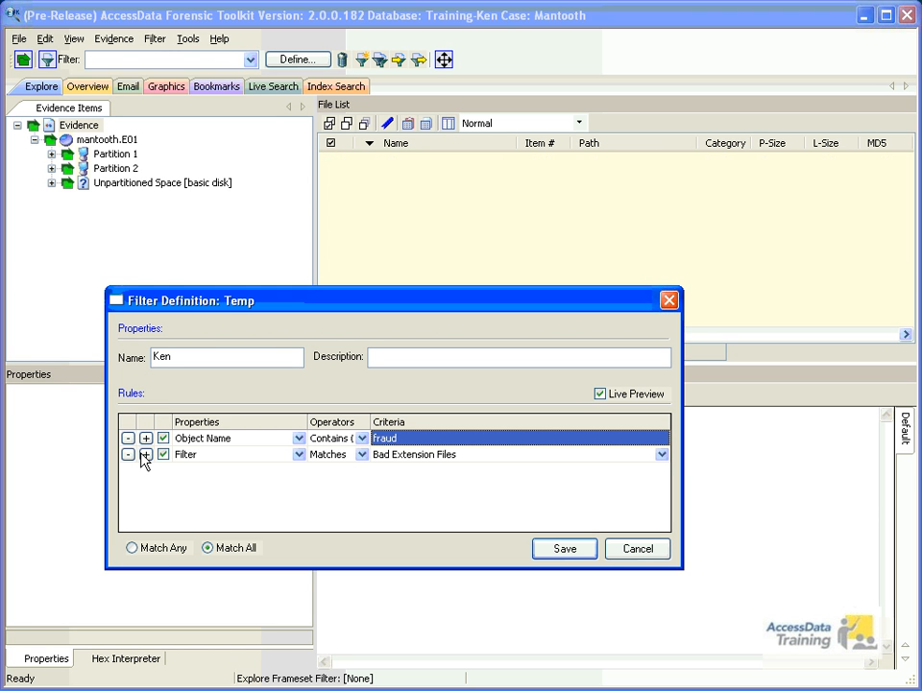
pyautogui.click(299, 456)
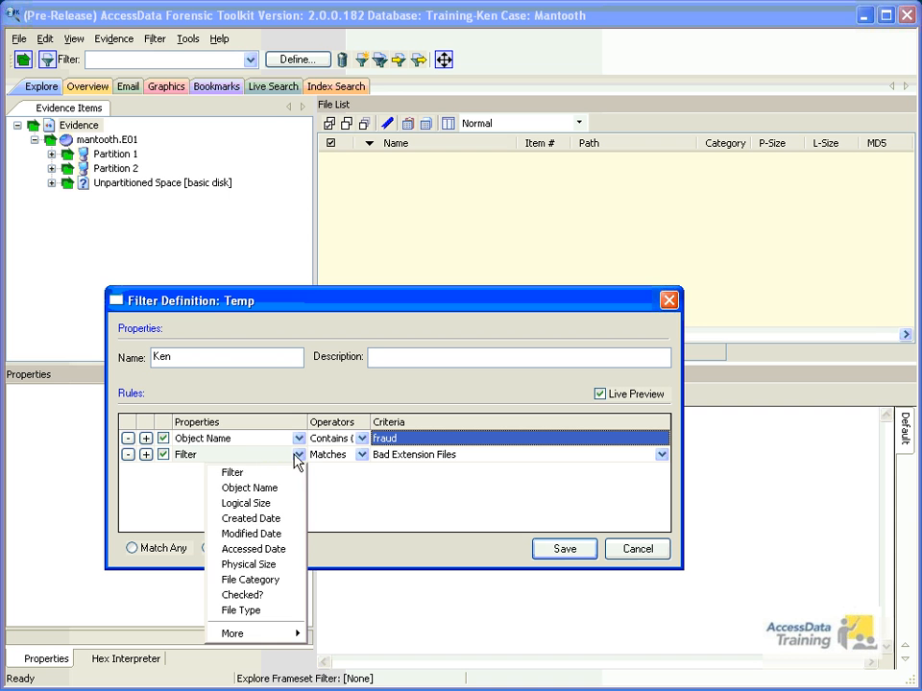
pyautogui.click(259, 488)
pyautogui.click(362, 455)
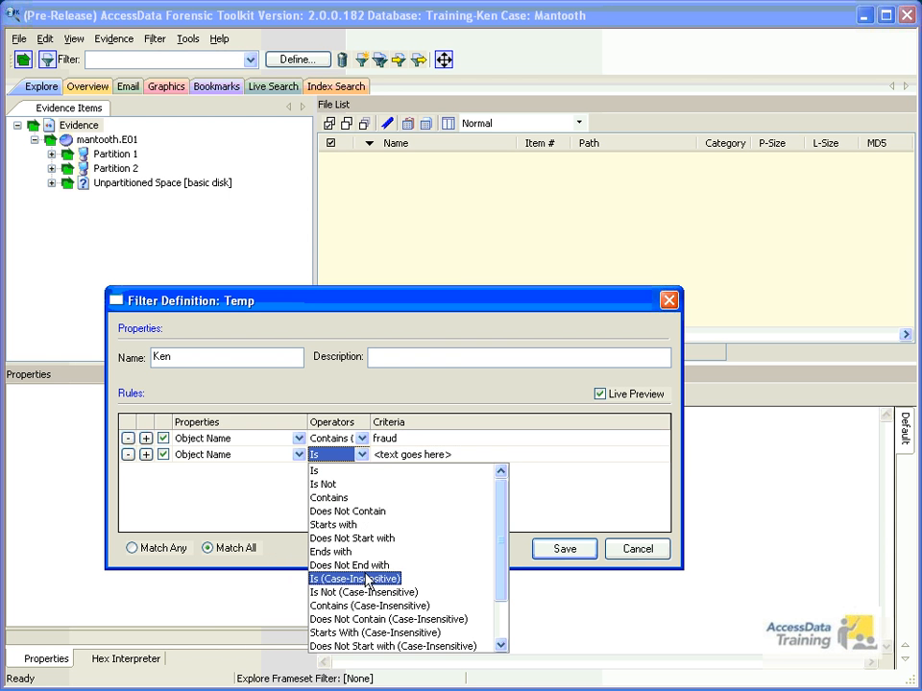
pyautogui.click(378, 605)
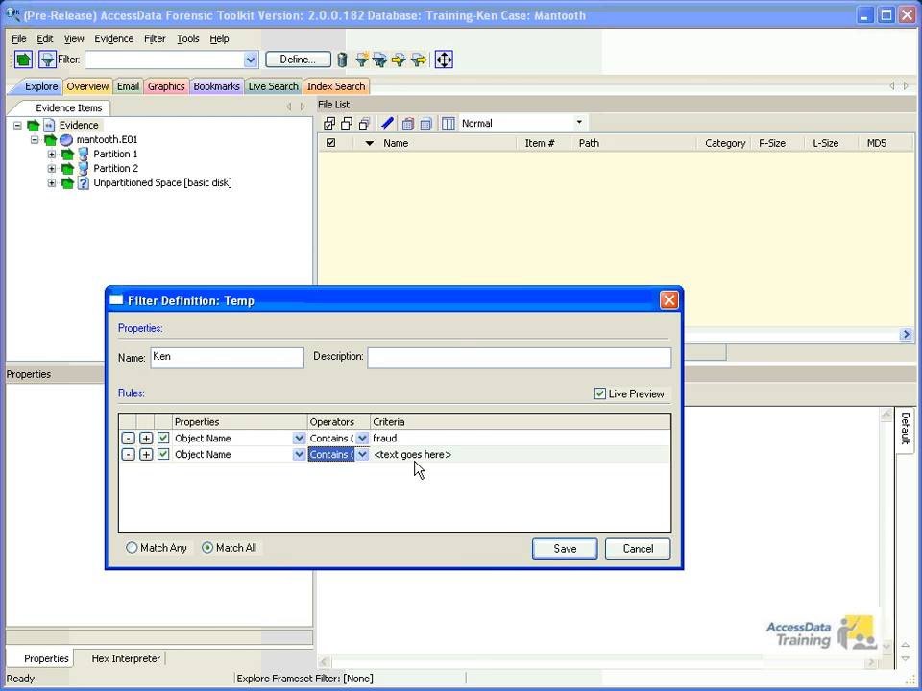
pyautogui.click(414, 457)
pyautogui.click(414, 457)
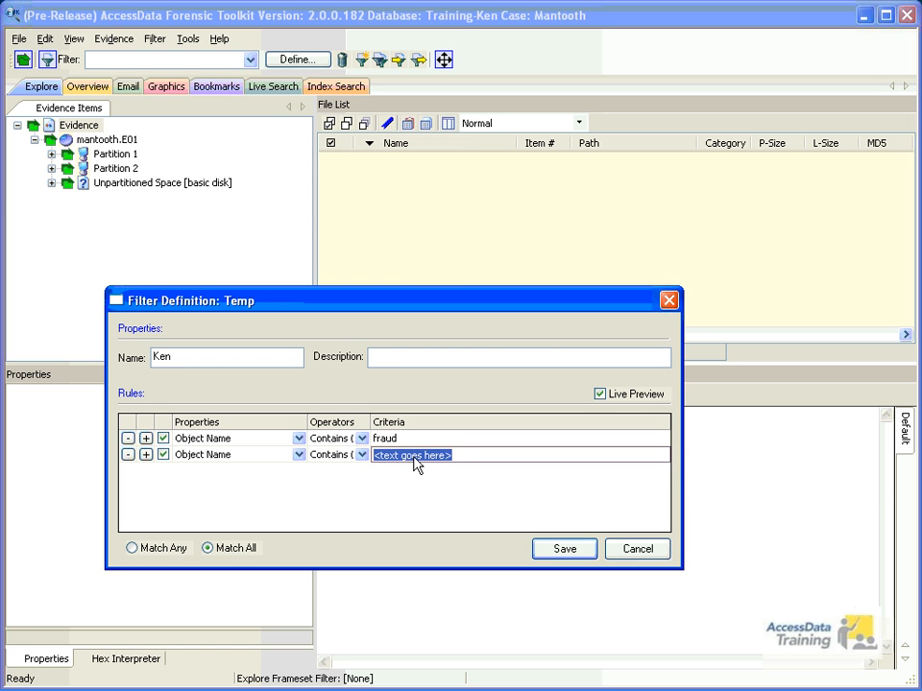
pyautogui.write('check')
pyautogui.moveTo(360, 308); pyautogui.dragTo(352, 324)
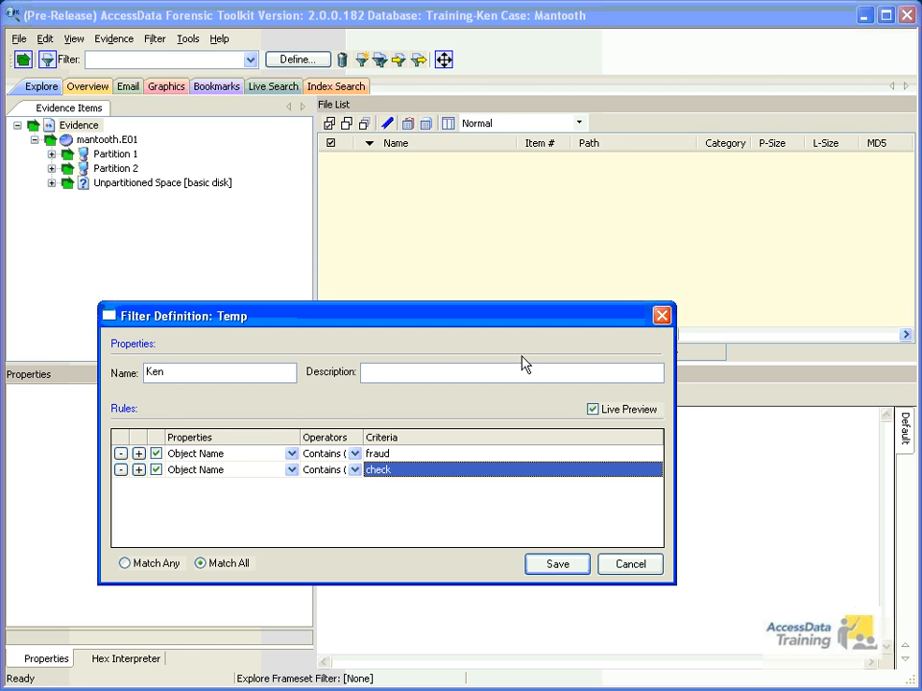
# Set the filter to Match Any of its rules and move the dialog clear of the file list.
pyautogui.moveTo(545, 322); pyautogui.dragTo(524, 371)
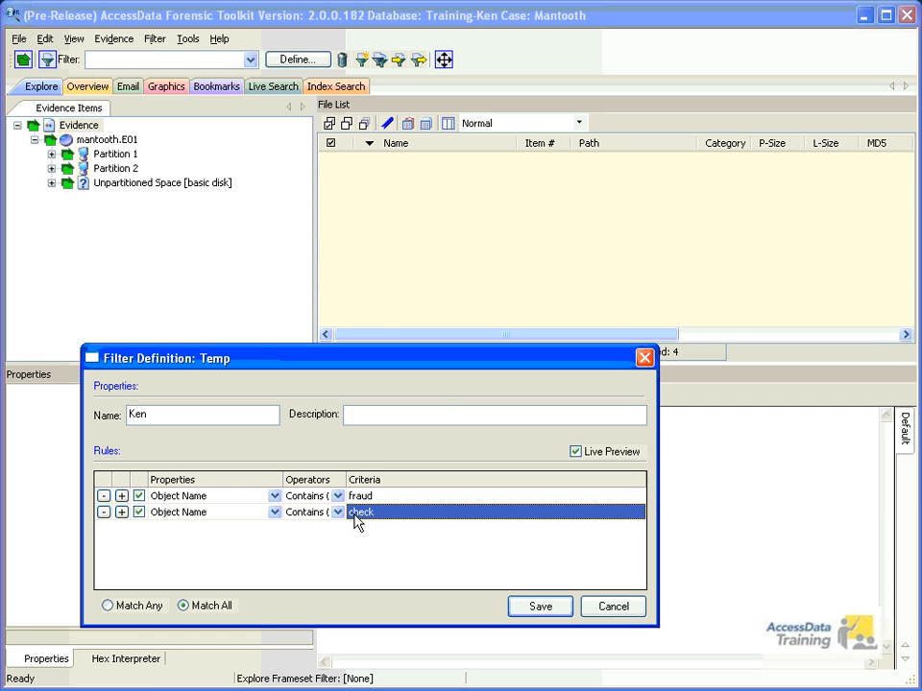
pyautogui.click(108, 606)
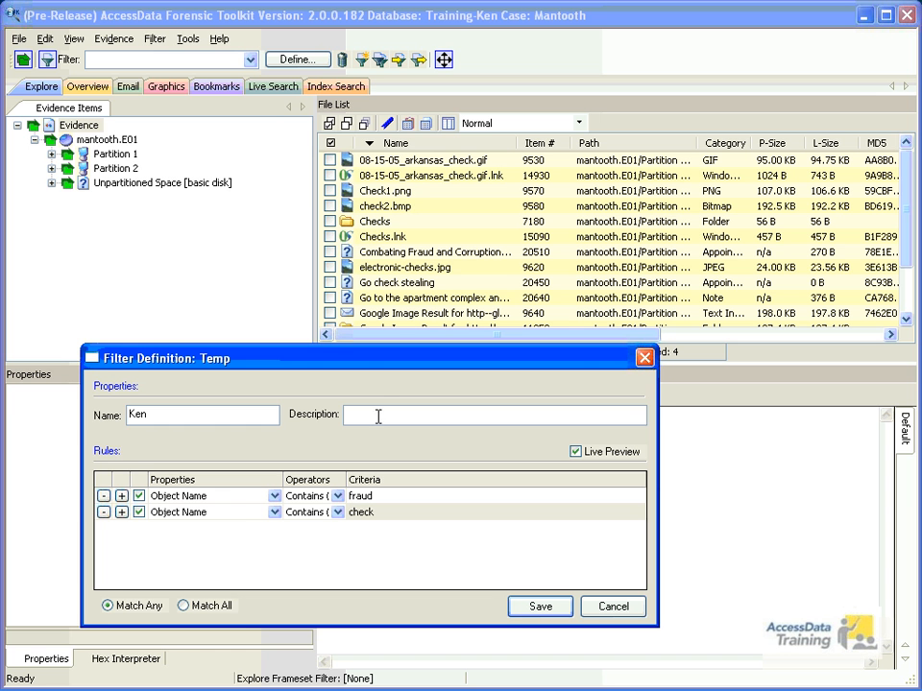
pyautogui.moveTo(387, 362); pyautogui.dragTo(388, 375)
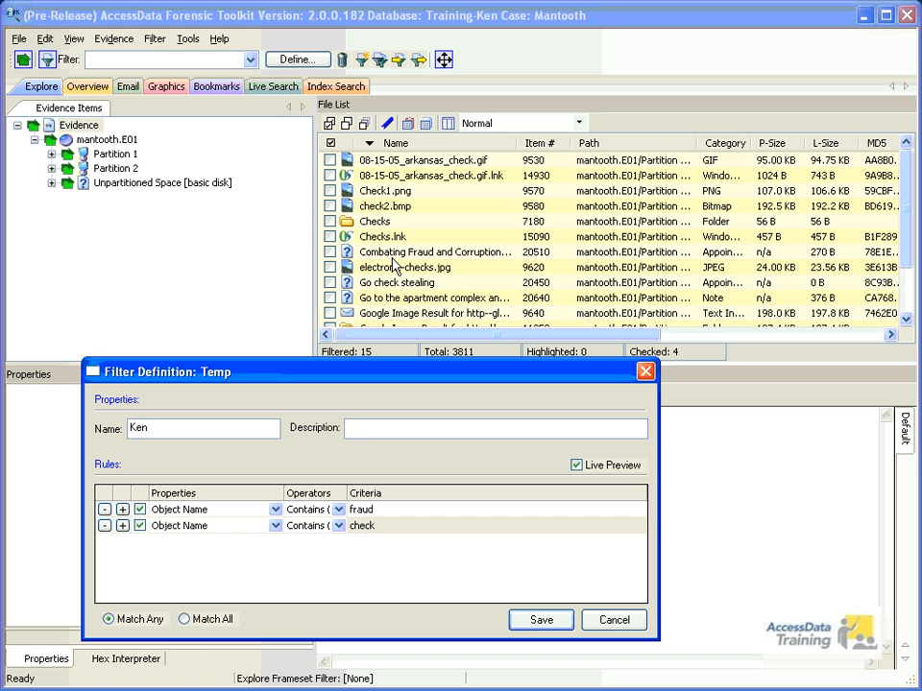
# Add a third rule requiring Object Name Contains (Case-Insensitive) "meth".
pyautogui.click(122, 525)
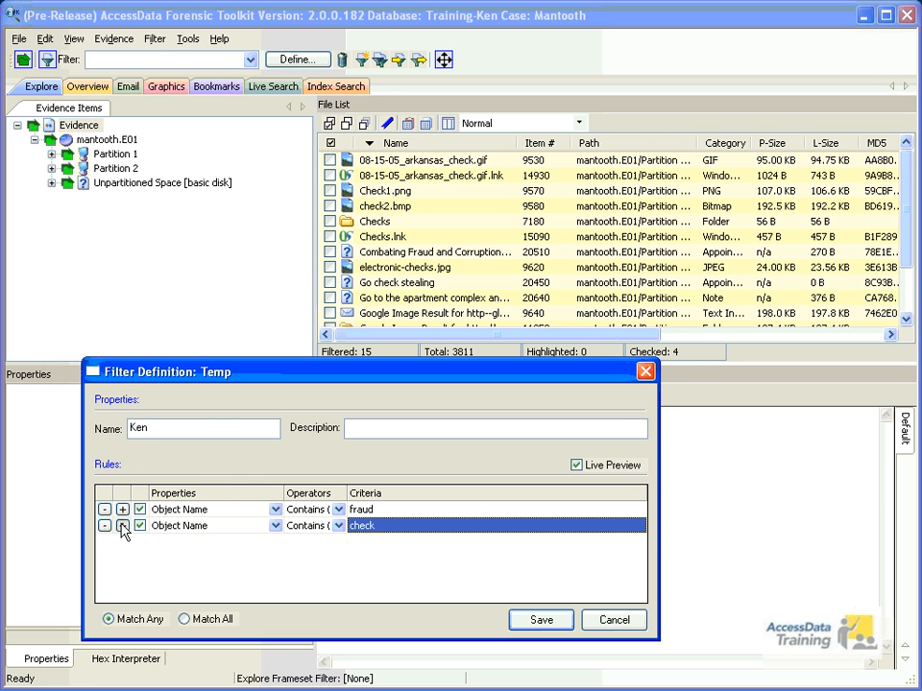
pyautogui.click(275, 541)
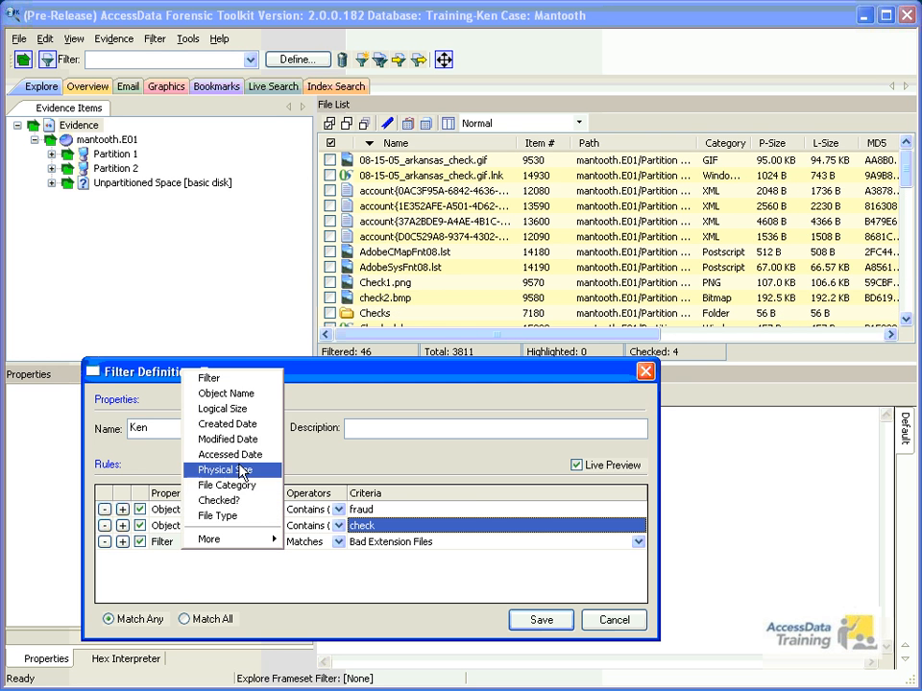
pyautogui.click(240, 395)
pyautogui.click(338, 541)
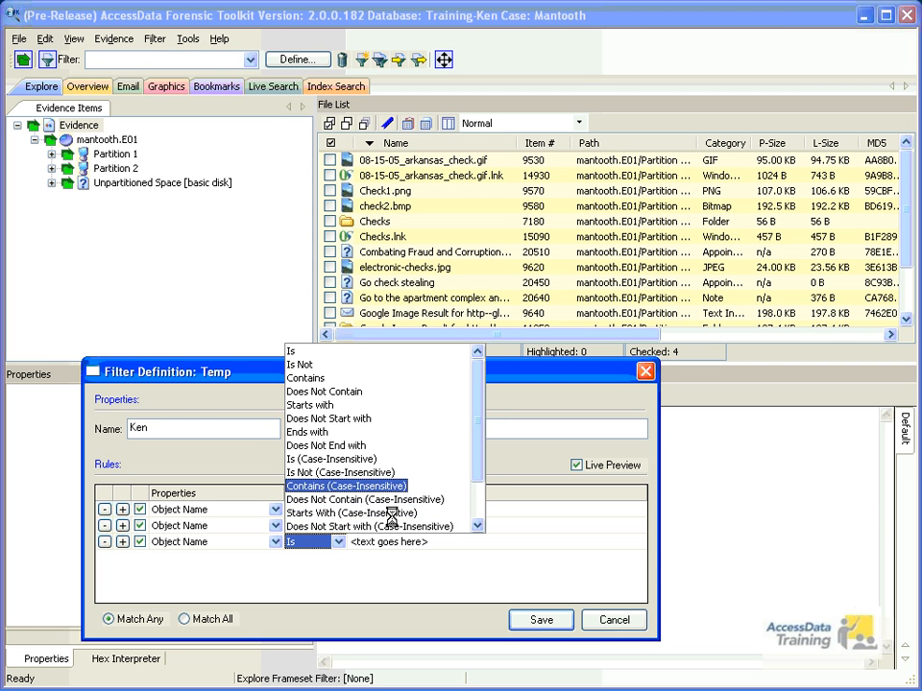
pyautogui.click(327, 487)
pyautogui.click(394, 543)
pyautogui.click(393, 544)
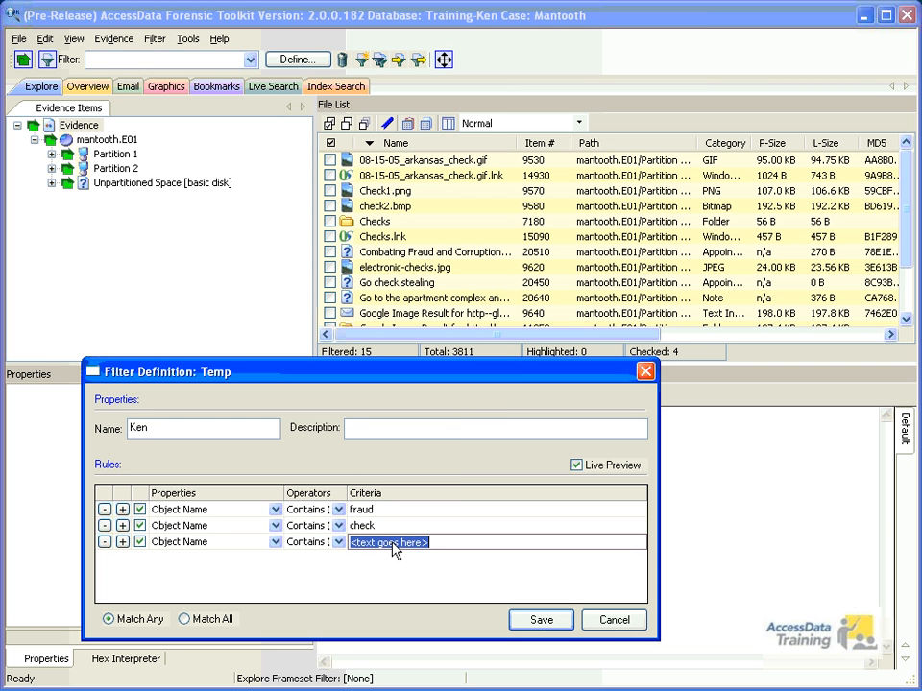
pyautogui.write('meth')
pyautogui.press('Return')
# Add a fourth rule requiring File Type Is JPEG, chosen from the raster graphics types.
pyautogui.moveTo(355, 388); pyautogui.dragTo(399, 260)
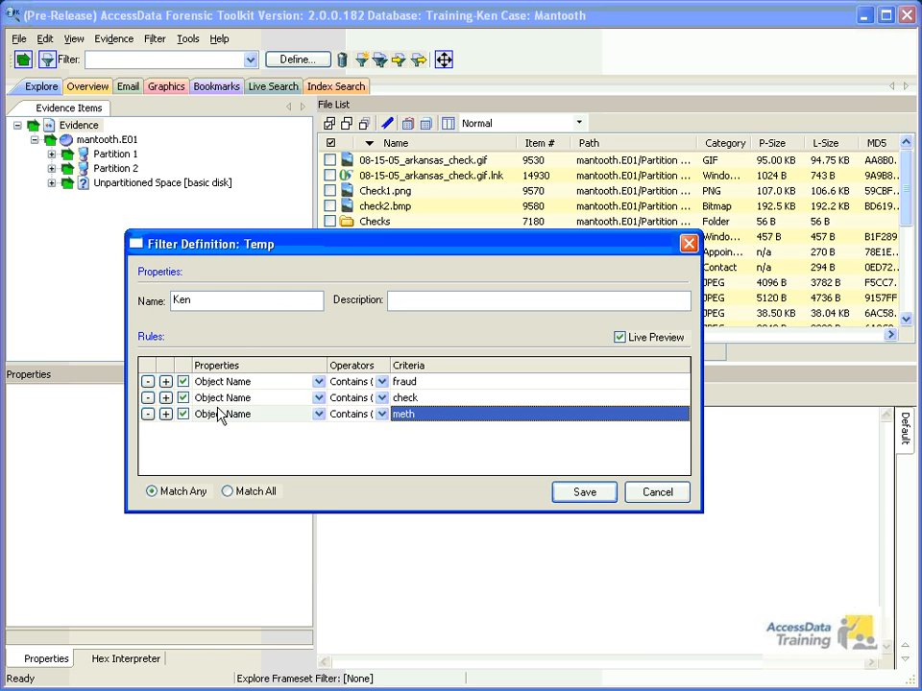
pyautogui.click(166, 415)
pyautogui.click(316, 431)
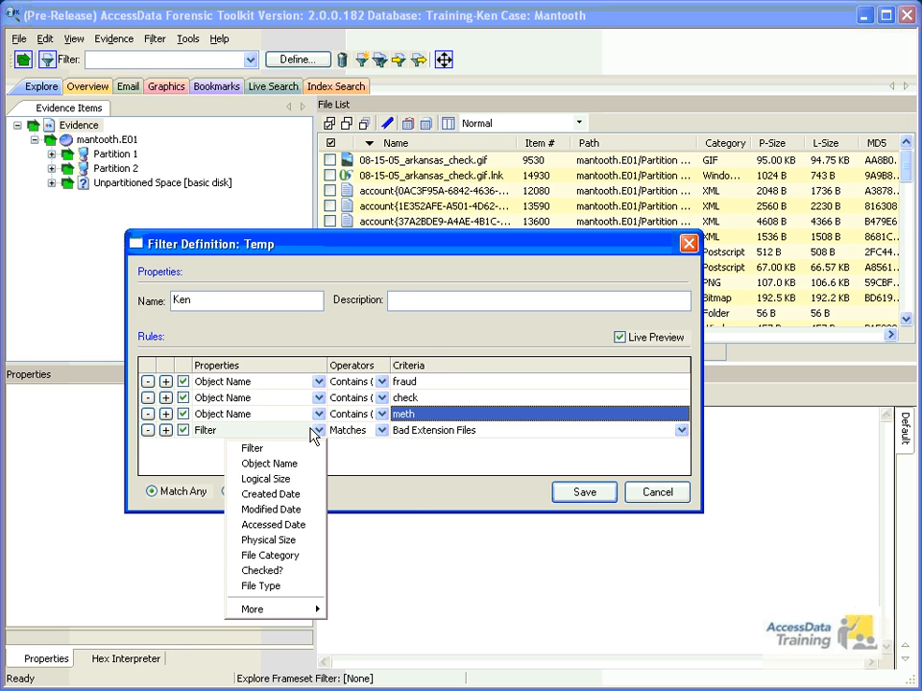
pyautogui.click(274, 589)
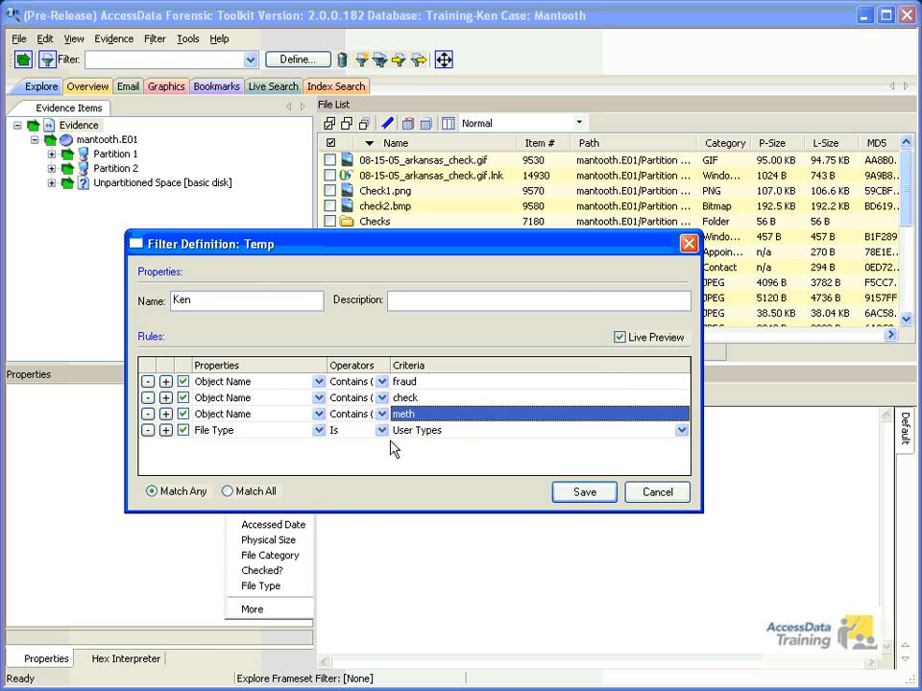
pyautogui.click(681, 430)
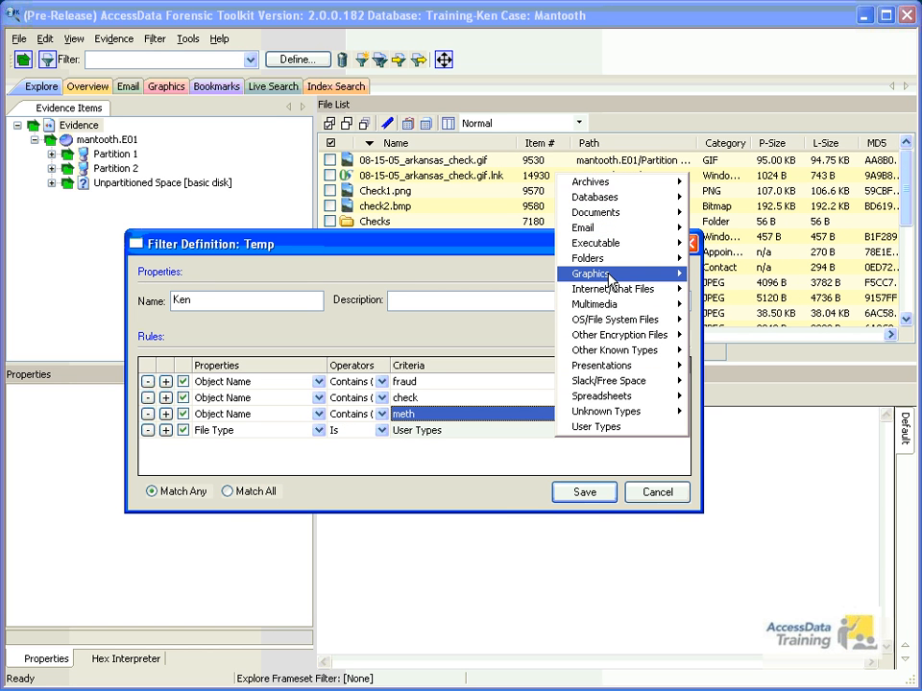
pyautogui.moveTo(620, 274)
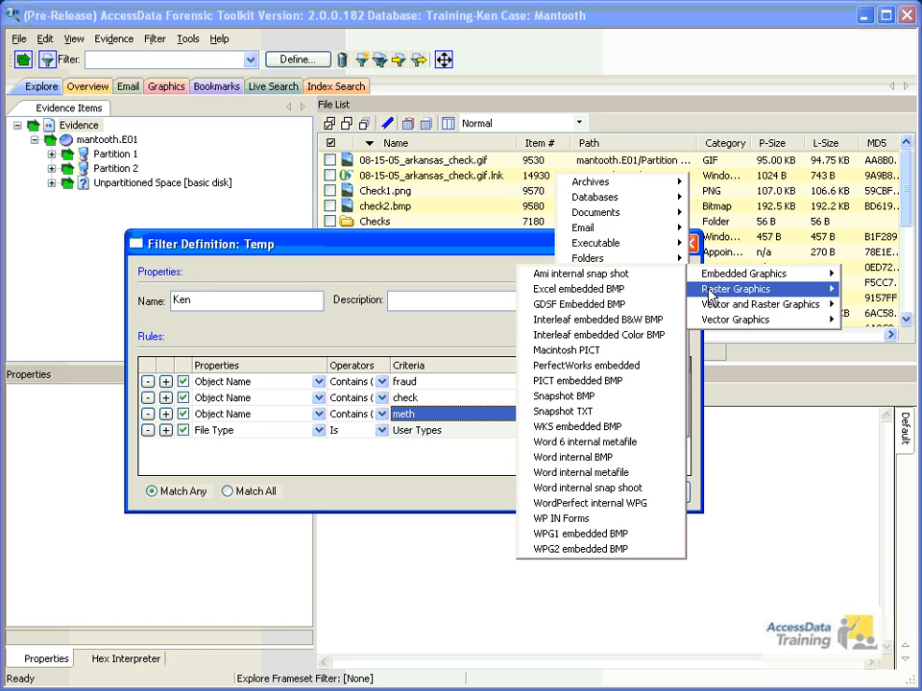
pyautogui.moveTo(709, 288)
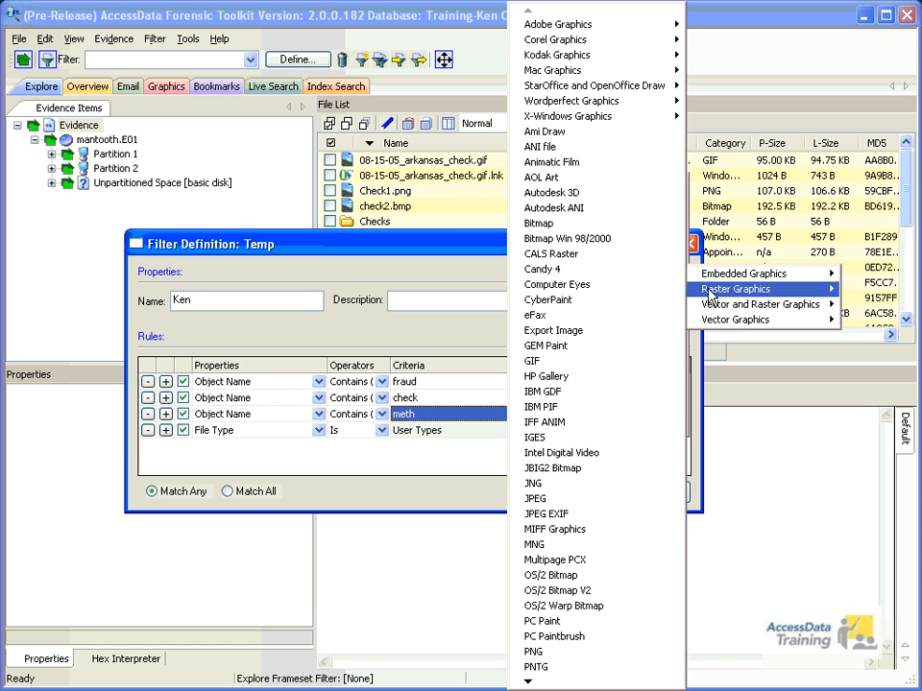
pyautogui.click(539, 487)
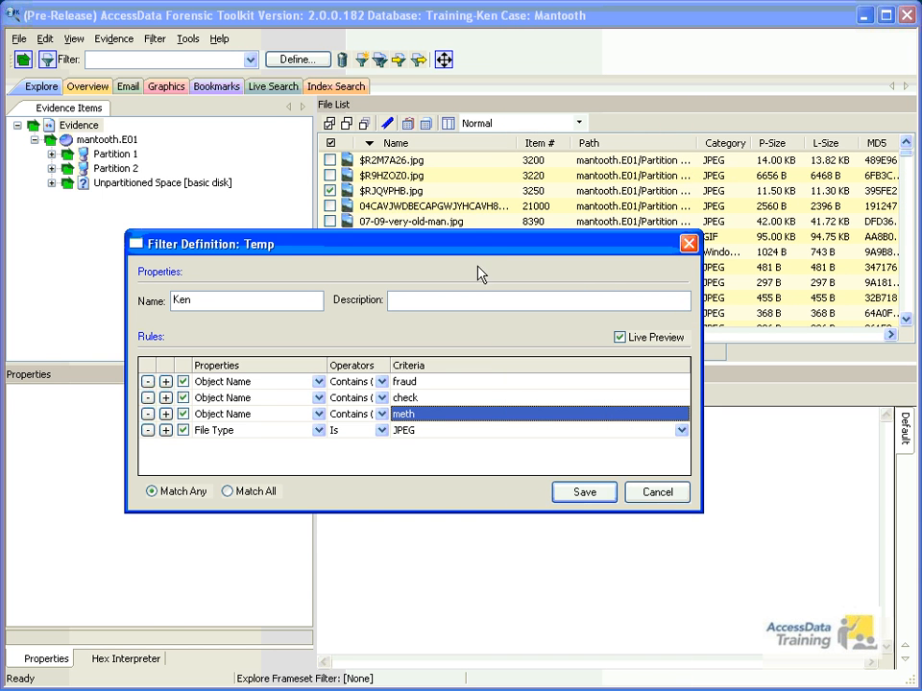
# Save the four-rule custom filter and close its definition.
pyautogui.moveTo(473, 251); pyautogui.dragTo(459, 392)
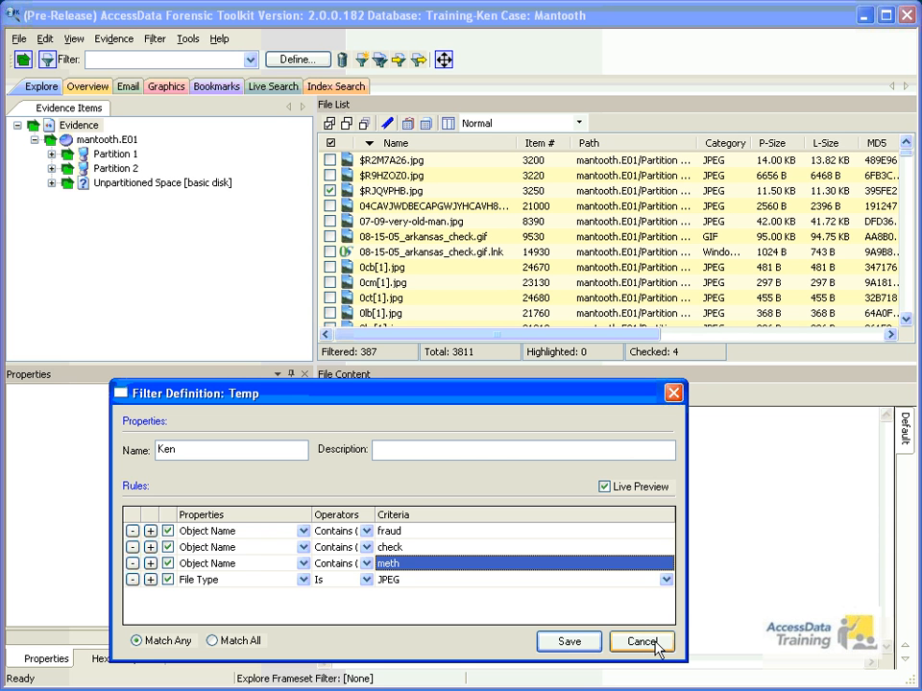
pyautogui.click(570, 642)
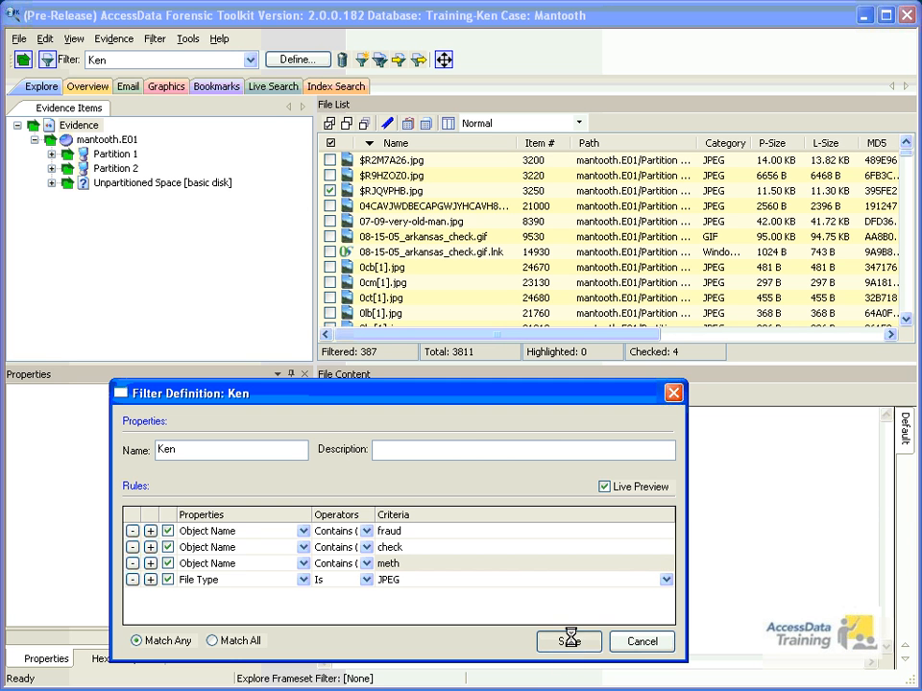
pyautogui.click(637, 641)
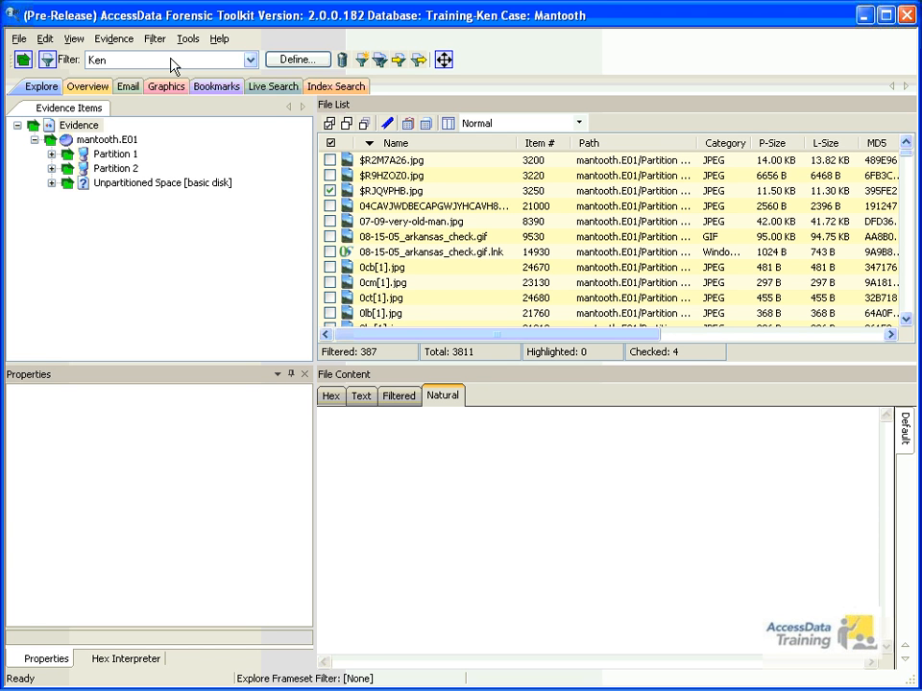
# Export the custom filter as an XML filter file to the Evidence folder, keeping the suggested file name.
pyautogui.click(419, 61)
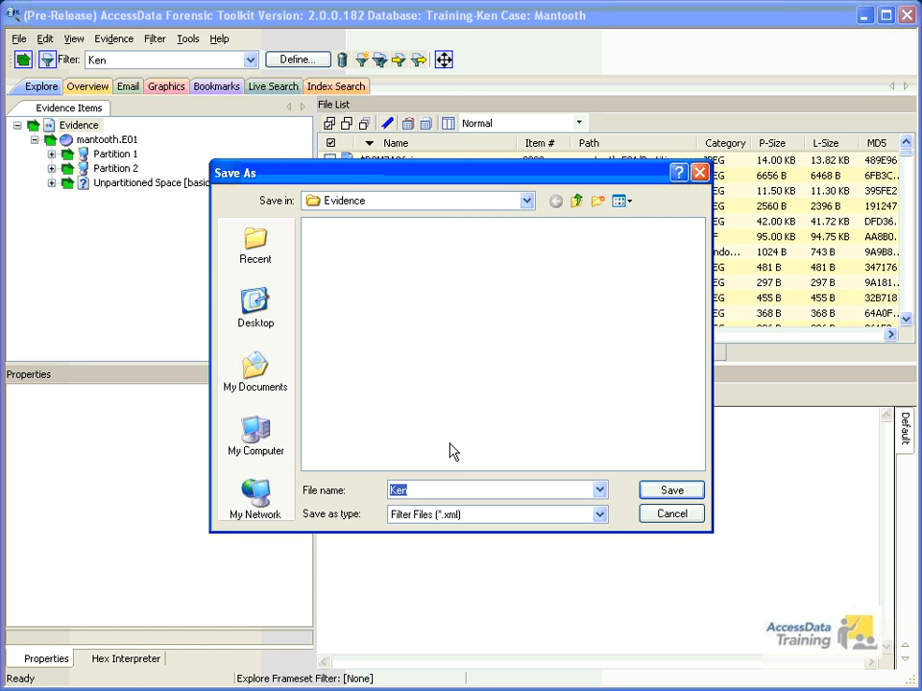
pyautogui.click(670, 492)
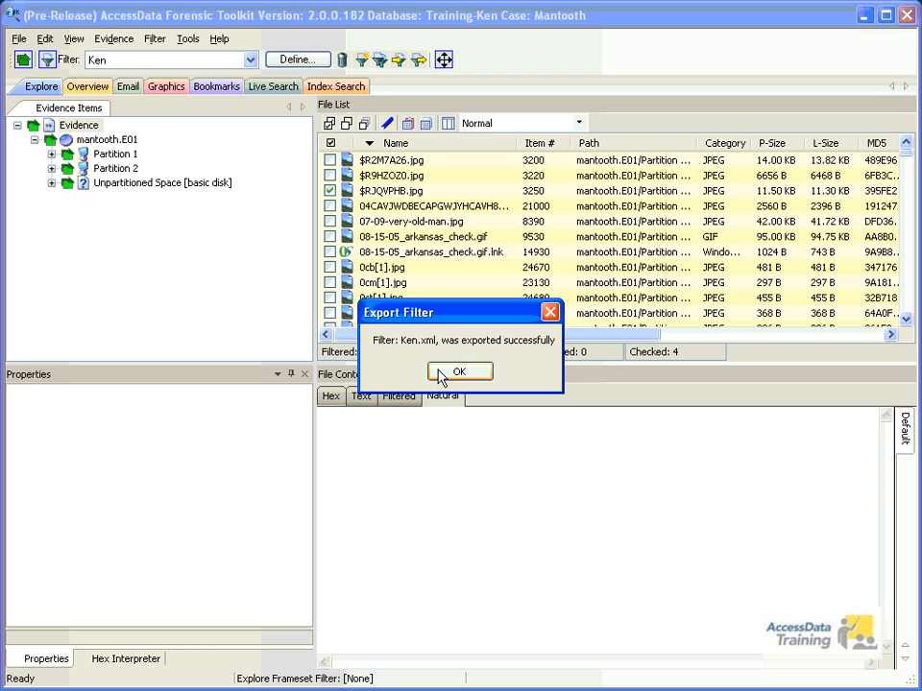
pyautogui.click(457, 371)
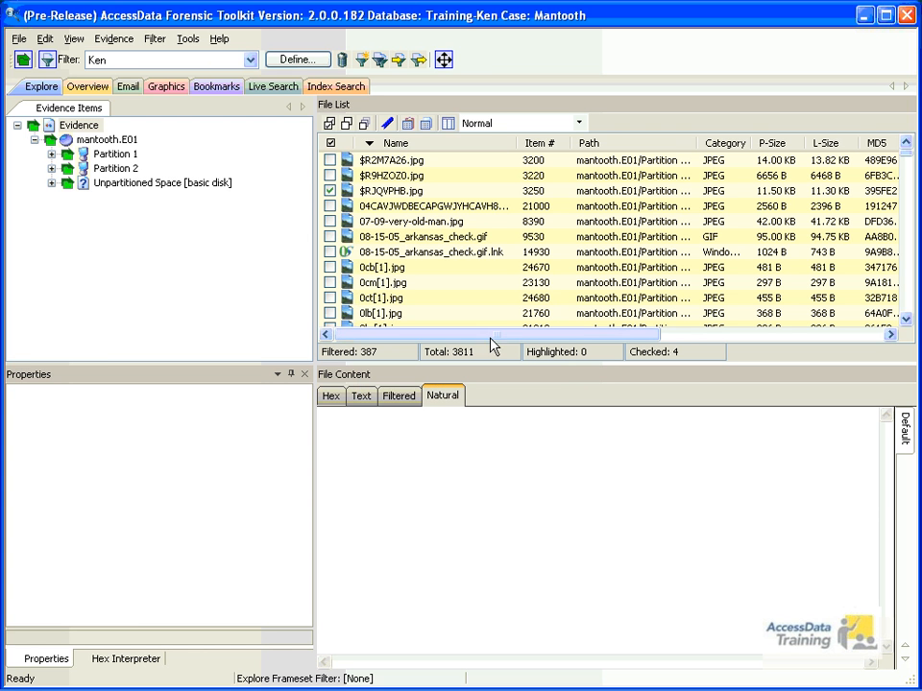
# Import CASE Keywords Filter.xml from the Evidence folder and apply Case Keywords as the global filter.
pyautogui.click(399, 63)
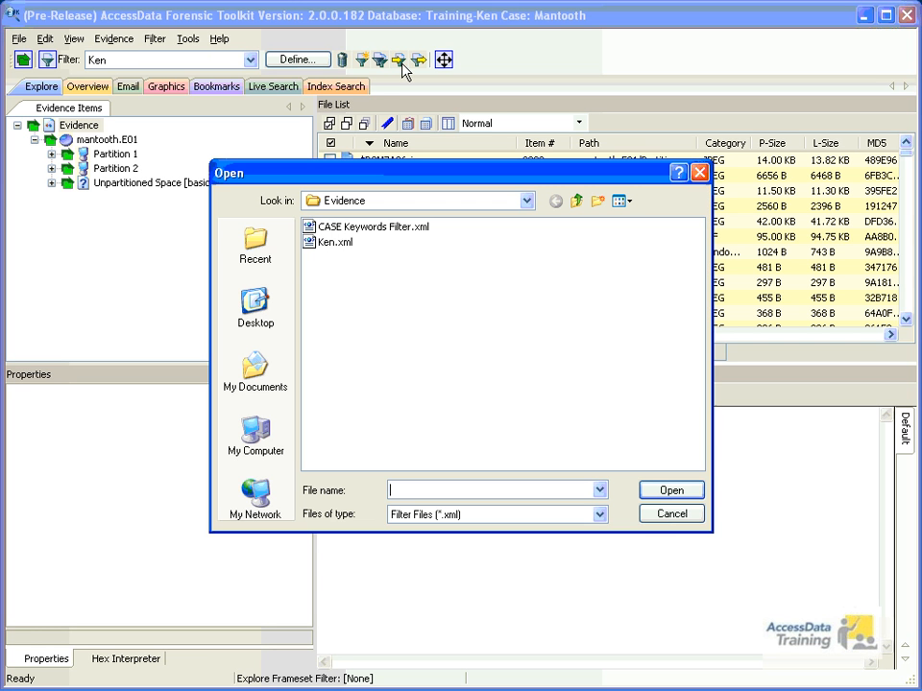
pyautogui.click(343, 228)
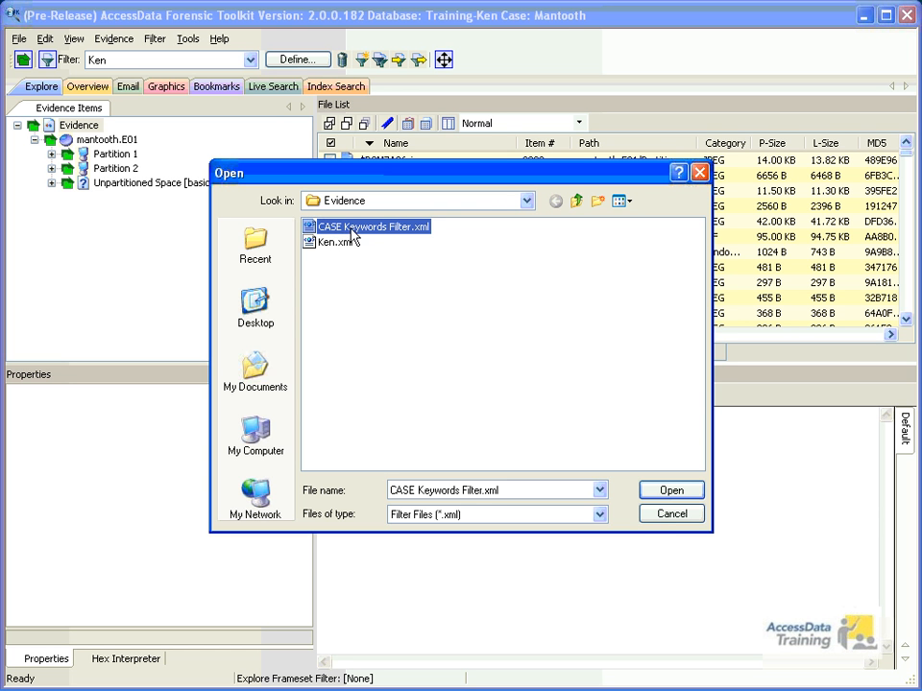
pyautogui.click(668, 490)
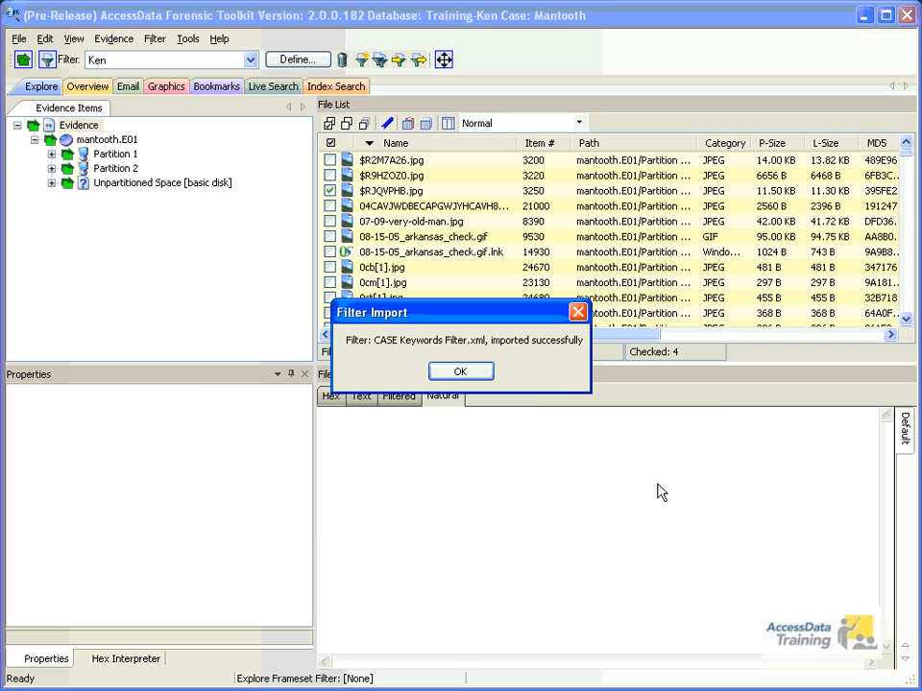
pyautogui.click(460, 371)
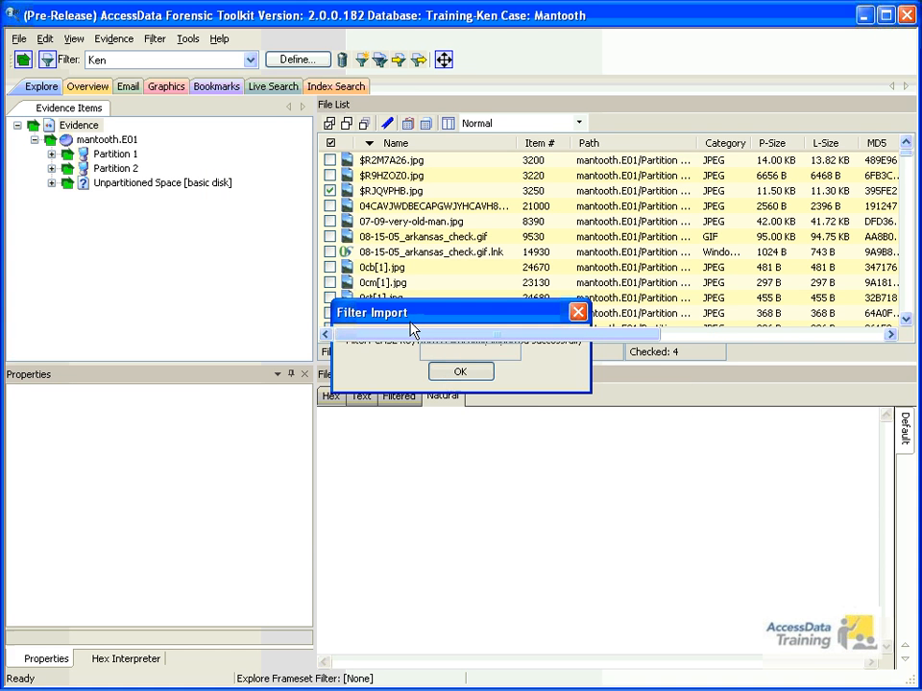
pyautogui.click(249, 60)
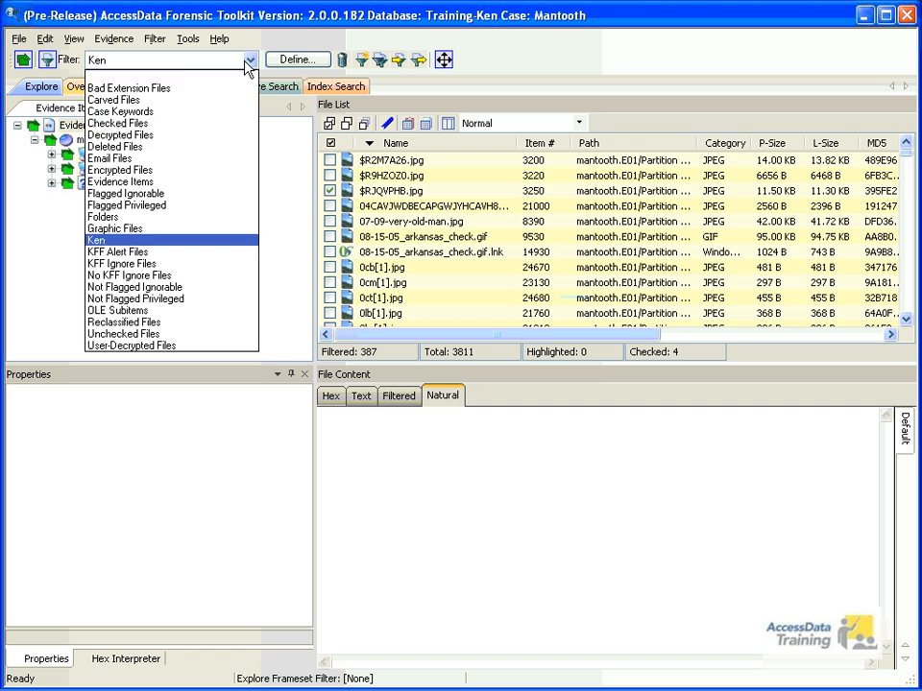
pyautogui.click(141, 113)
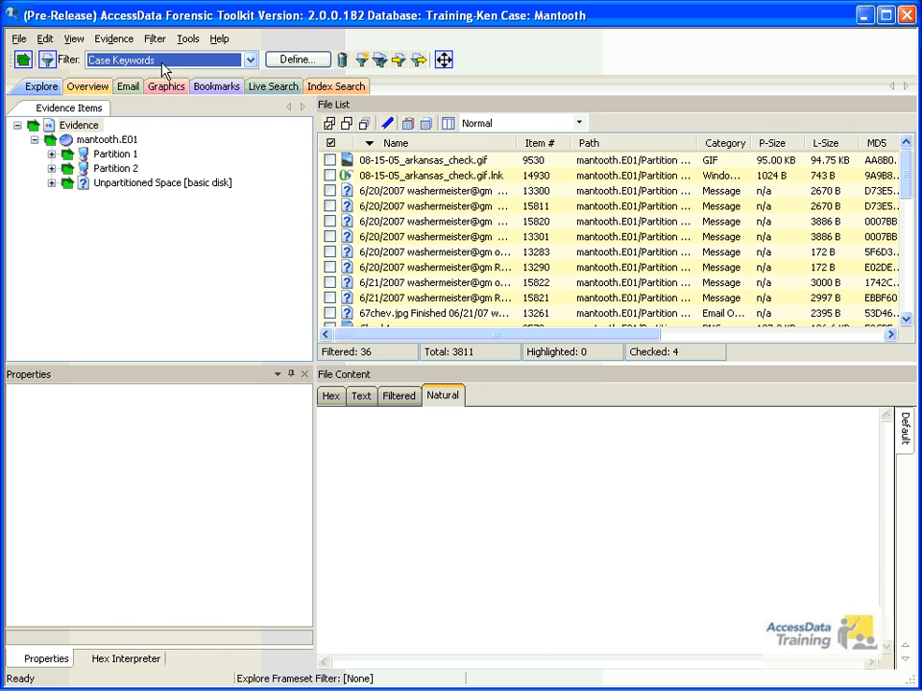
# Review the Case Keywords filter's rules with the full operator names readable, and close the definition without saving.
pyautogui.click(293, 61)
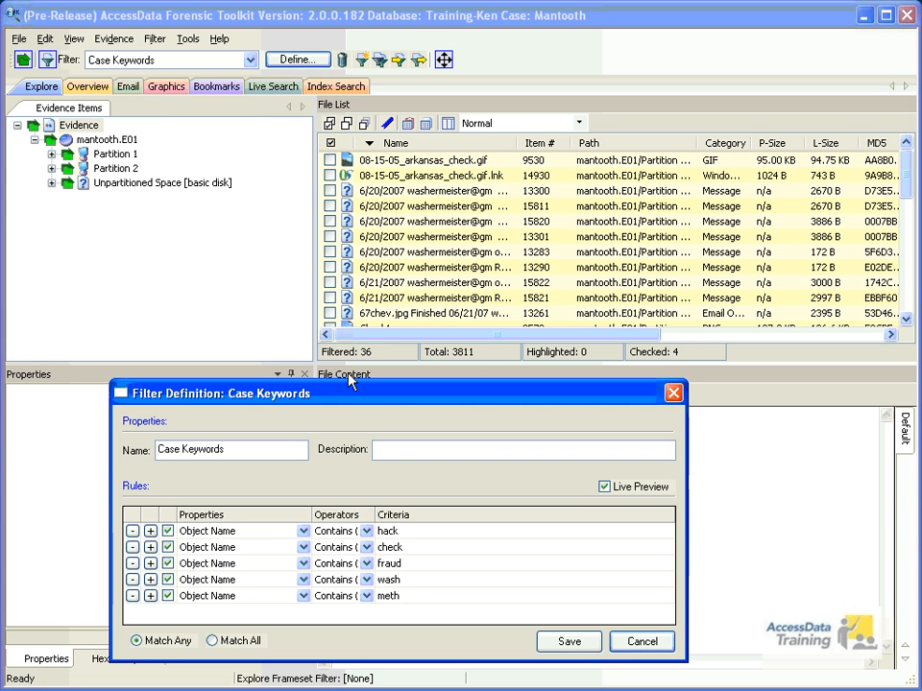
pyautogui.moveTo(353, 459); pyautogui.dragTo(385, 185)
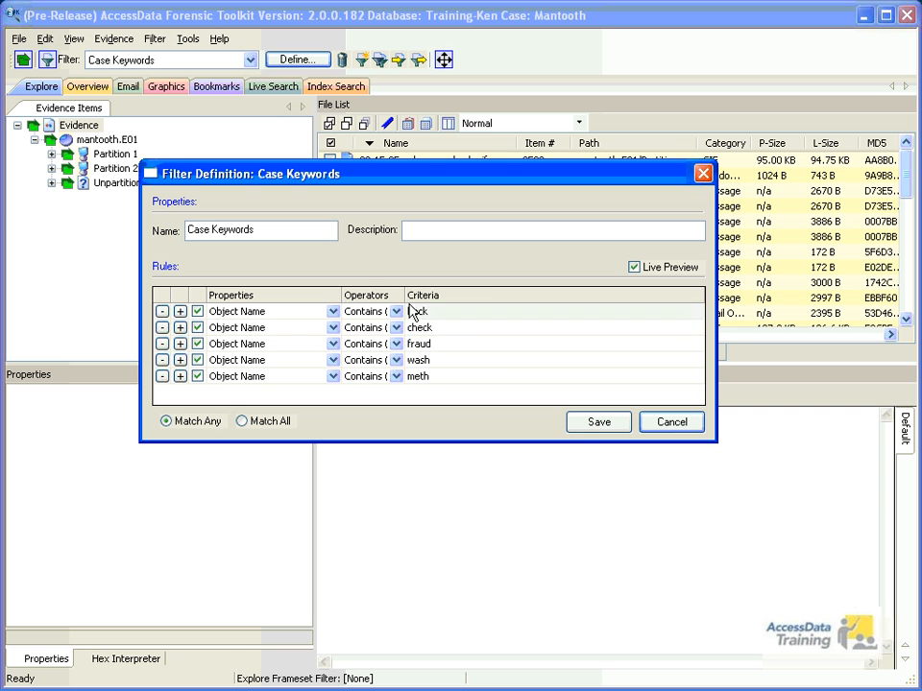
pyautogui.moveTo(404, 294); pyautogui.dragTo(503, 294)
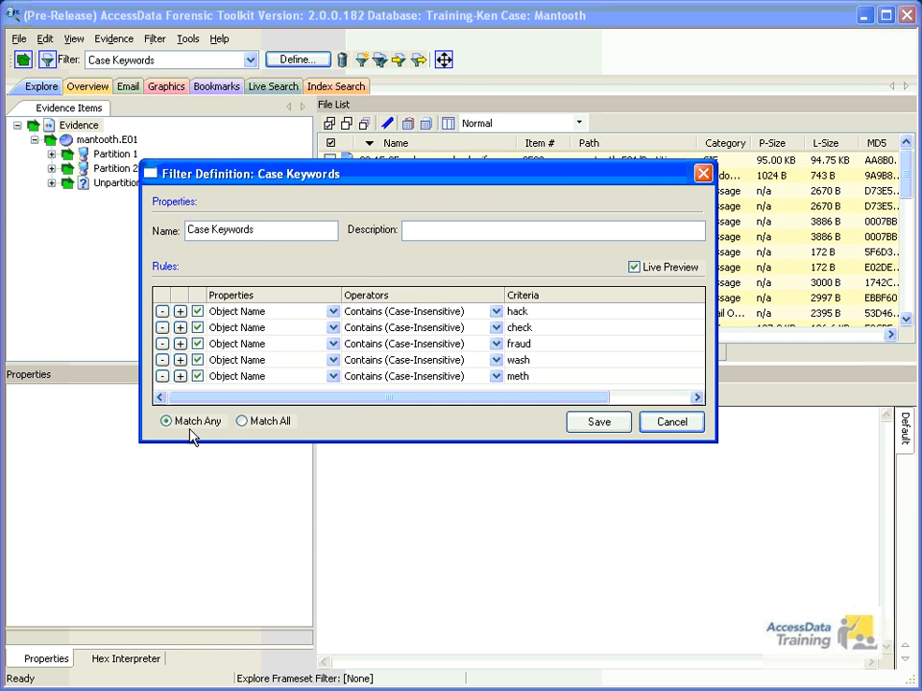
pyautogui.moveTo(345, 184); pyautogui.dragTo(288, 393)
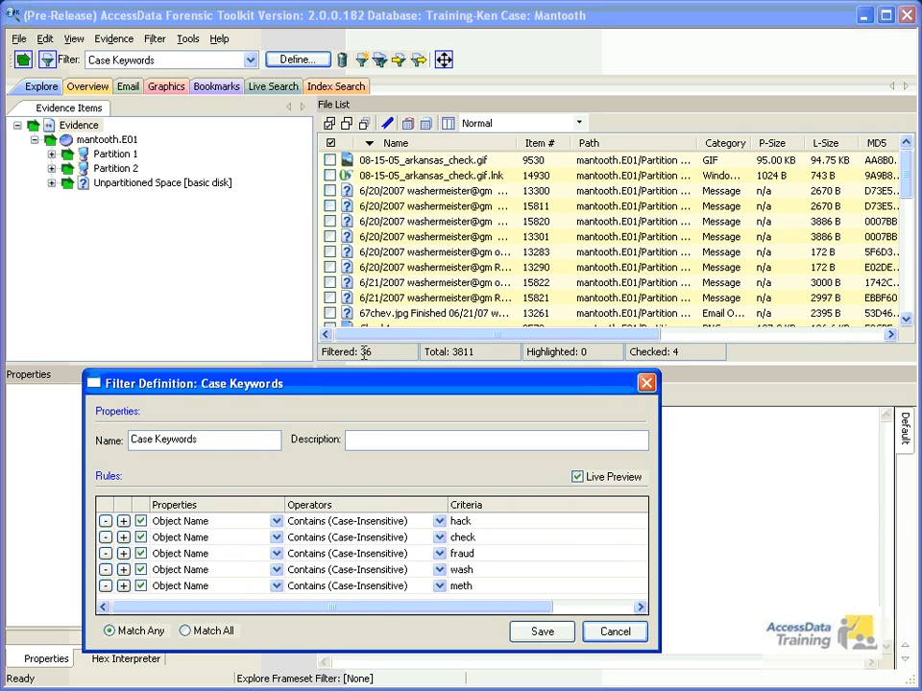
pyautogui.click(628, 639)
# Clear the global filter and switch to the Graphics view.
pyautogui.click(250, 61)
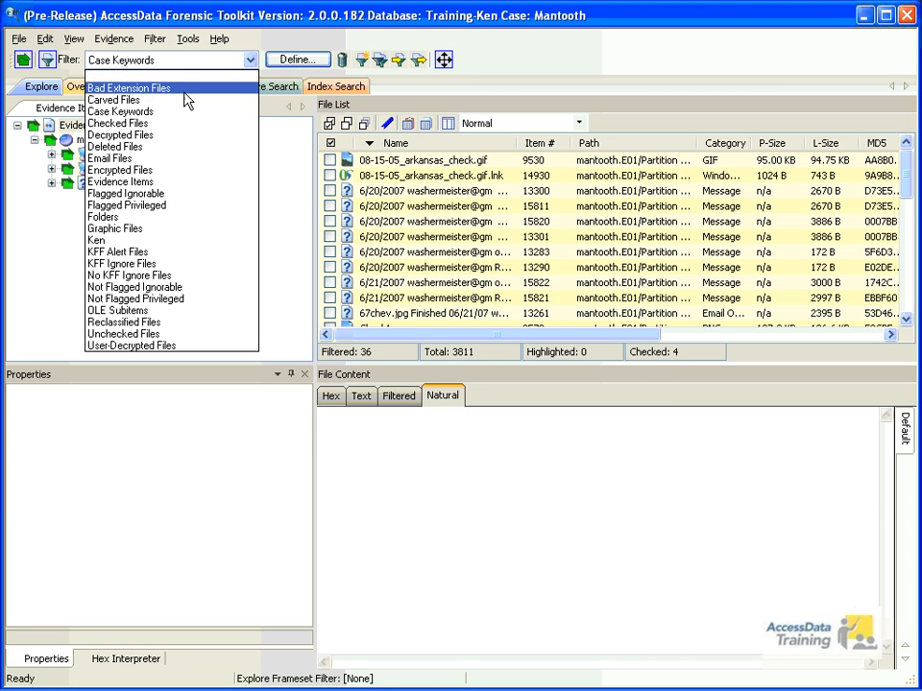
pyautogui.click(139, 75)
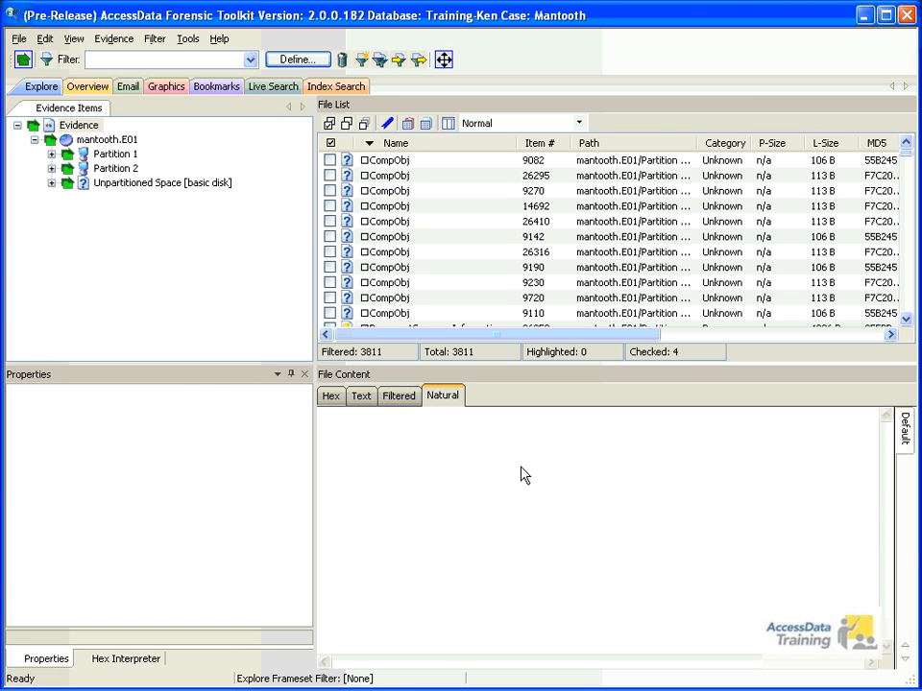
pyautogui.click(167, 86)
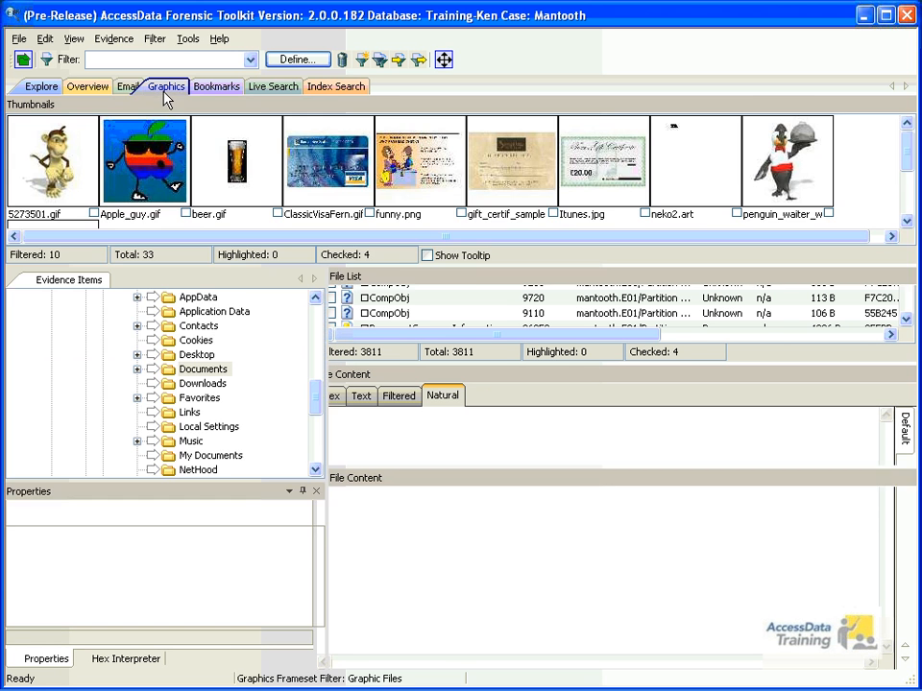
# Select ClassicVisaFern.gif, enlarge its properties area and copy the file's Owner SID value.
pyautogui.moveTo(313, 401)
pyautogui.mouseDown()
pyautogui.moveTo(313, 360)
pyautogui.moveTo(320, 384)
pyautogui.mouseUp()
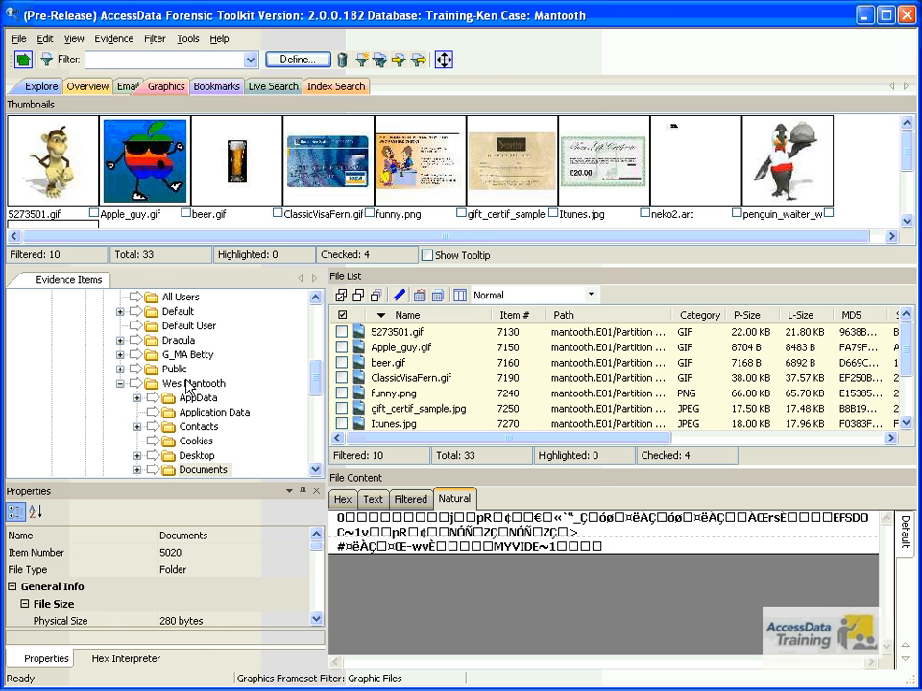
pyautogui.click(393, 380)
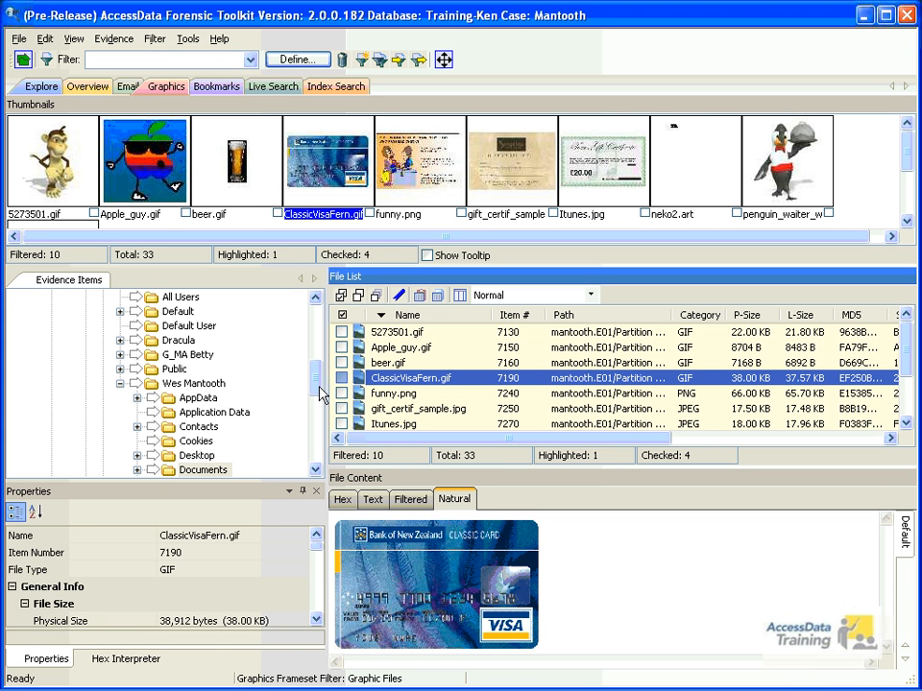
pyautogui.moveTo(286, 483); pyautogui.dragTo(450, 420)
pyautogui.moveTo(441, 502); pyautogui.dragTo(438, 585)
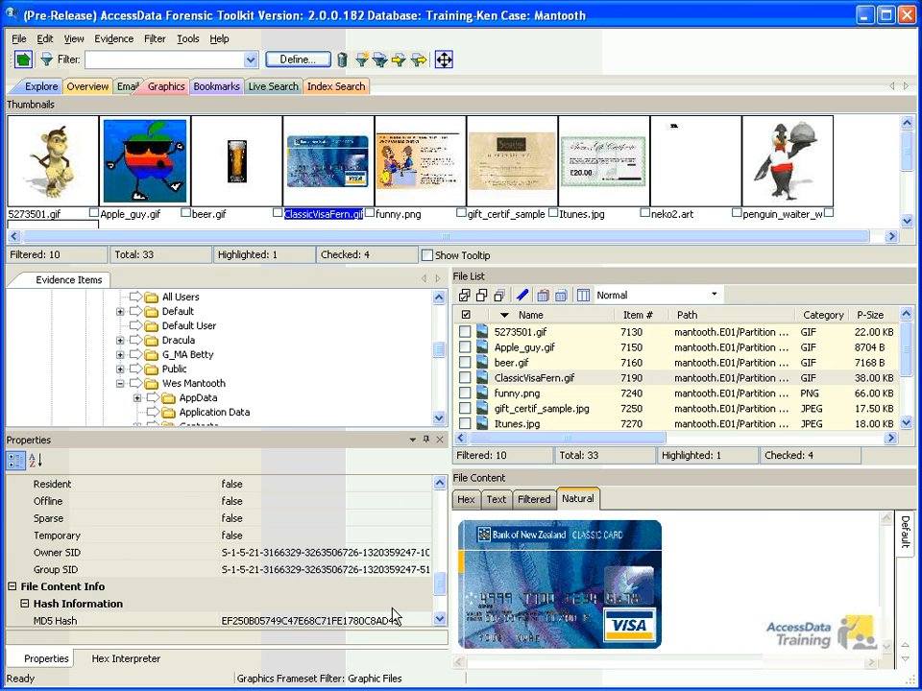
pyautogui.click(331, 553)
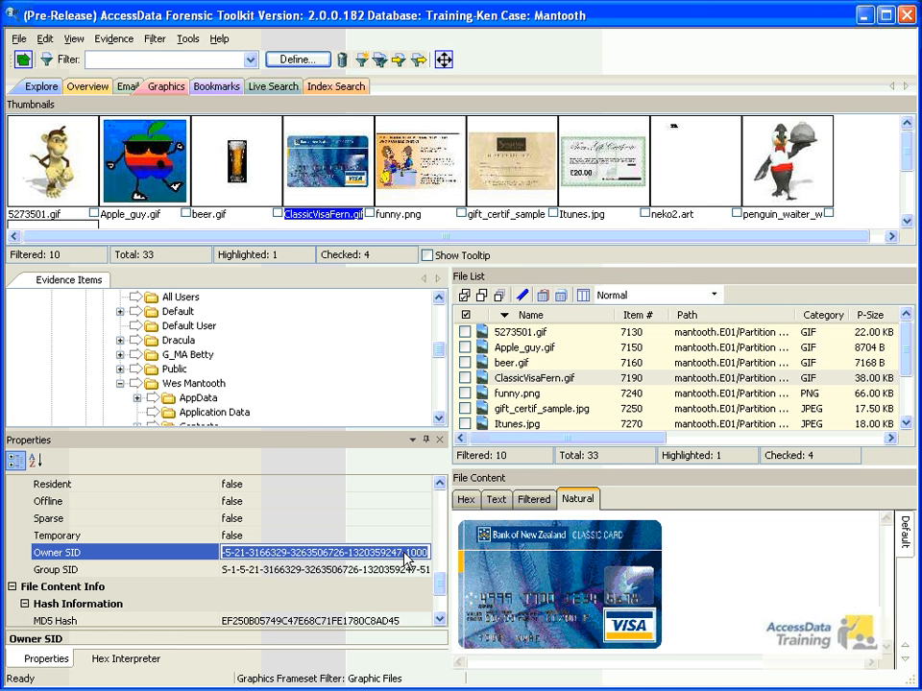
pyautogui.rightClick(319, 554)
pyautogui.click(357, 607)
# List the graphics of the entire Evidence tree and start a new filter definition named SID IS.
pyautogui.moveTo(437, 353); pyautogui.dragTo(442, 311)
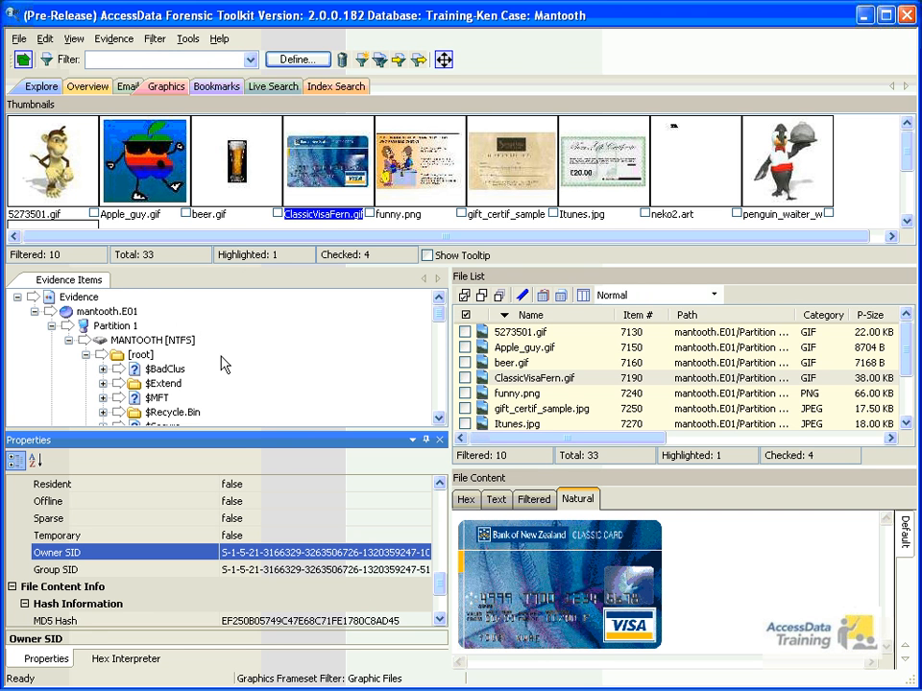
pyautogui.click(34, 297)
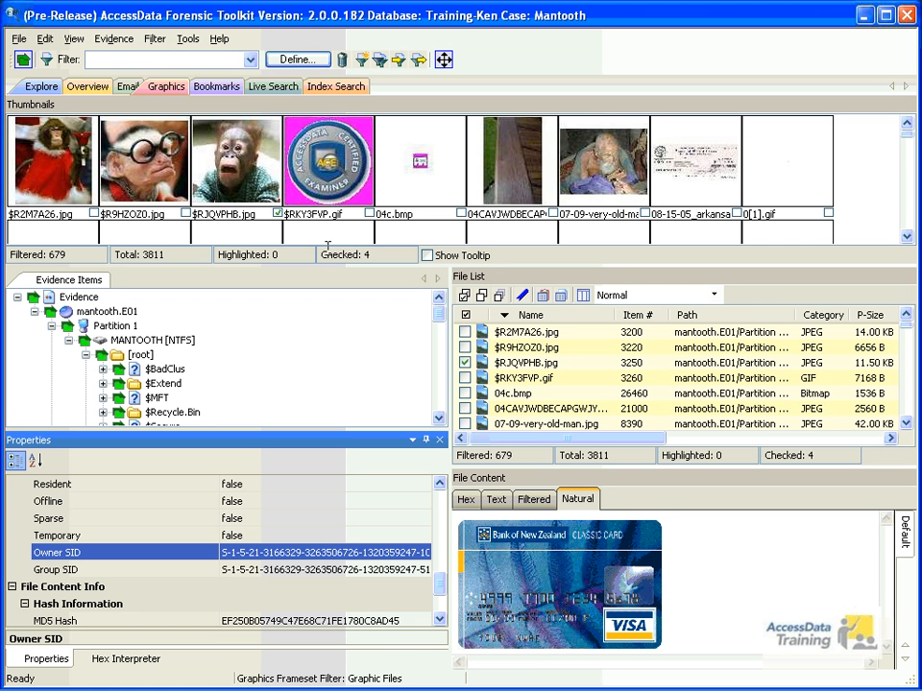
pyautogui.click(297, 60)
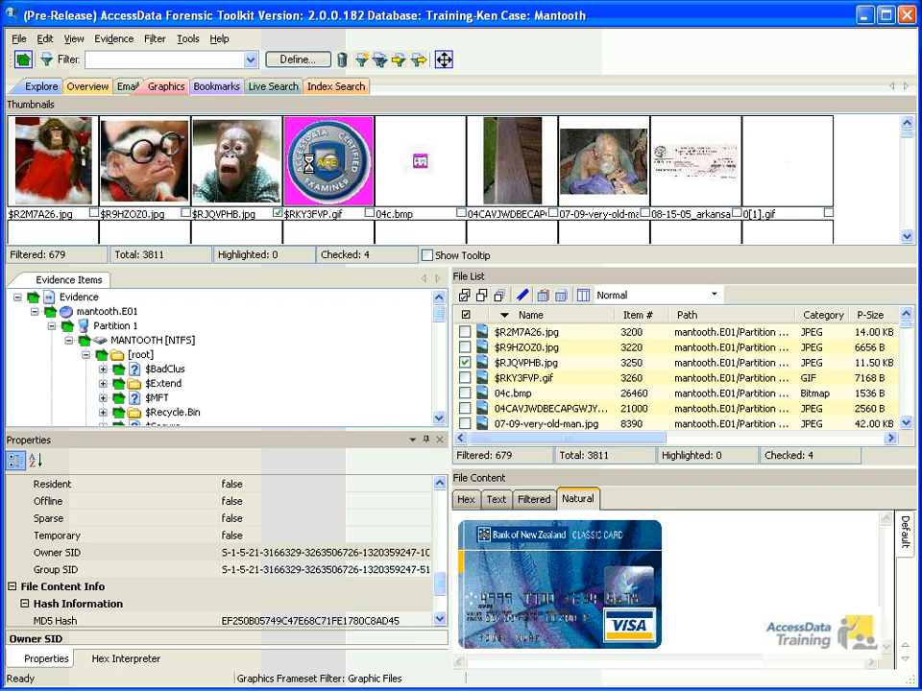
pyautogui.moveTo(341, 384); pyautogui.dragTo(398, 149)
pyautogui.moveTo(260, 205); pyautogui.dragTo(95, 191)
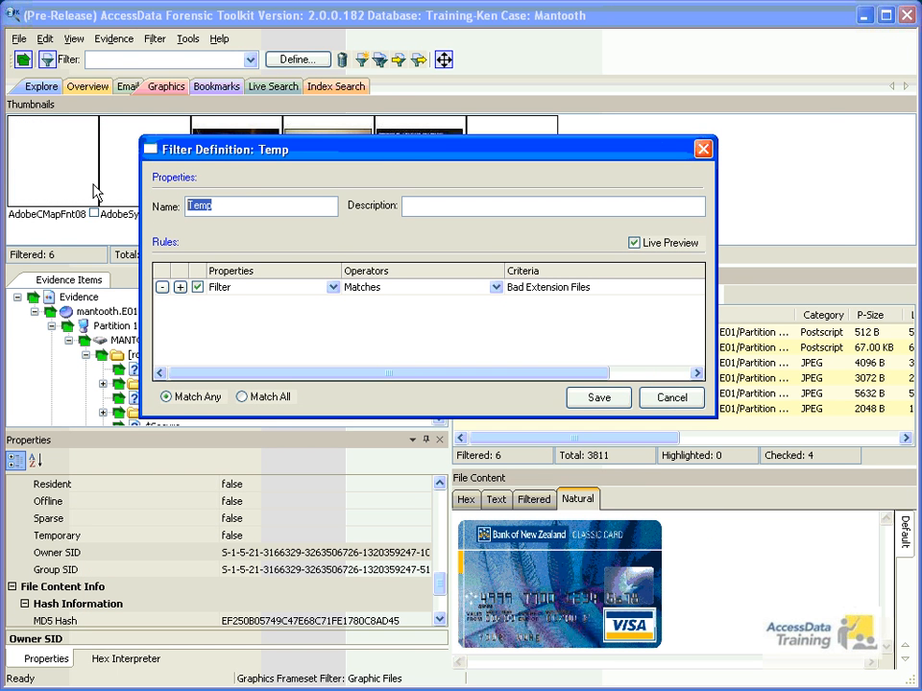
pyautogui.write('SID IS')
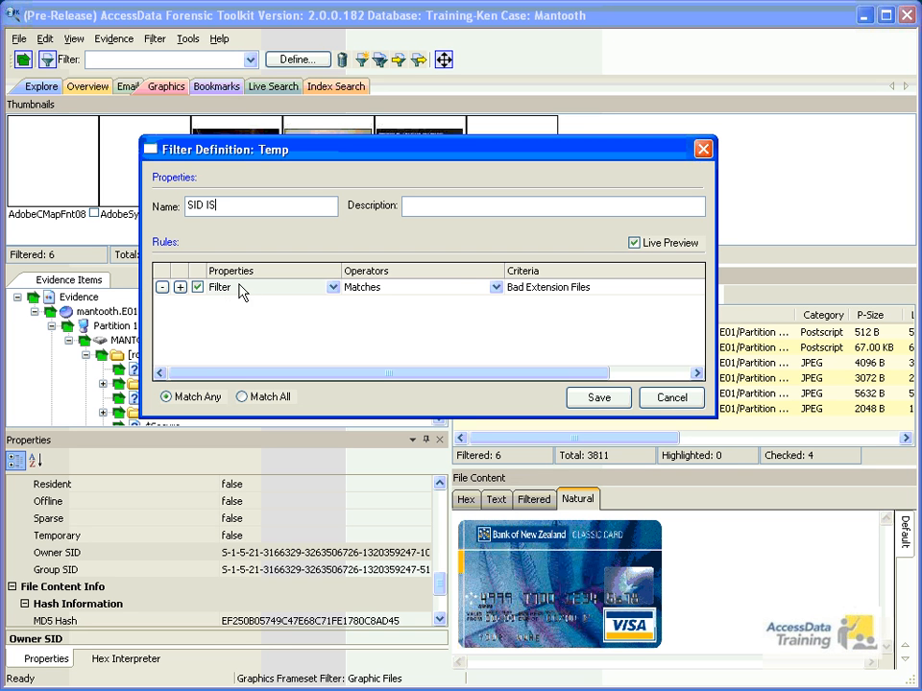
# Set the SID IS filter's rule property to Owner SID from the full feature list.
pyautogui.click(333, 287)
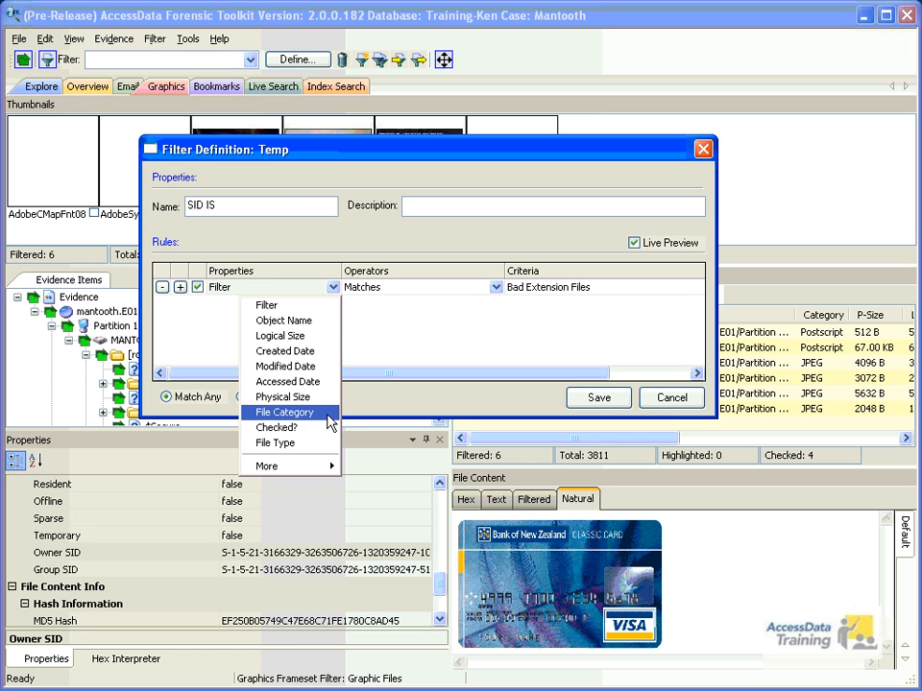
pyautogui.moveTo(322, 471)
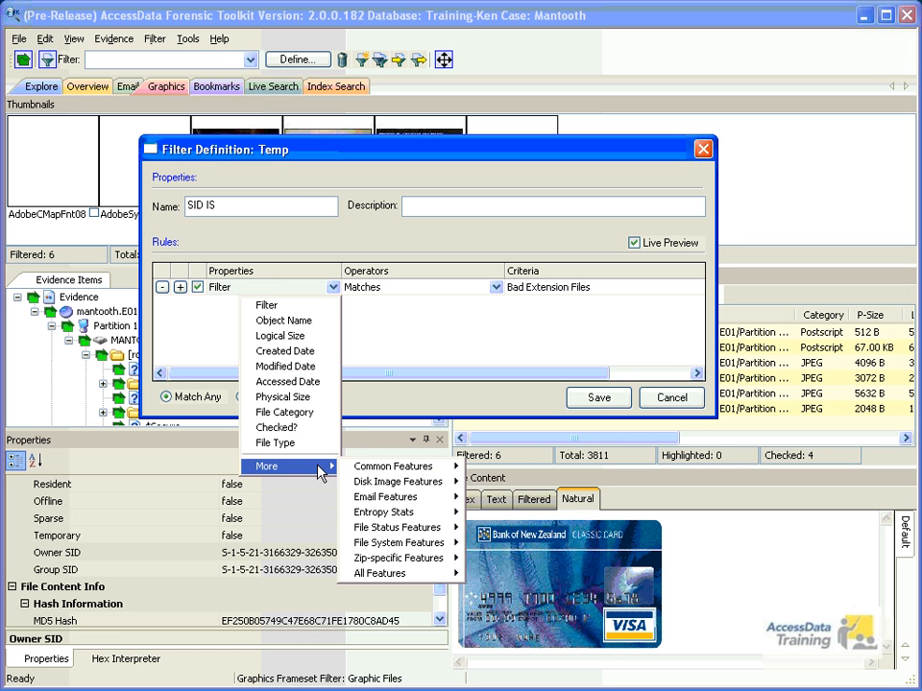
pyautogui.moveTo(396, 574)
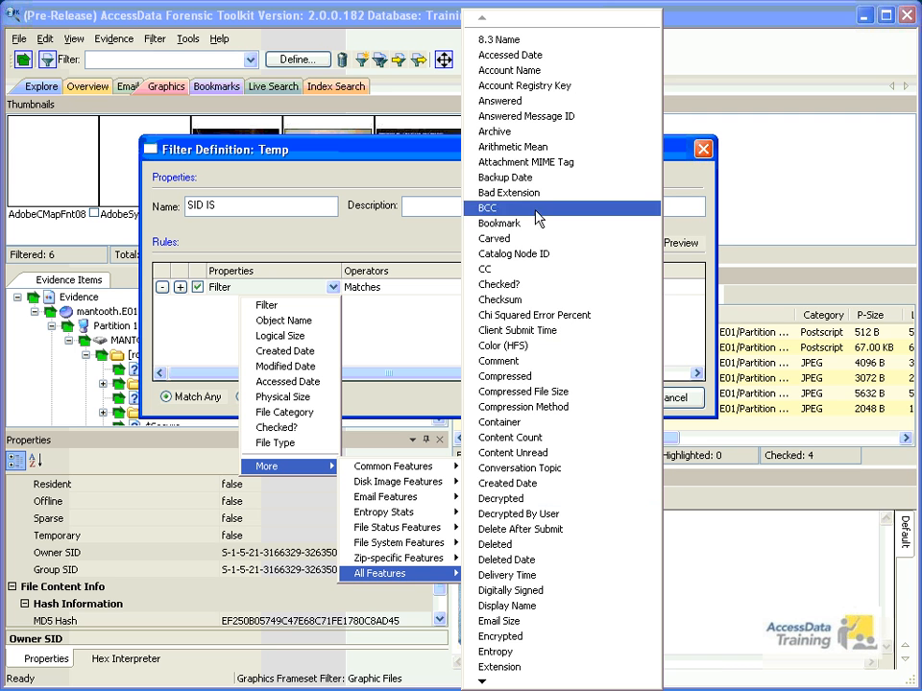
pyautogui.moveTo(491, 682)
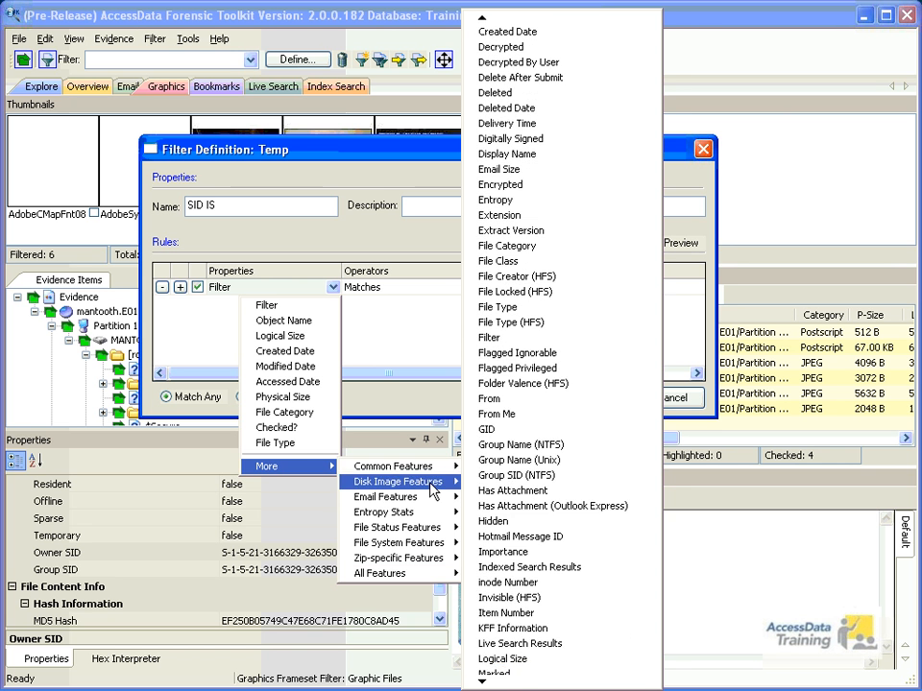
pyautogui.moveTo(285, 469)
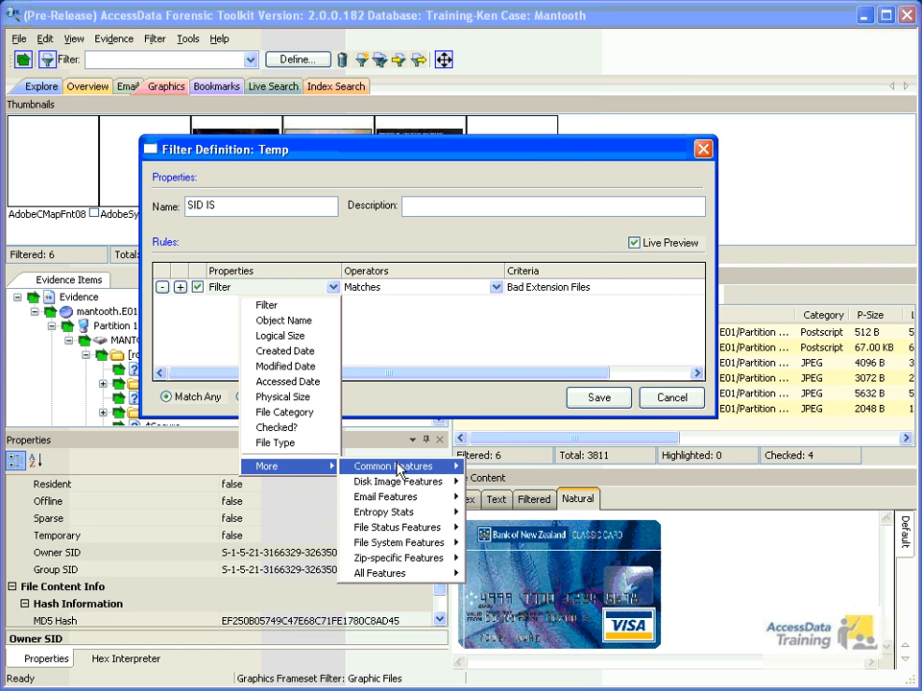
pyautogui.moveTo(393, 471)
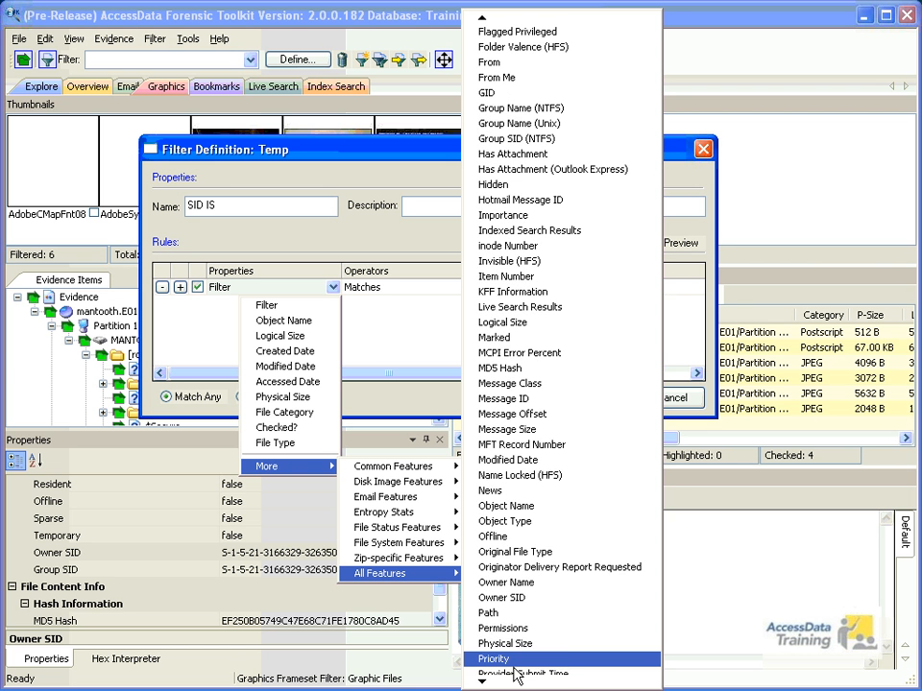
pyautogui.click(501, 598)
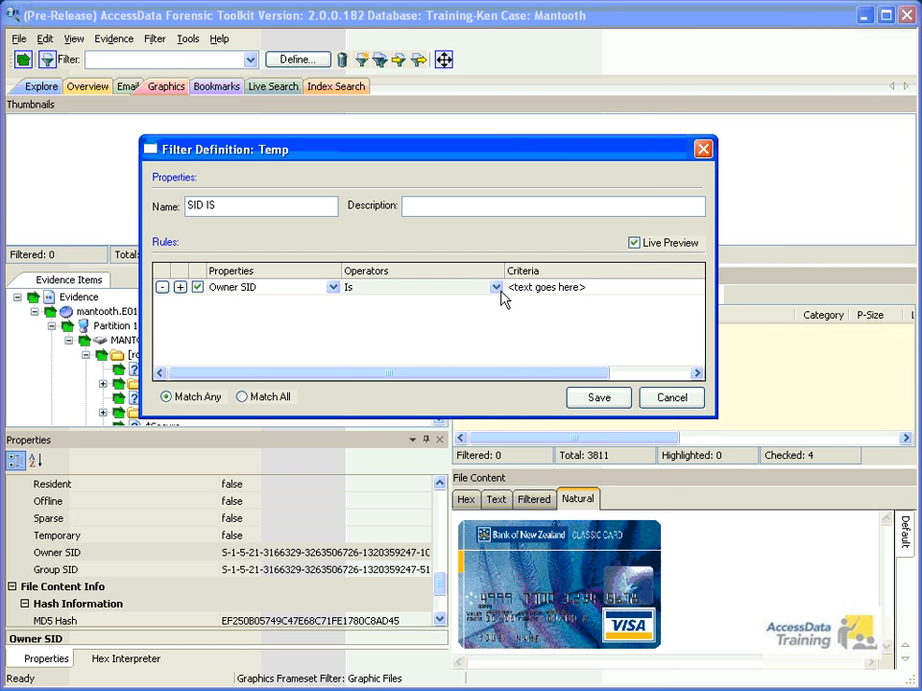
# Keep the Owner SID rule's operator as Is, paste the copied SID as criteria and check the previewed file list.
pyautogui.click(495, 287)
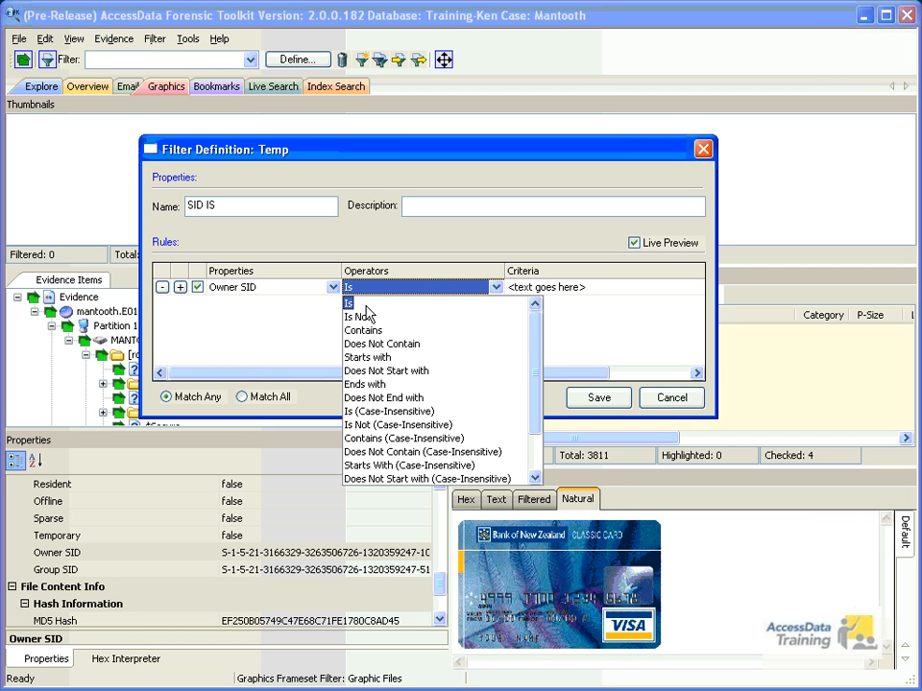
pyautogui.click(546, 300)
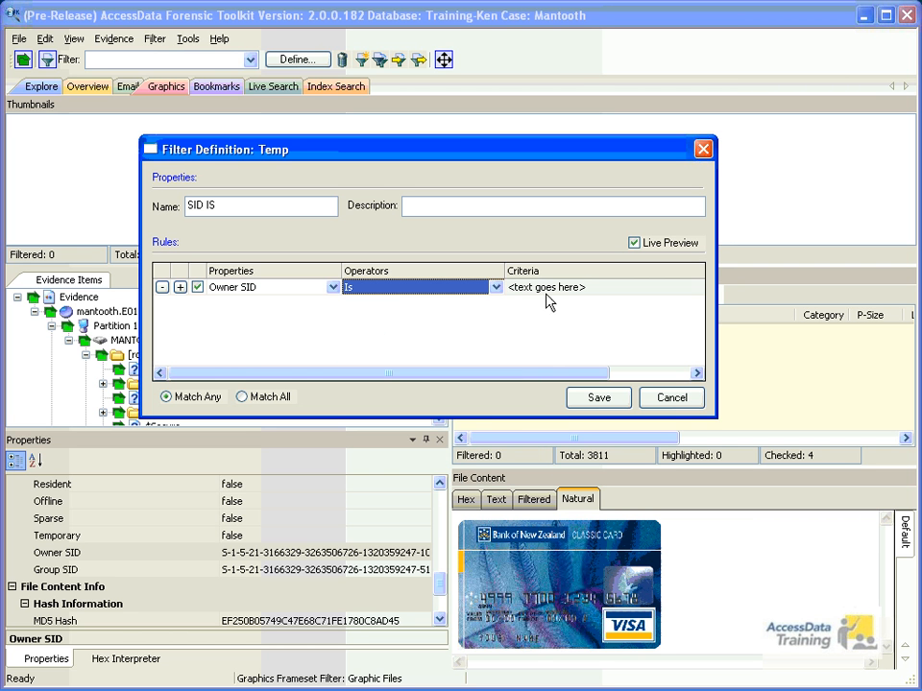
pyautogui.click(543, 290)
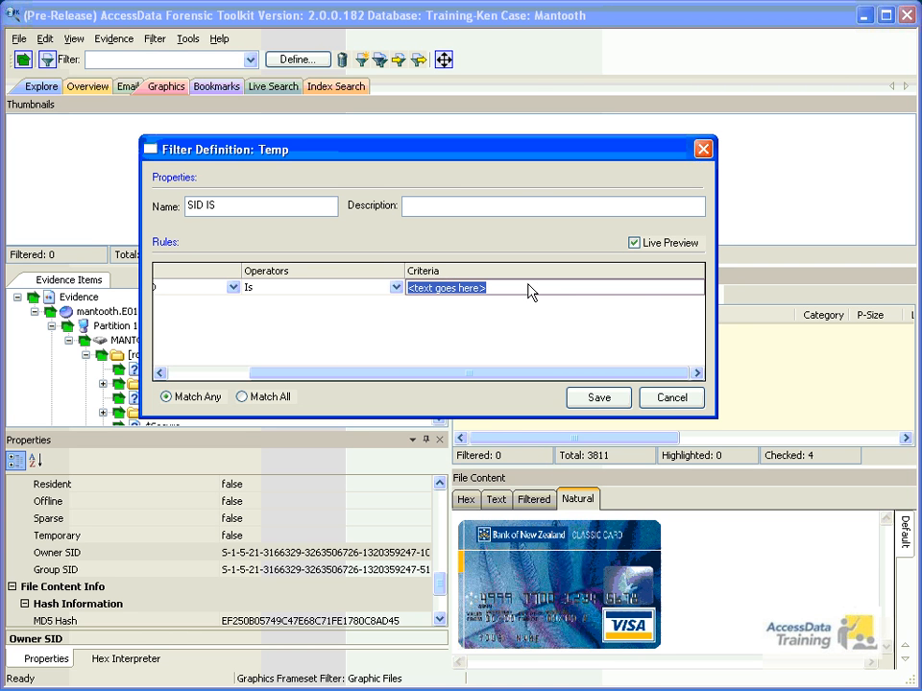
pyautogui.hotkey('ctrl', 'v')
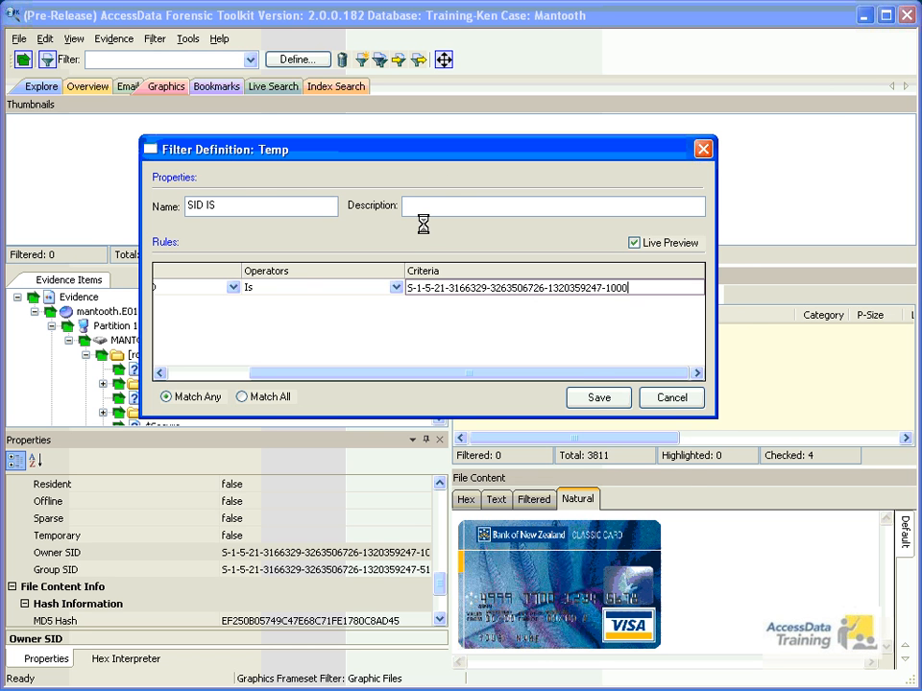
pyautogui.moveTo(422, 154); pyautogui.dragTo(394, 78)
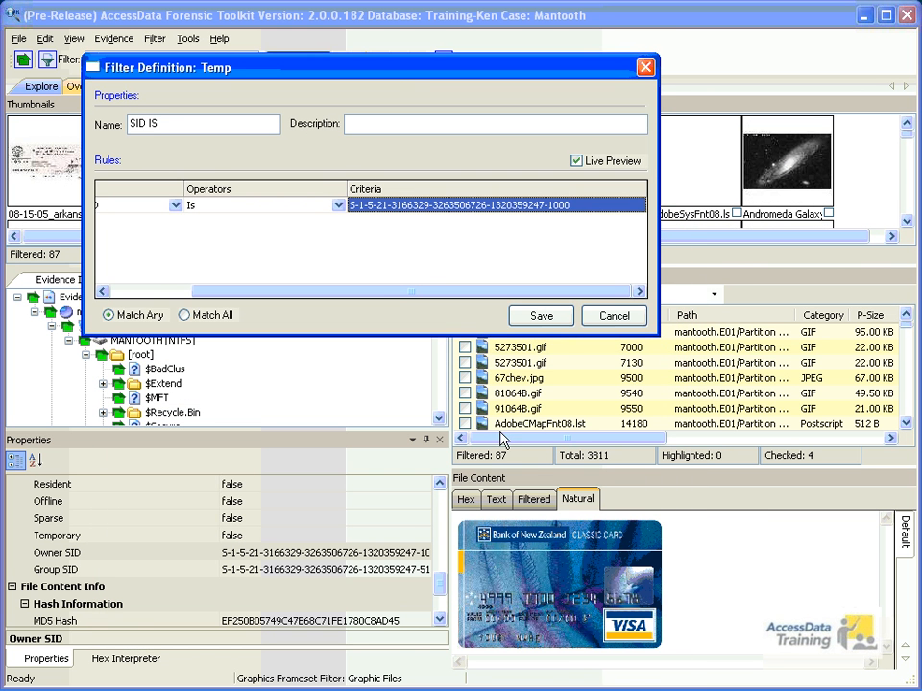
pyautogui.moveTo(423, 291); pyautogui.dragTo(294, 302)
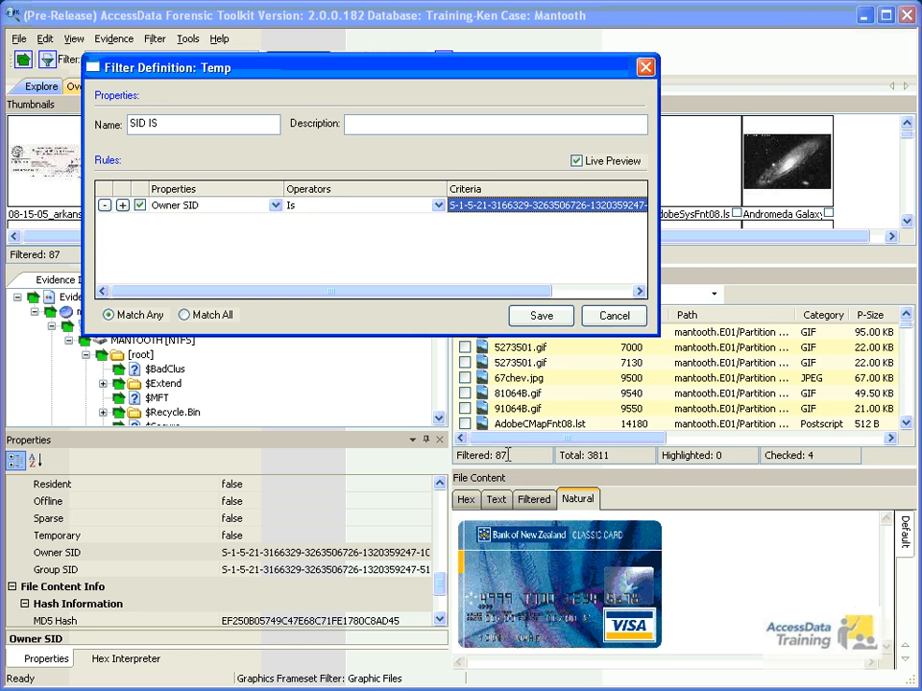
# Turn off live preview and change the Owner SID rule to Ends With (Case-Insensitive) with the criteria 1000.
pyautogui.click(573, 161)
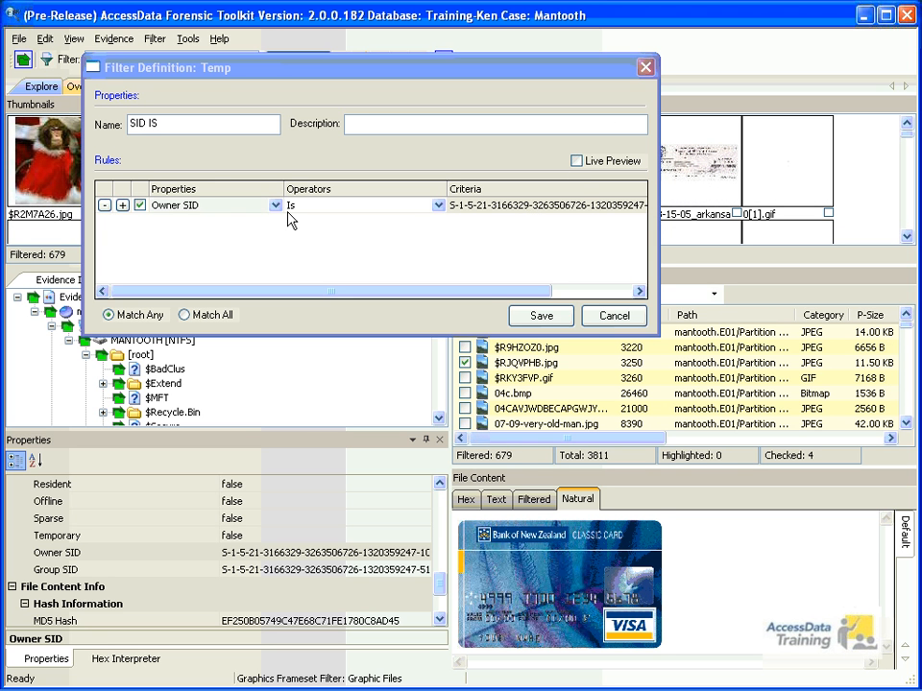
pyautogui.moveTo(457, 291); pyautogui.dragTo(545, 291)
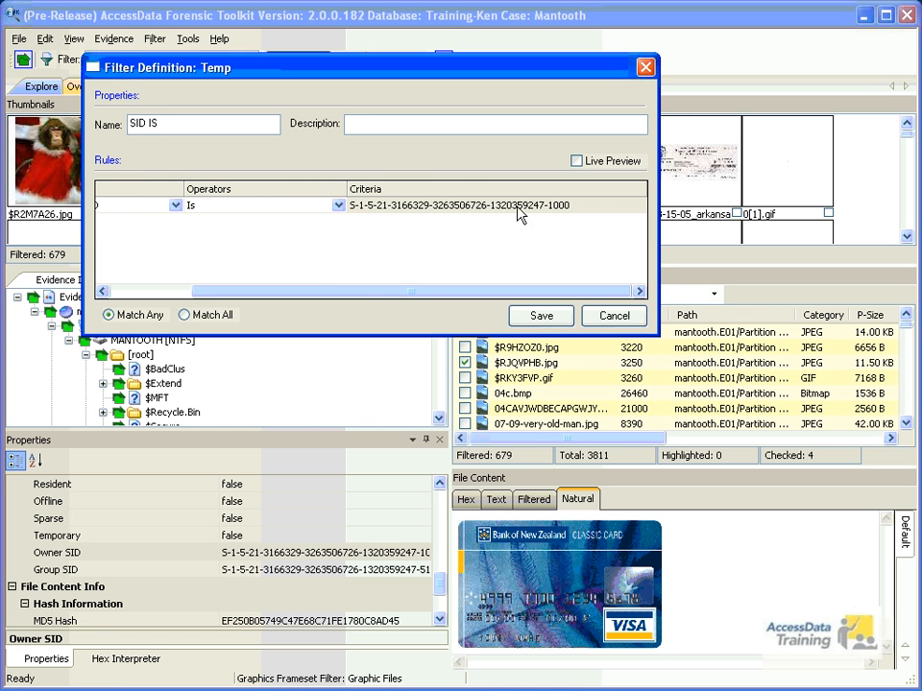
pyautogui.moveTo(363, 300); pyautogui.dragTo(309, 298)
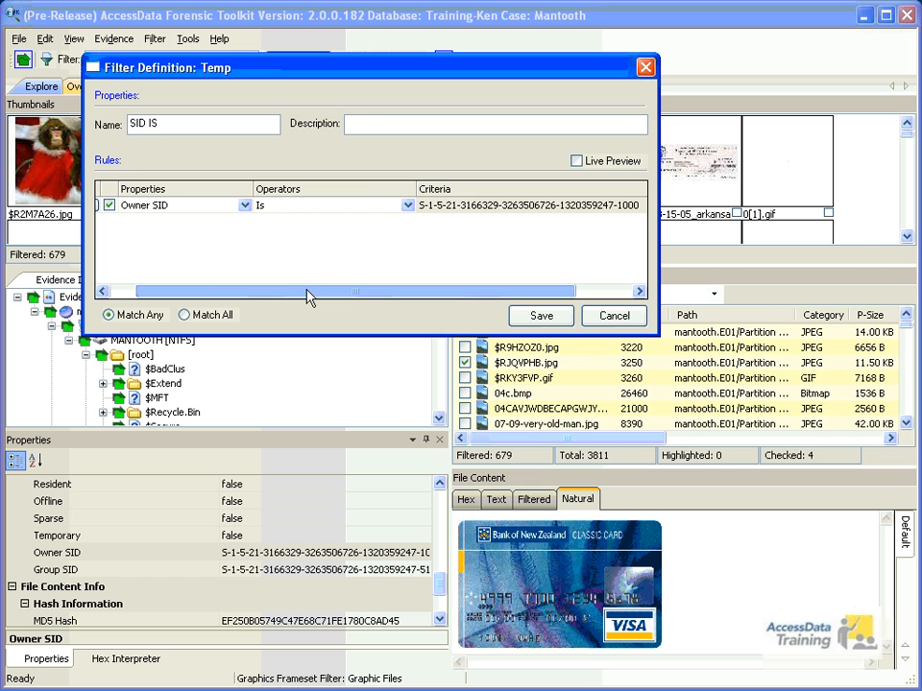
pyautogui.click(408, 205)
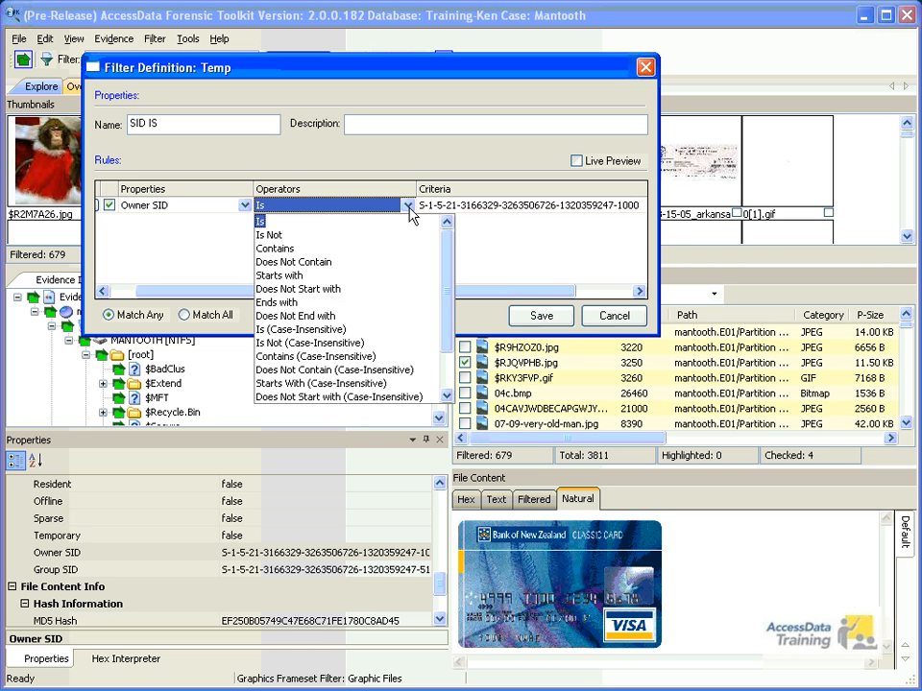
pyautogui.moveTo(448, 236); pyautogui.dragTo(448, 285)
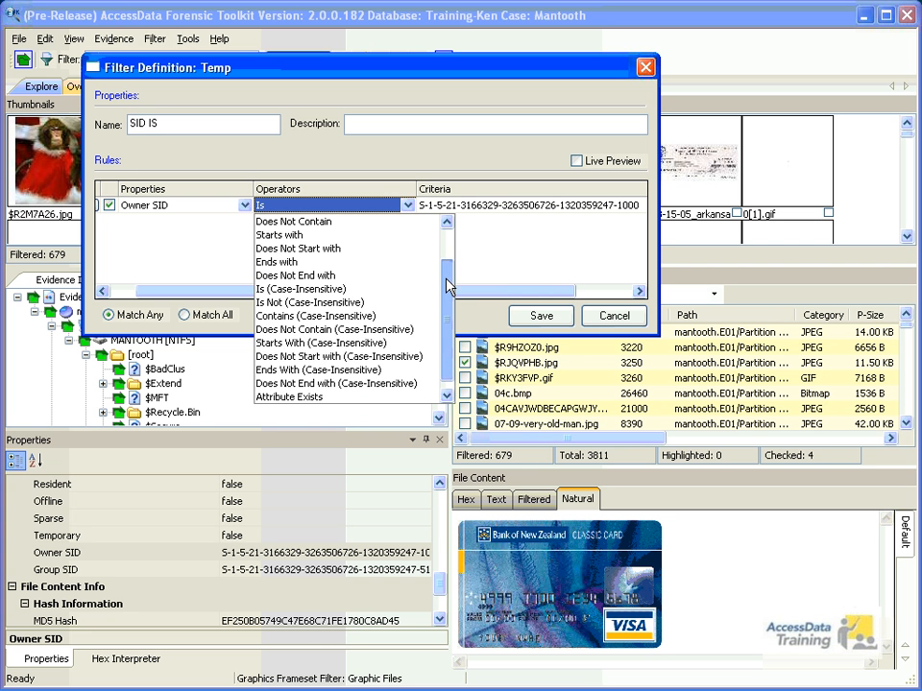
pyautogui.click(337, 382)
pyautogui.click(493, 209)
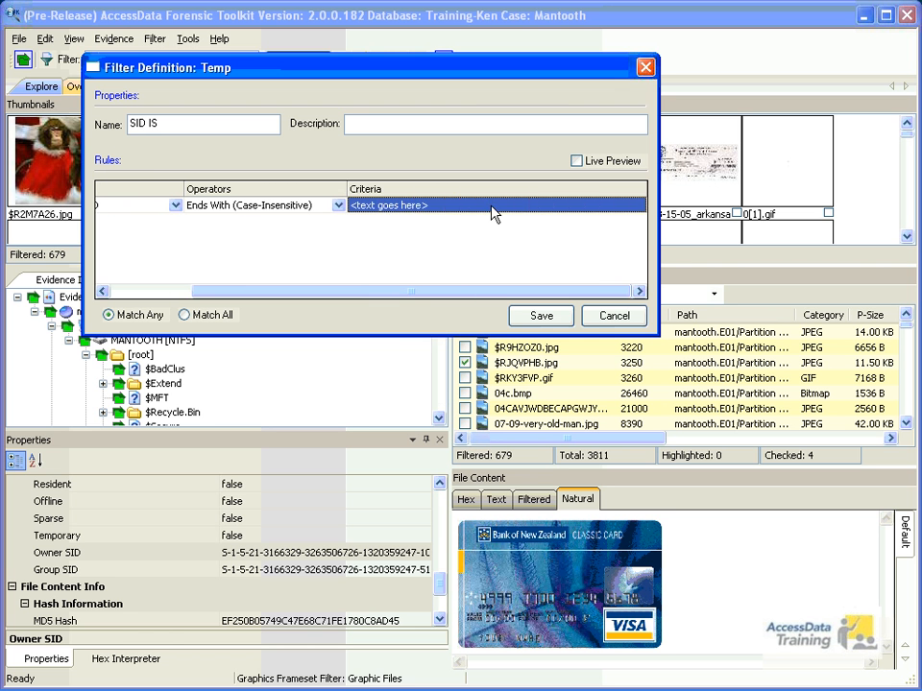
pyautogui.write('1')
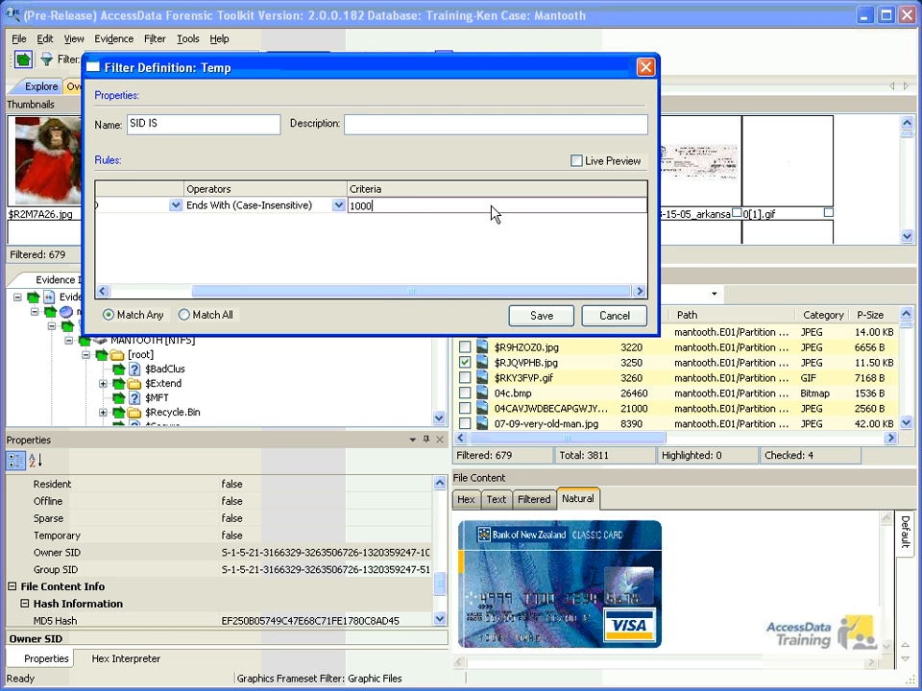
pyautogui.write('000')
# Turn live preview back on, save the SID IS filter and close its definition.
pyautogui.click(576, 160)
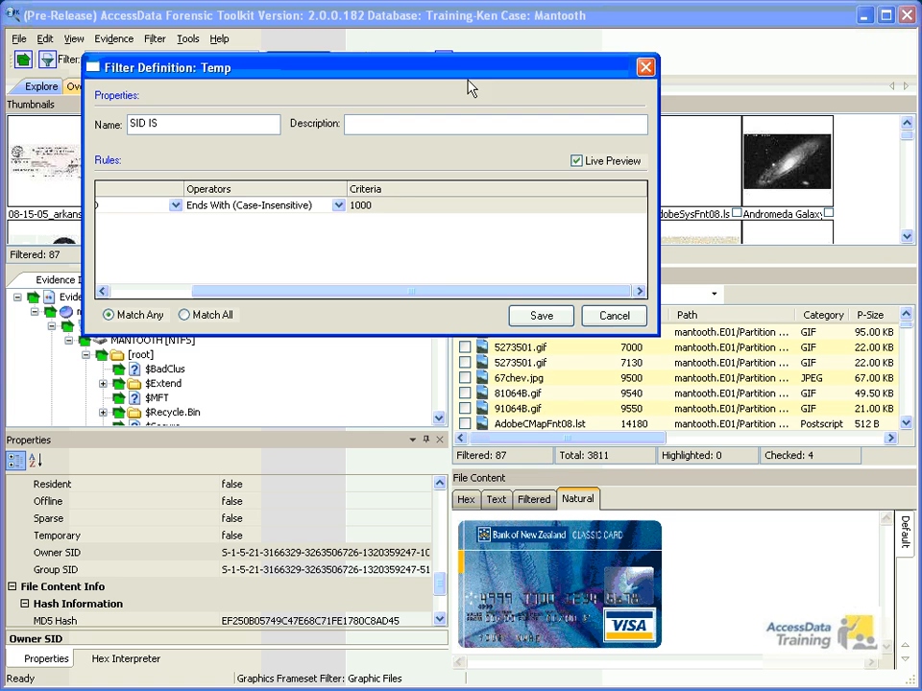
pyautogui.moveTo(451, 70); pyautogui.dragTo(457, 207)
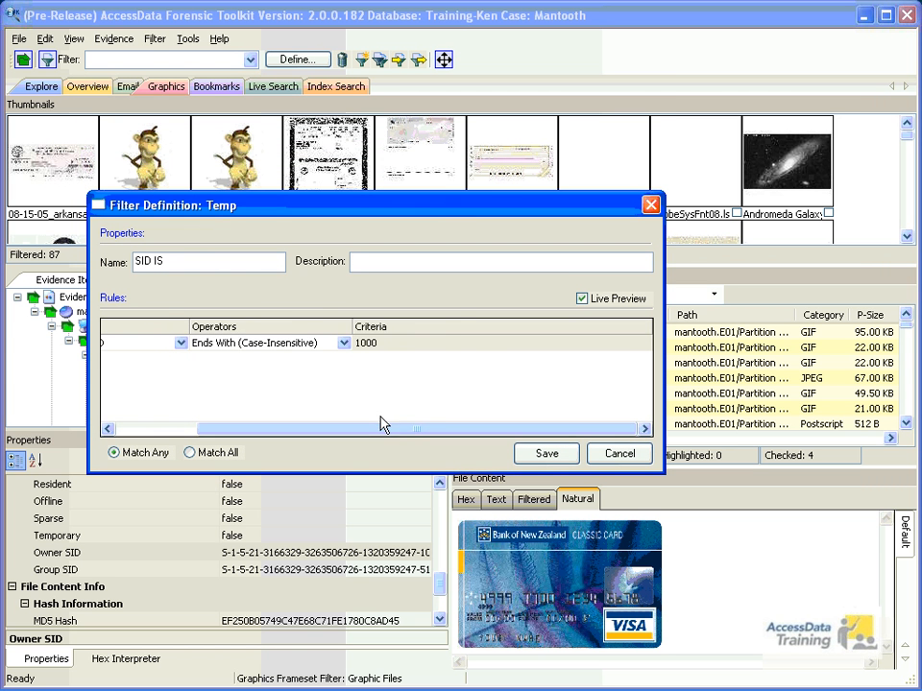
pyautogui.moveTo(370, 437); pyautogui.dragTo(291, 434)
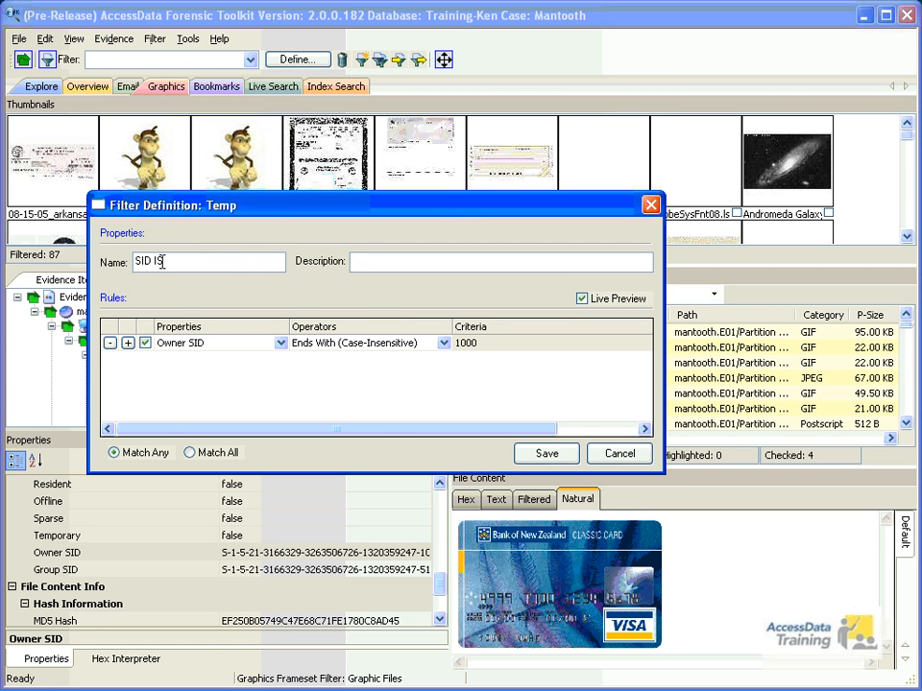
pyautogui.click(539, 455)
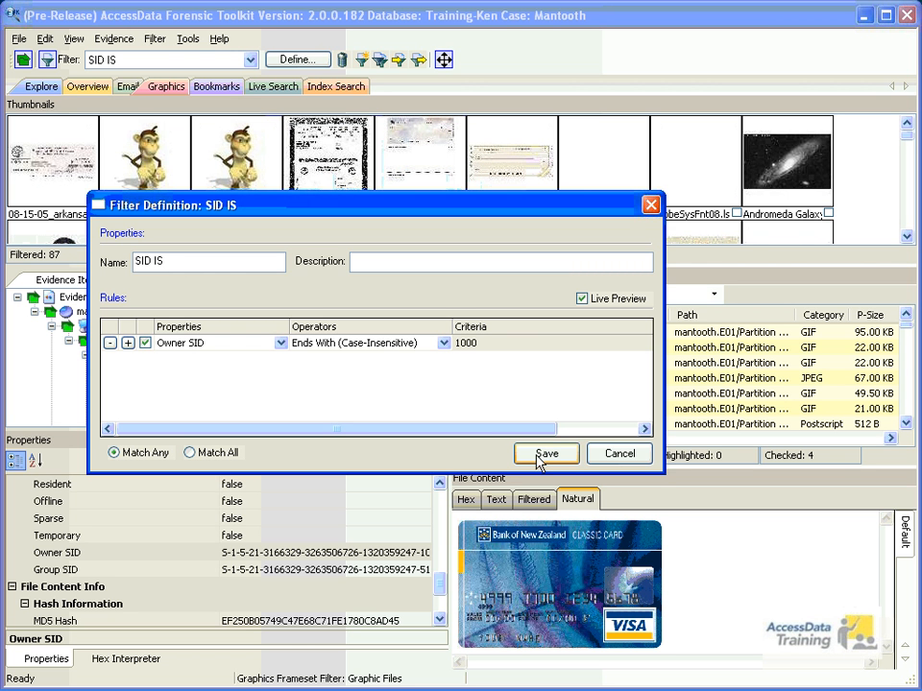
pyautogui.click(605, 455)
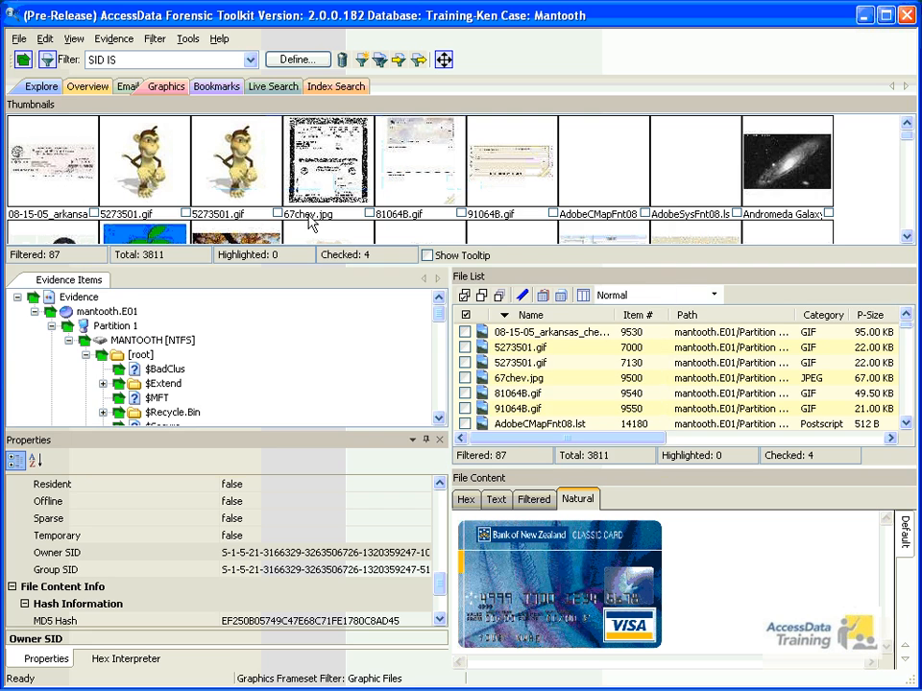
# Switch to the Explore view and clear the SID IS global filter.
pyautogui.click(58, 86)
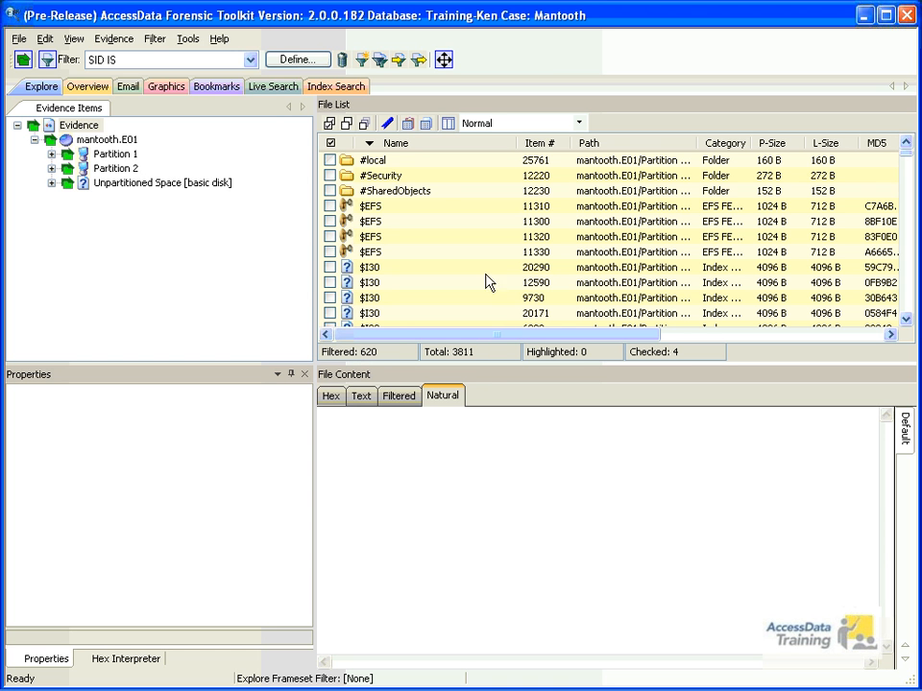
pyautogui.click(250, 60)
pyautogui.click(127, 76)
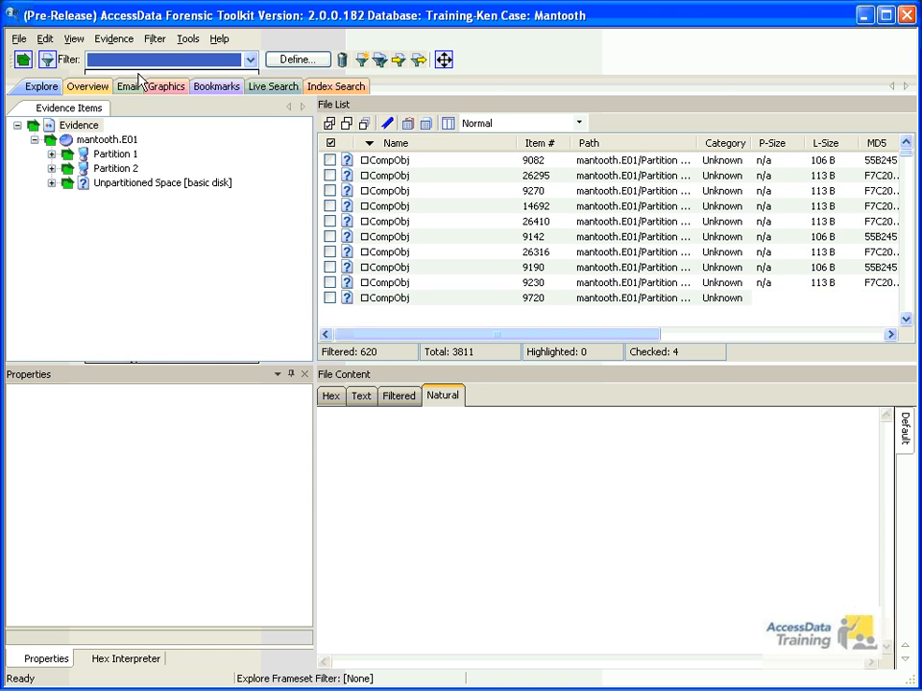
# Define a new filter and set its first rule's property to File Category.
pyautogui.click(286, 62)
pyautogui.moveTo(291, 197); pyautogui.dragTo(348, 206)
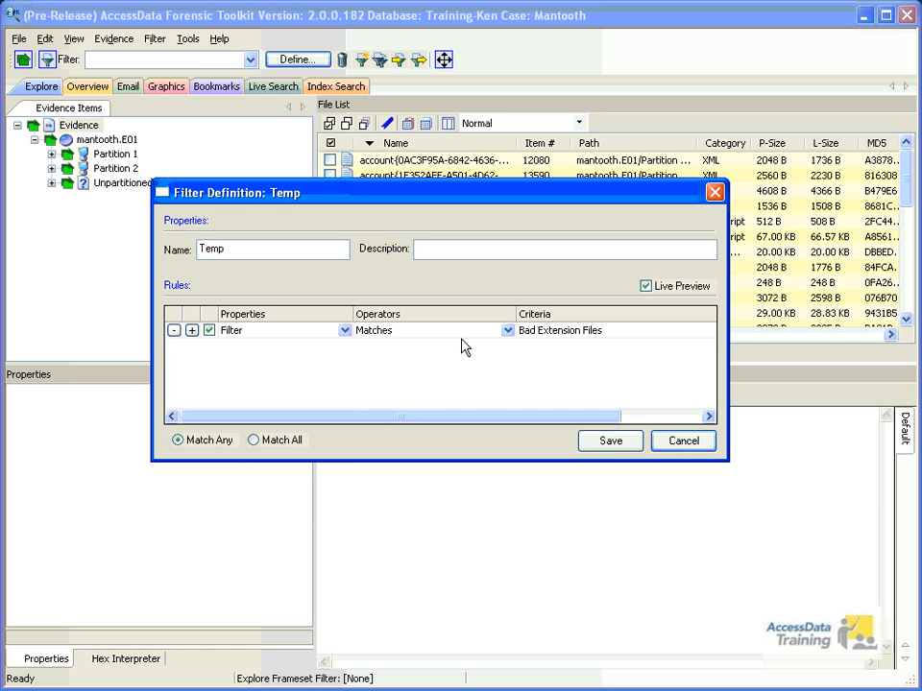
pyautogui.click(344, 330)
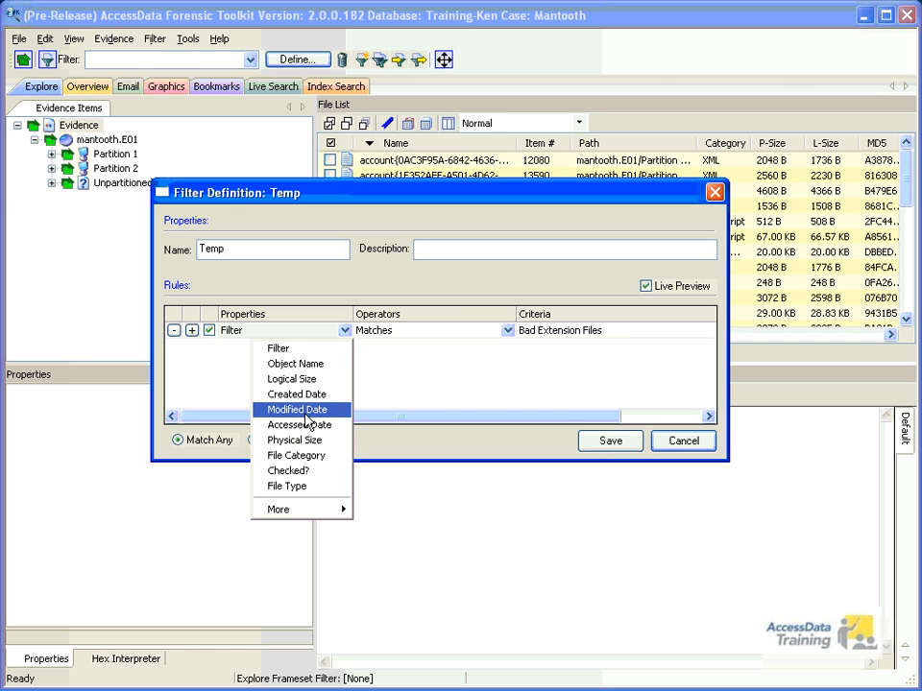
pyautogui.click(295, 486)
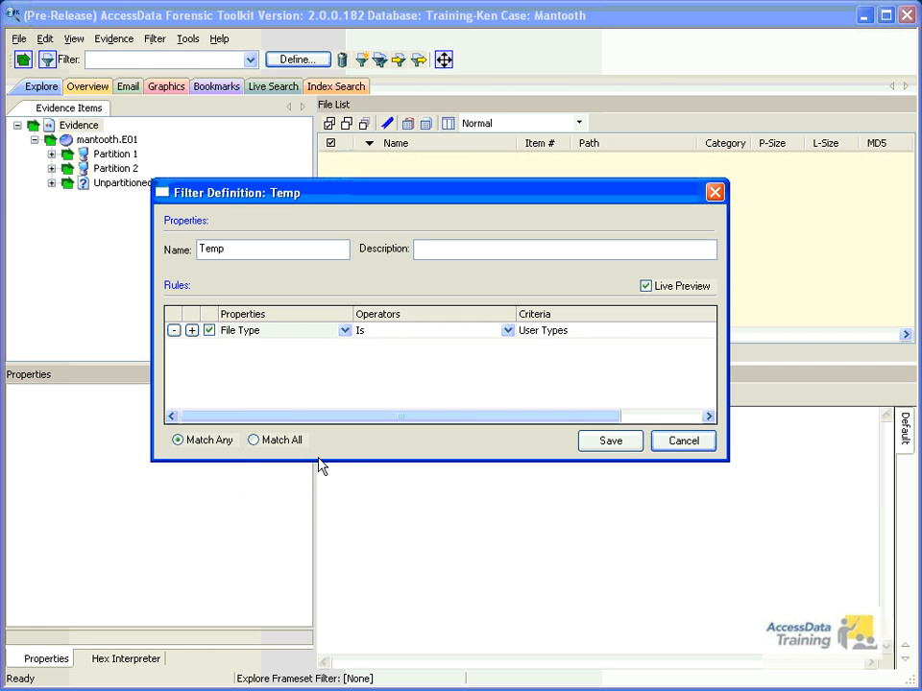
pyautogui.click(344, 330)
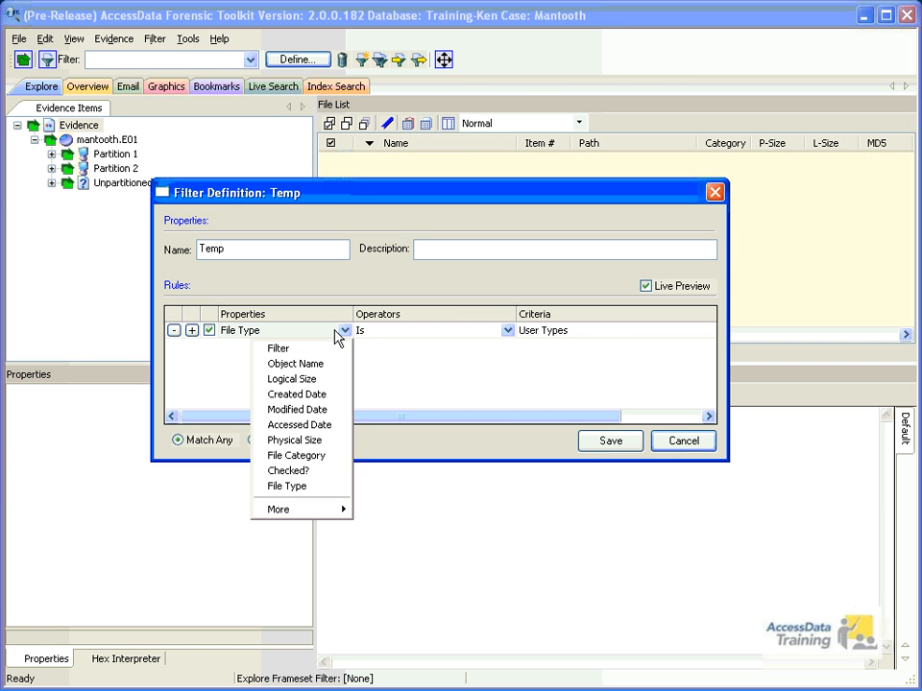
pyautogui.click(327, 453)
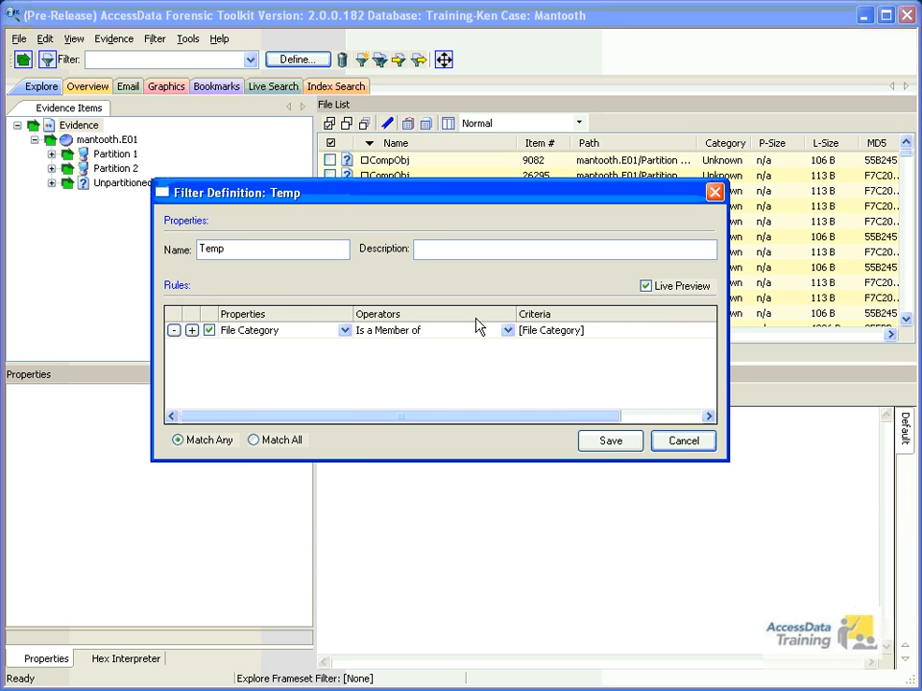
# Keep the File Category rule's operator as Is a Member of and set its criteria to the whole [Graphics] category.
pyautogui.moveTo(418, 206); pyautogui.dragTo(376, 171)
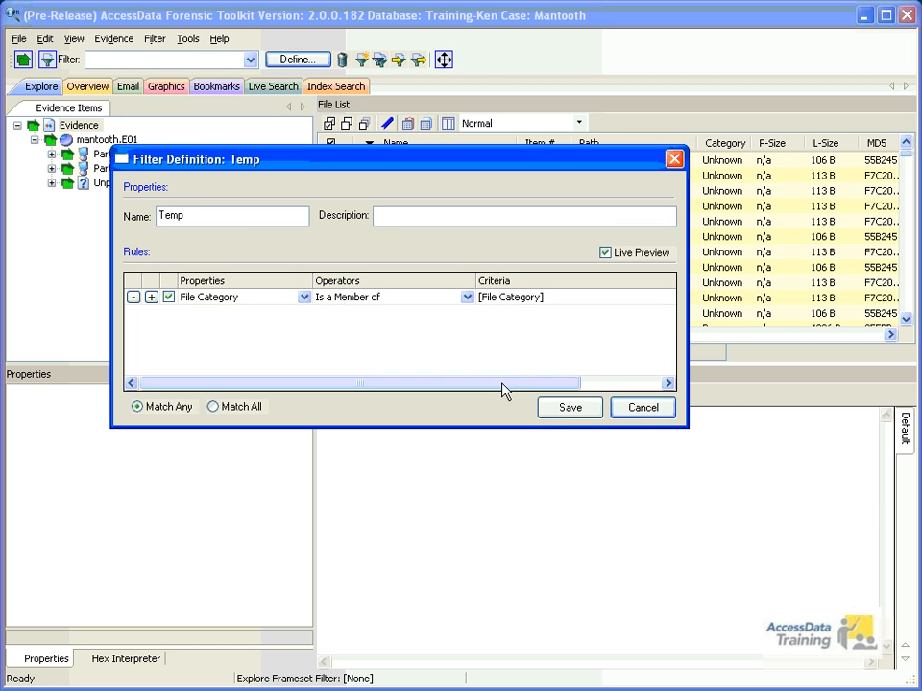
pyautogui.click(466, 298)
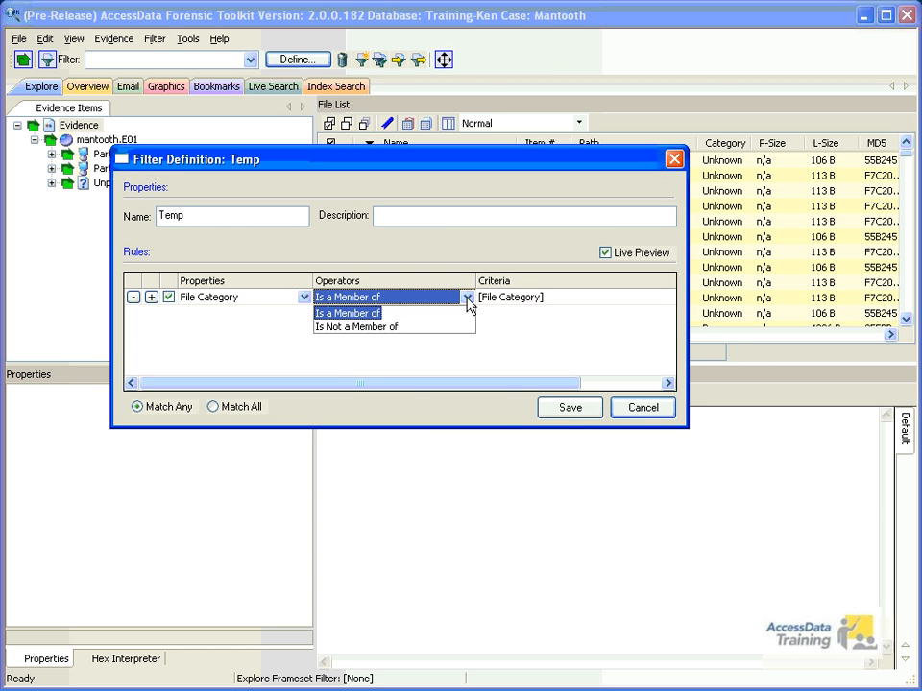
pyautogui.click(413, 312)
pyautogui.moveTo(415, 382); pyautogui.dragTo(496, 384)
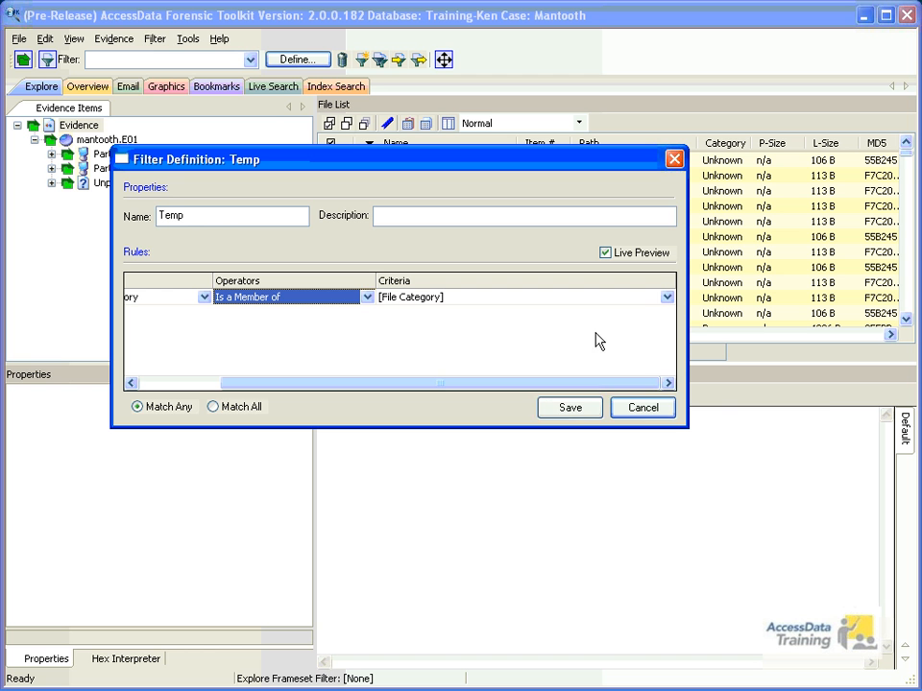
pyautogui.click(665, 297)
pyautogui.moveTo(571, 406)
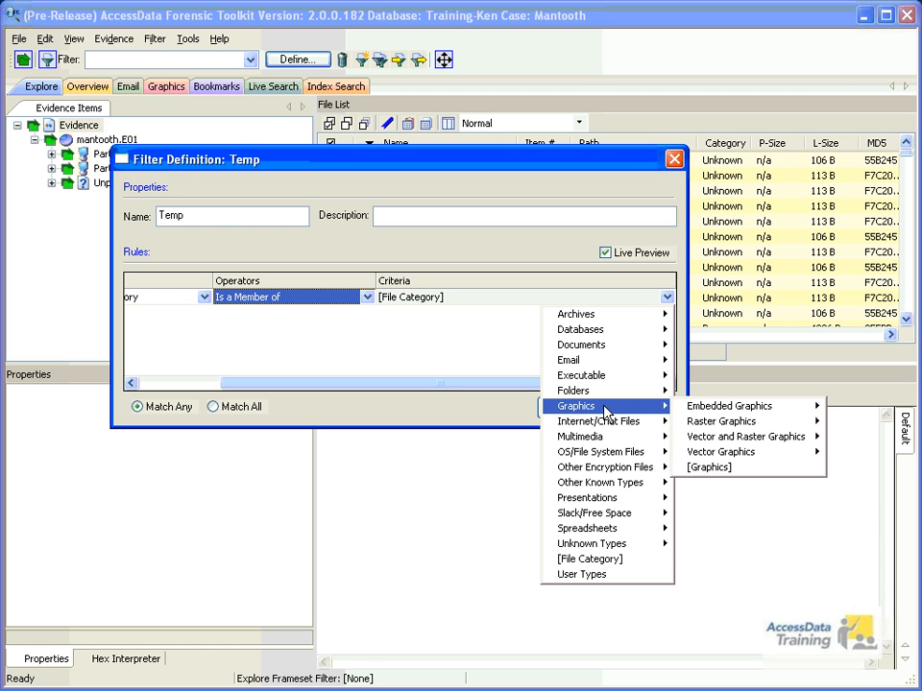
pyautogui.click(711, 470)
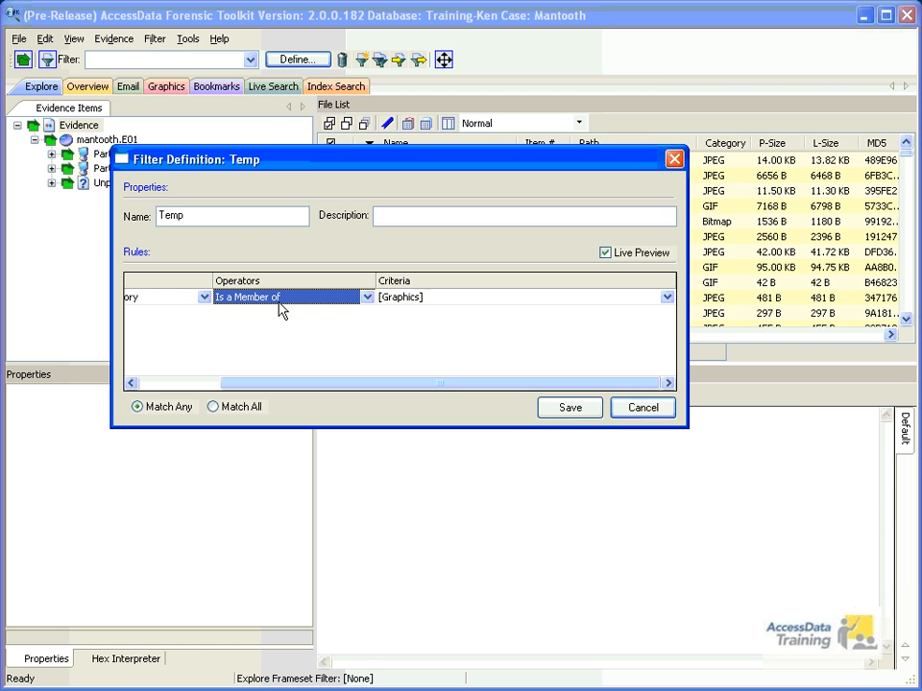
pyautogui.click(207, 384)
pyautogui.click(297, 297)
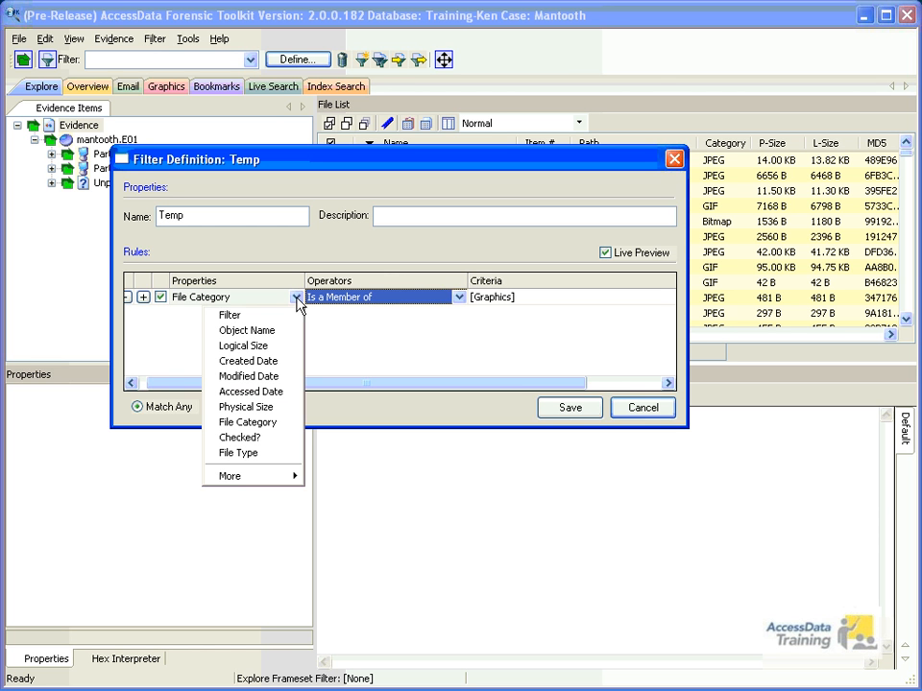
pyautogui.click(262, 289)
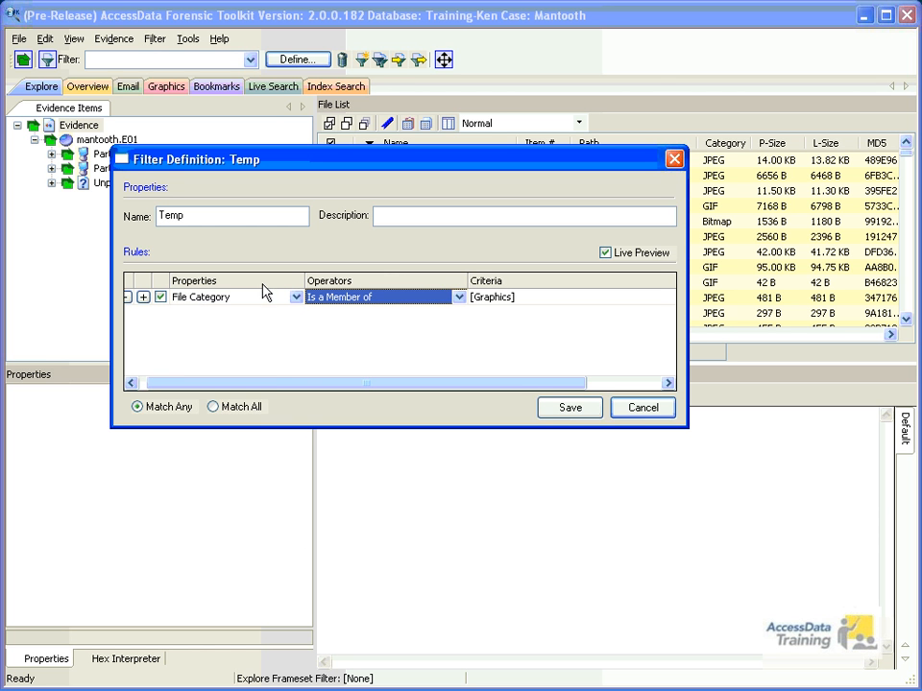
pyautogui.moveTo(429, 383)
pyautogui.mouseDown()
pyautogui.moveTo(505, 385)
pyautogui.moveTo(491, 397)
pyautogui.moveTo(446, 384)
pyautogui.mouseUp()
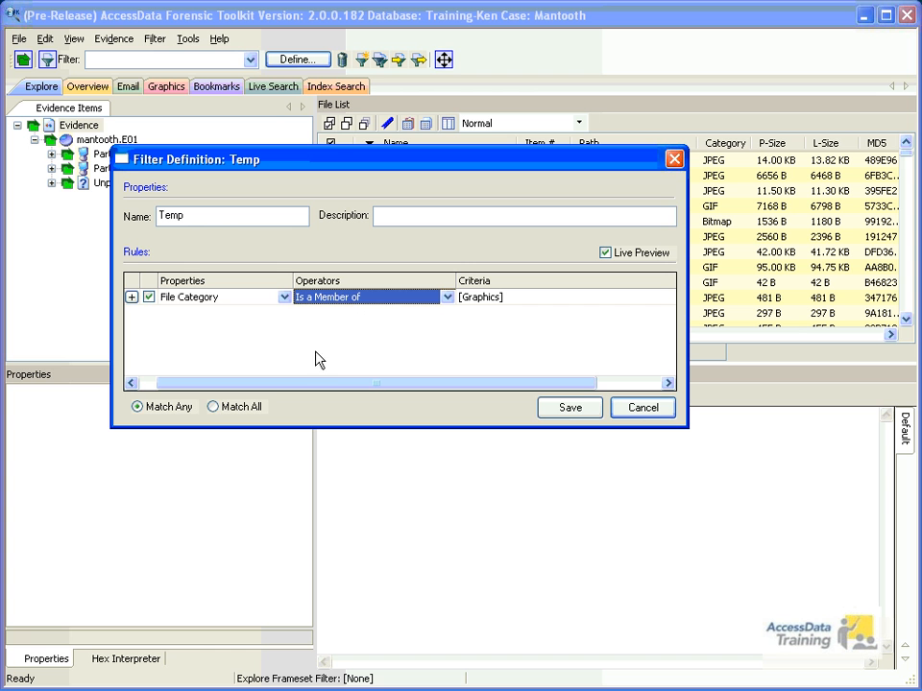
# Require the Temp filter to match all rules and add a second rule below the File Category rule.
pyautogui.click(219, 407)
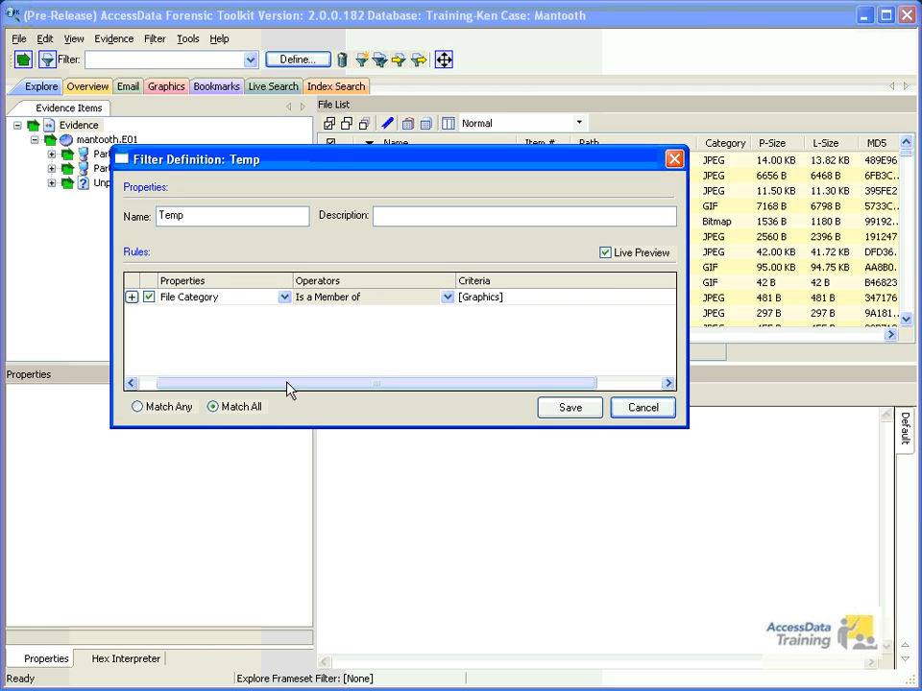
pyautogui.moveTo(288, 385); pyautogui.dragTo(269, 387)
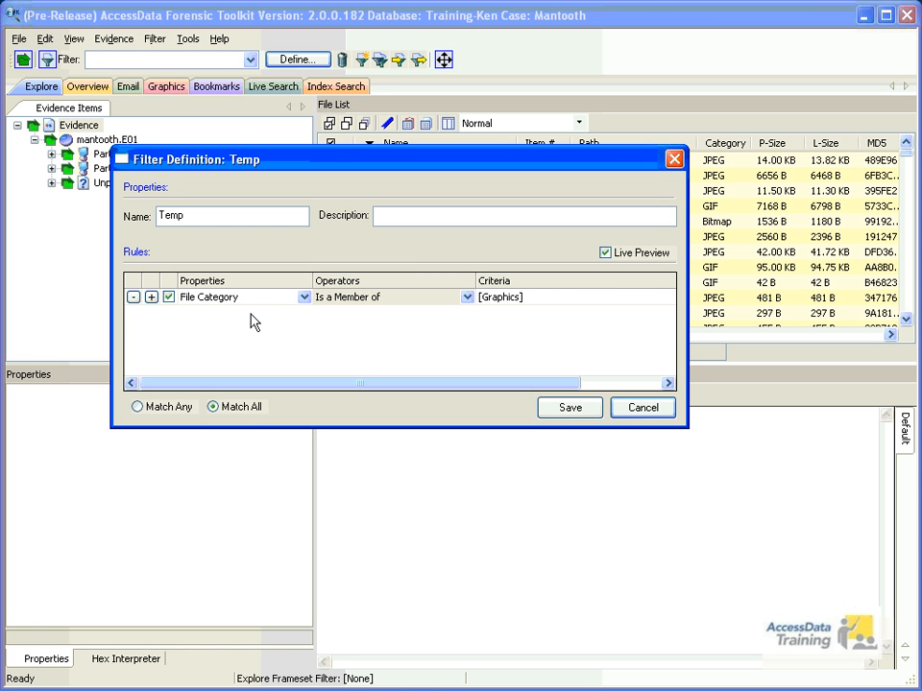
pyautogui.click(151, 297)
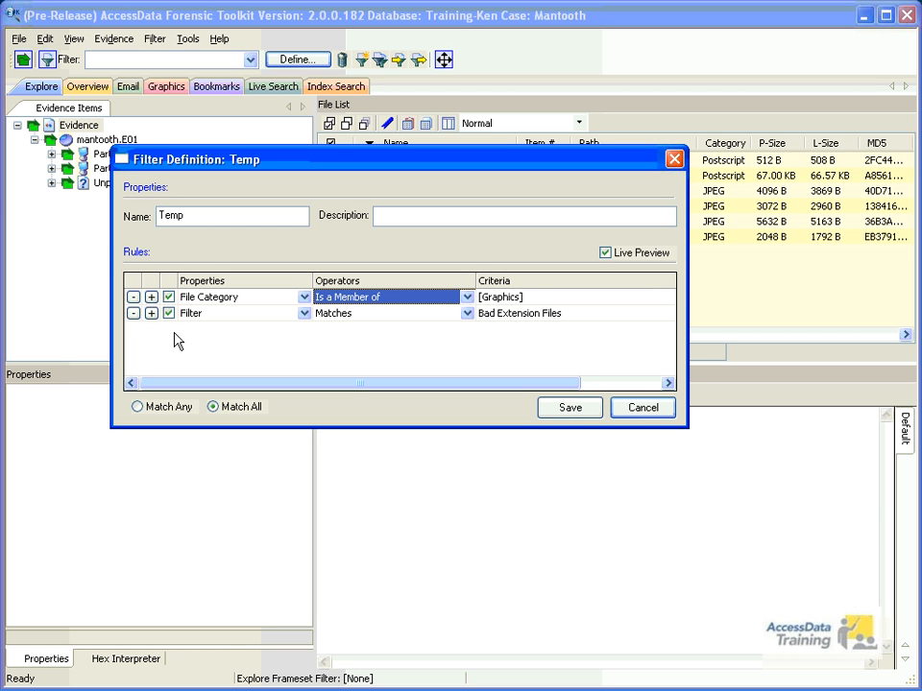
# Keep the second rule's property as Filter with the Matches operator and set its criteria to SID IS.
pyautogui.click(303, 314)
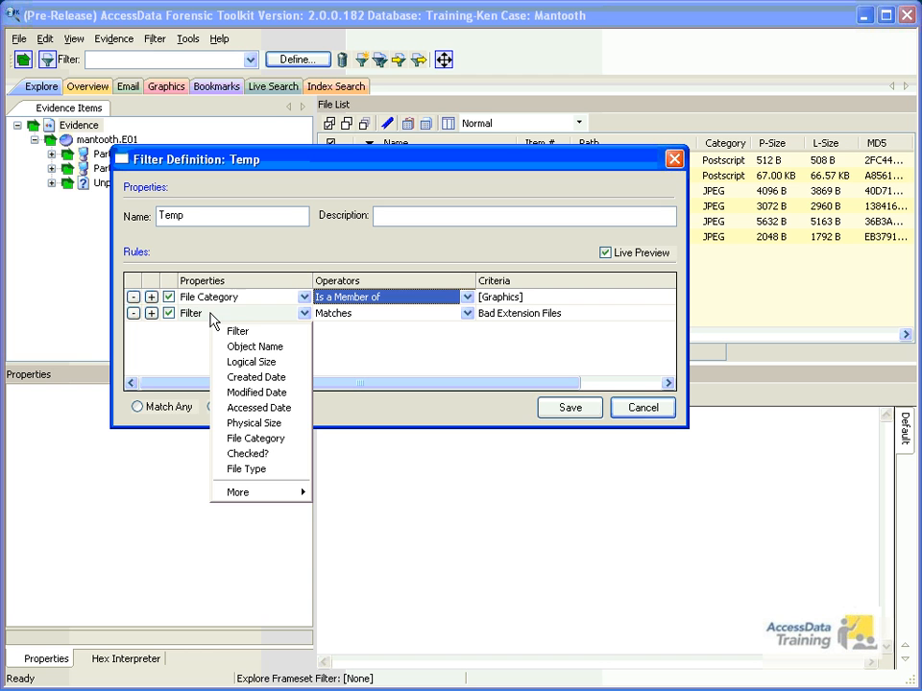
pyautogui.click(237, 331)
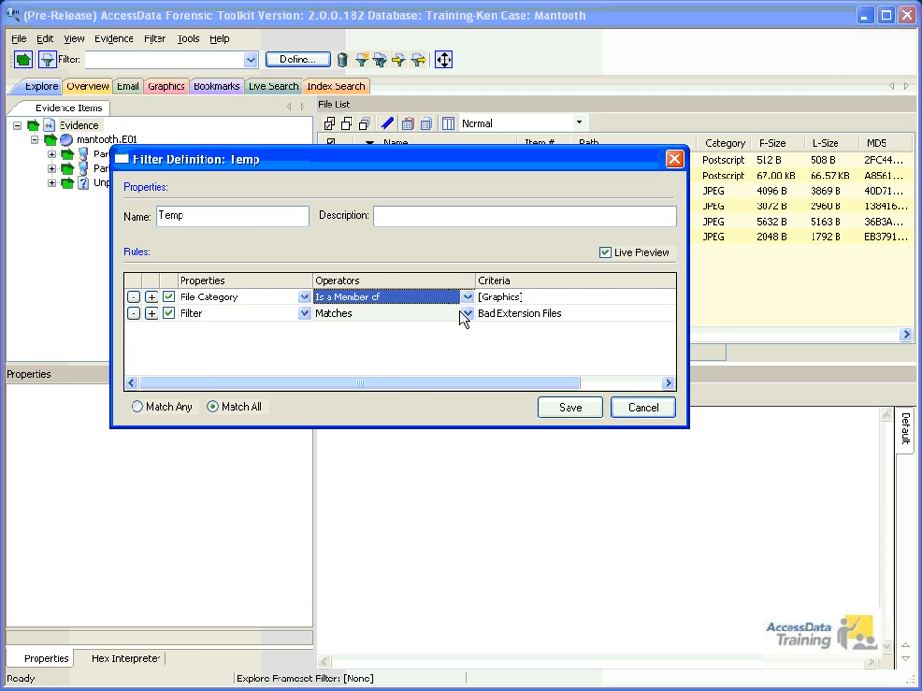
pyautogui.click(668, 316)
pyautogui.click(668, 315)
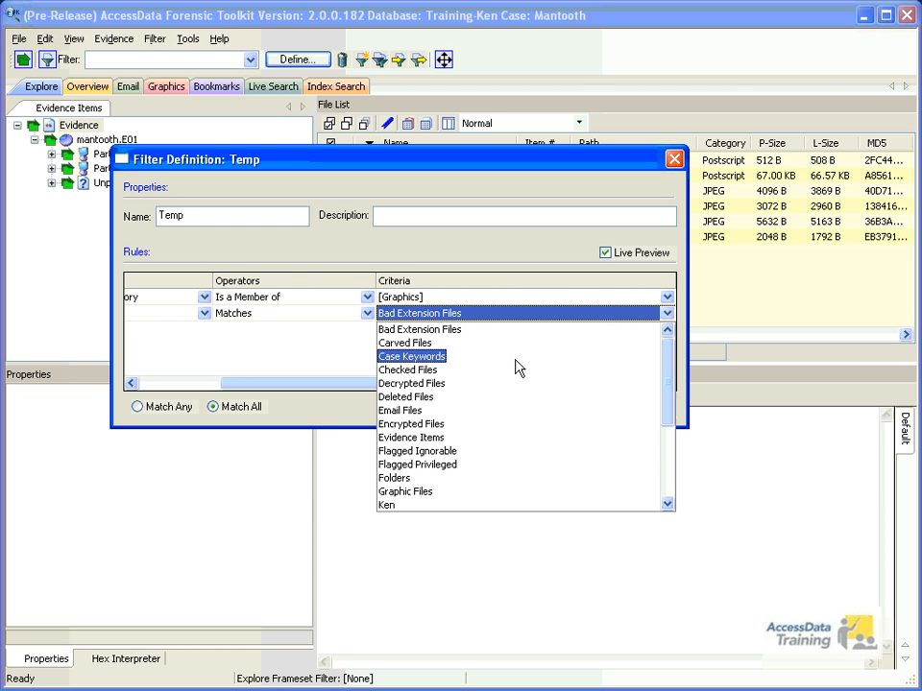
pyautogui.scroll(-3, 451, 447)
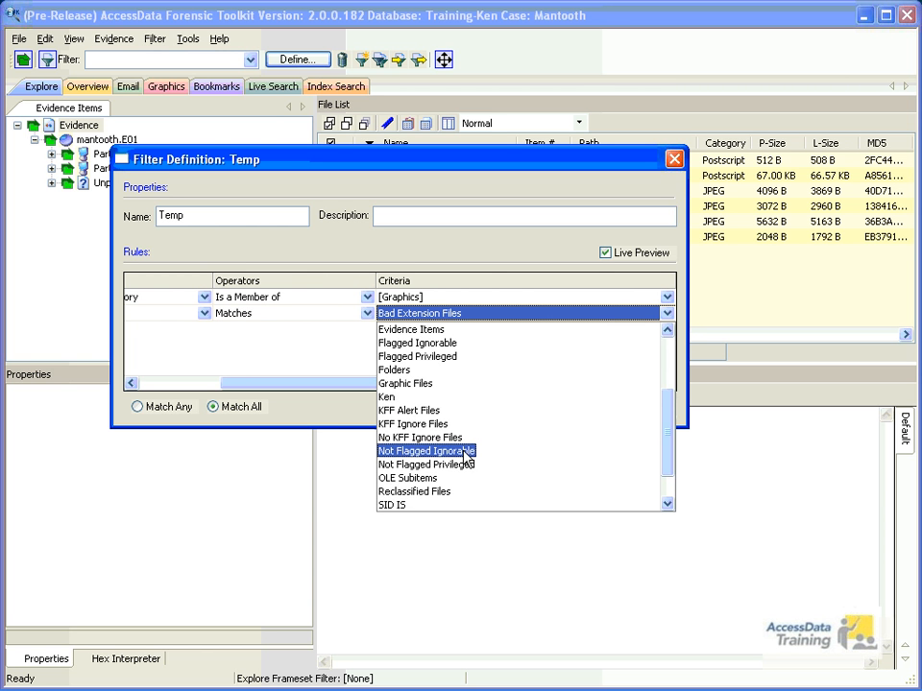
pyautogui.click(397, 504)
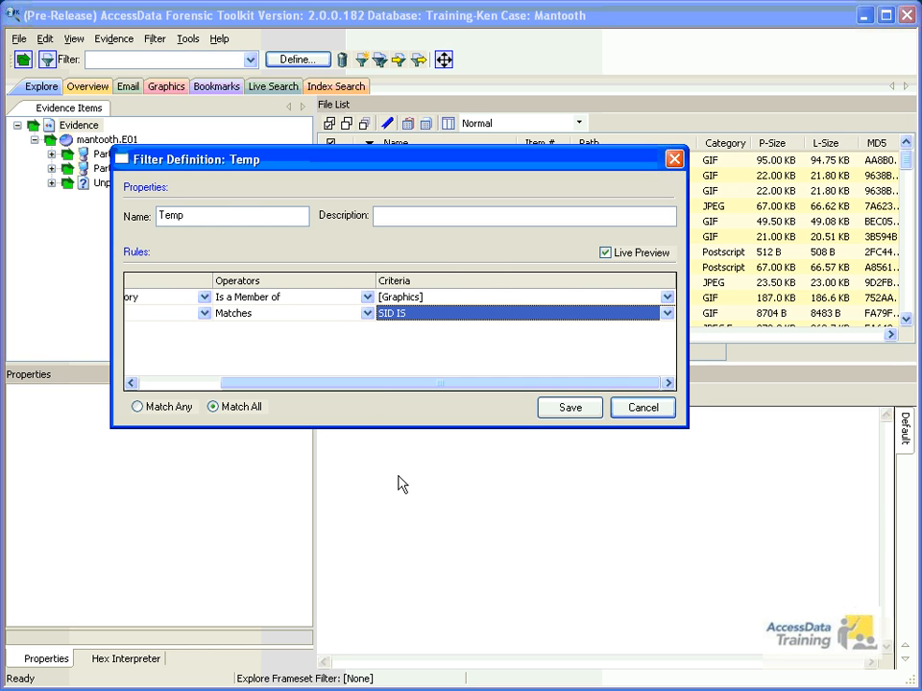
# Review both rules and move the filter definition aside to check the previewed file list.
pyautogui.moveTo(376, 389); pyautogui.dragTo(205, 300)
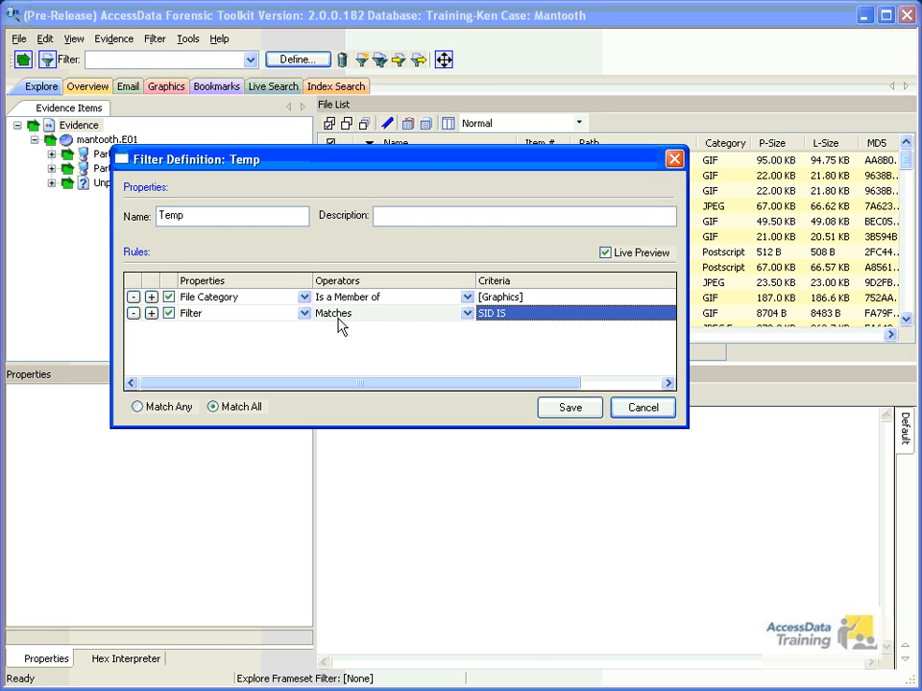
pyautogui.moveTo(430, 167); pyautogui.dragTo(427, 402)
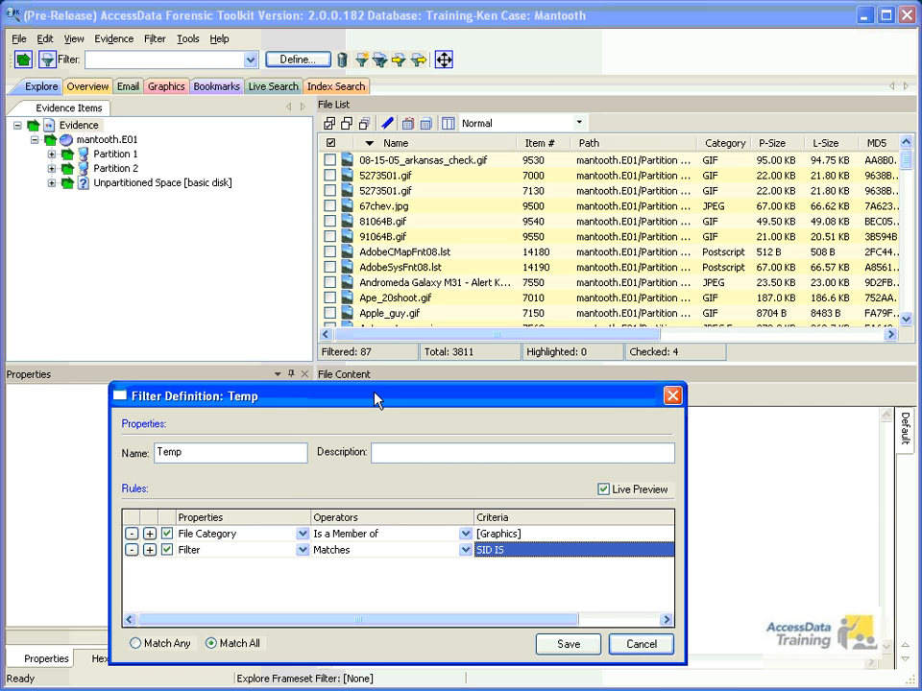
pyautogui.moveTo(375, 403); pyautogui.dragTo(368, 273)
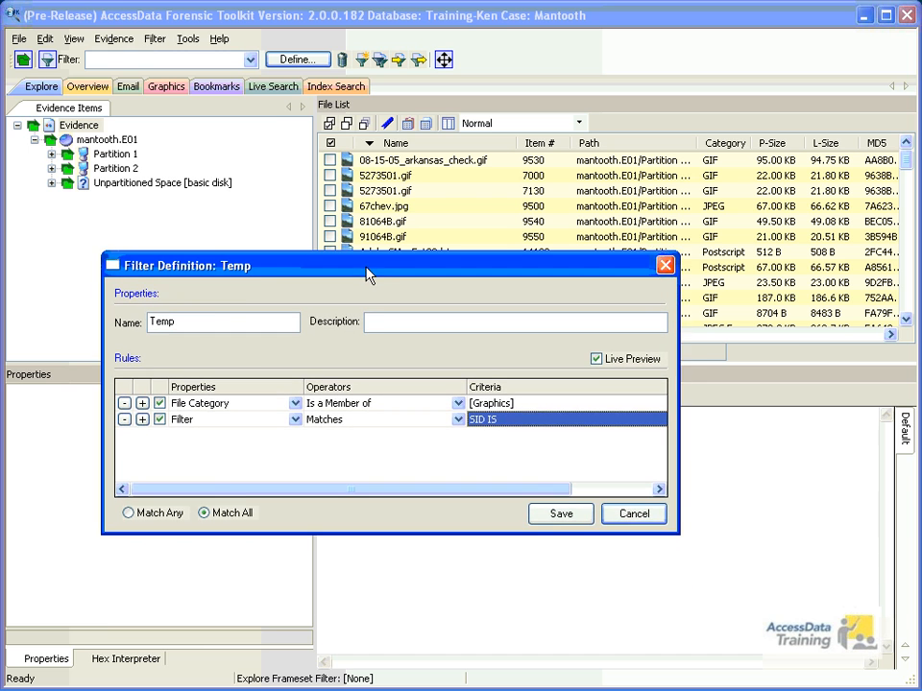